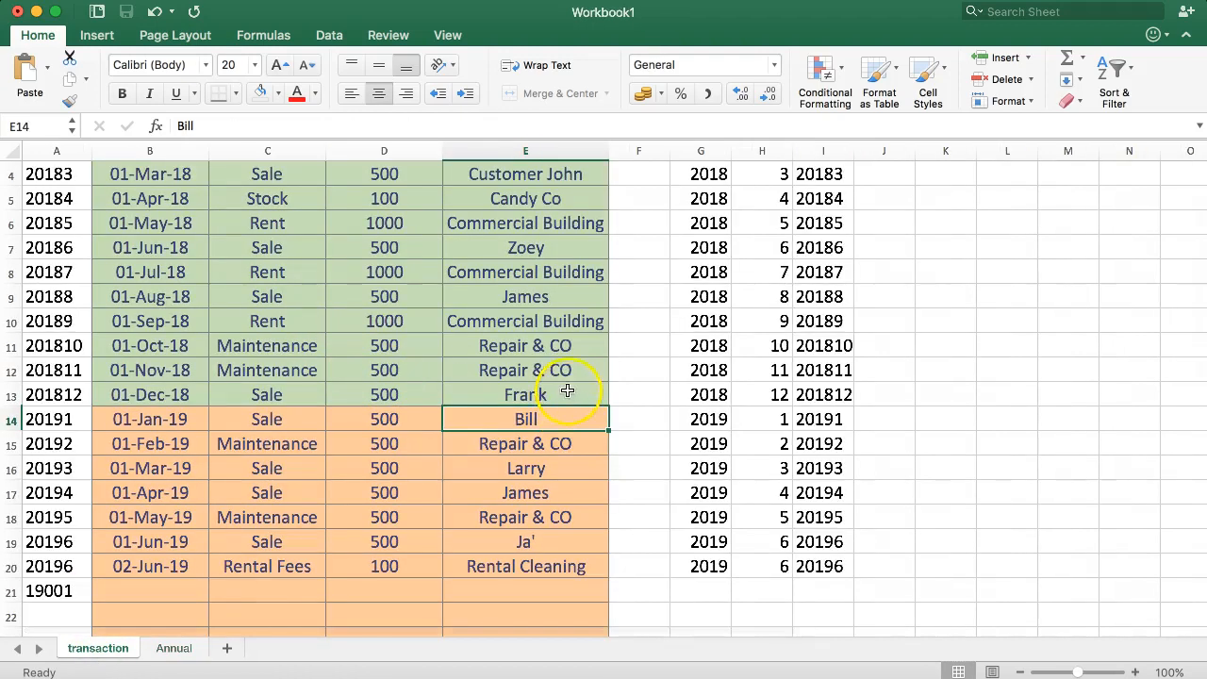
Clear the leftover helper values from range F1:J20 on the transaction sheet
{"action": "scroll", "coordinate": [787, 390], "scroll_direction": "up", "scroll_amount": 3}
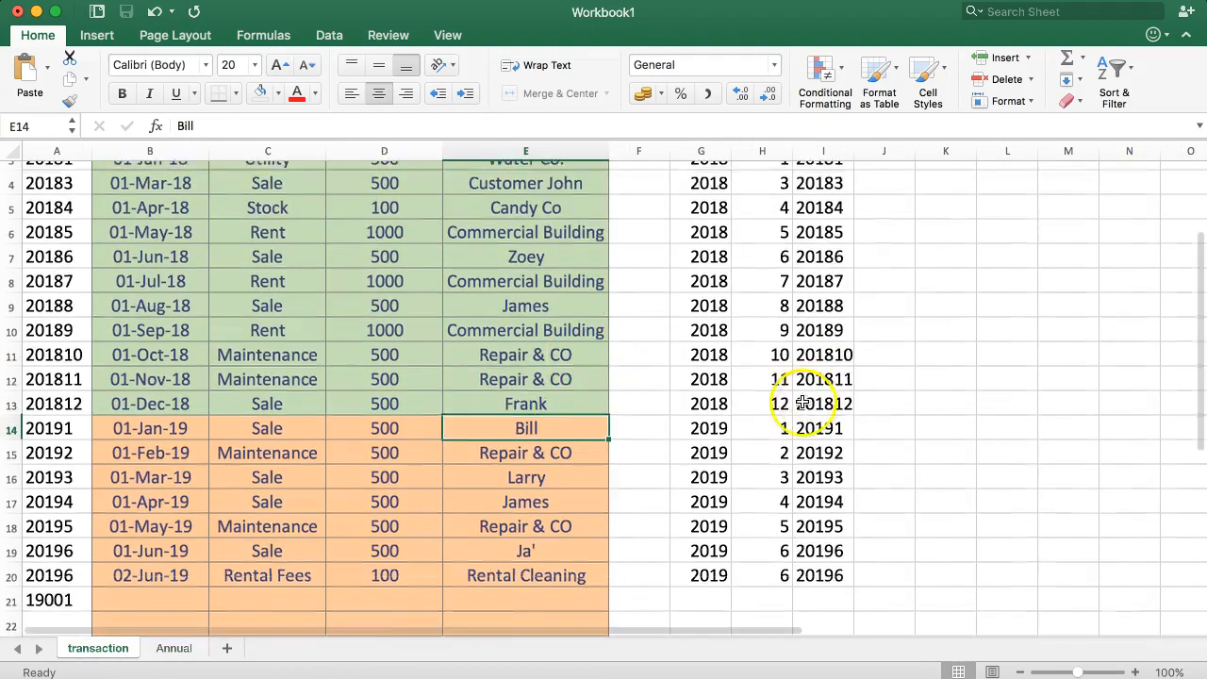
{"action": "scroll", "coordinate": [863, 536], "scroll_direction": "down", "scroll_amount": 4}
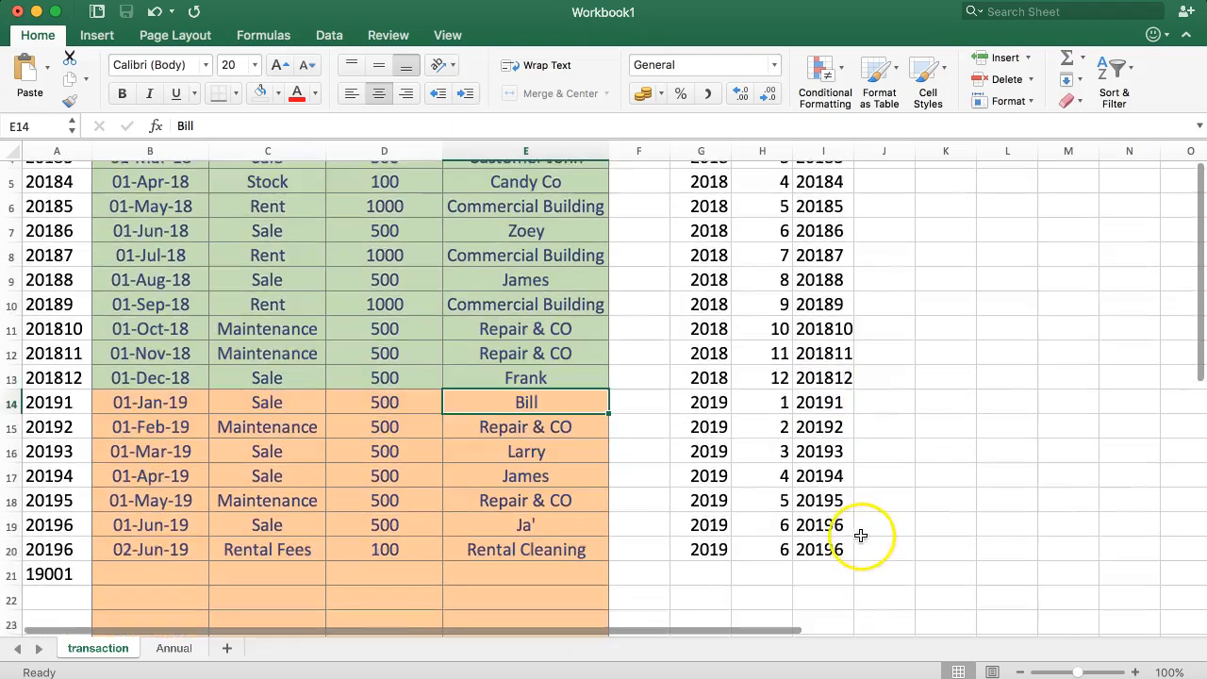
{"action": "left_click_drag", "start_coordinate": [876, 545], "coordinate": [668, 154]}
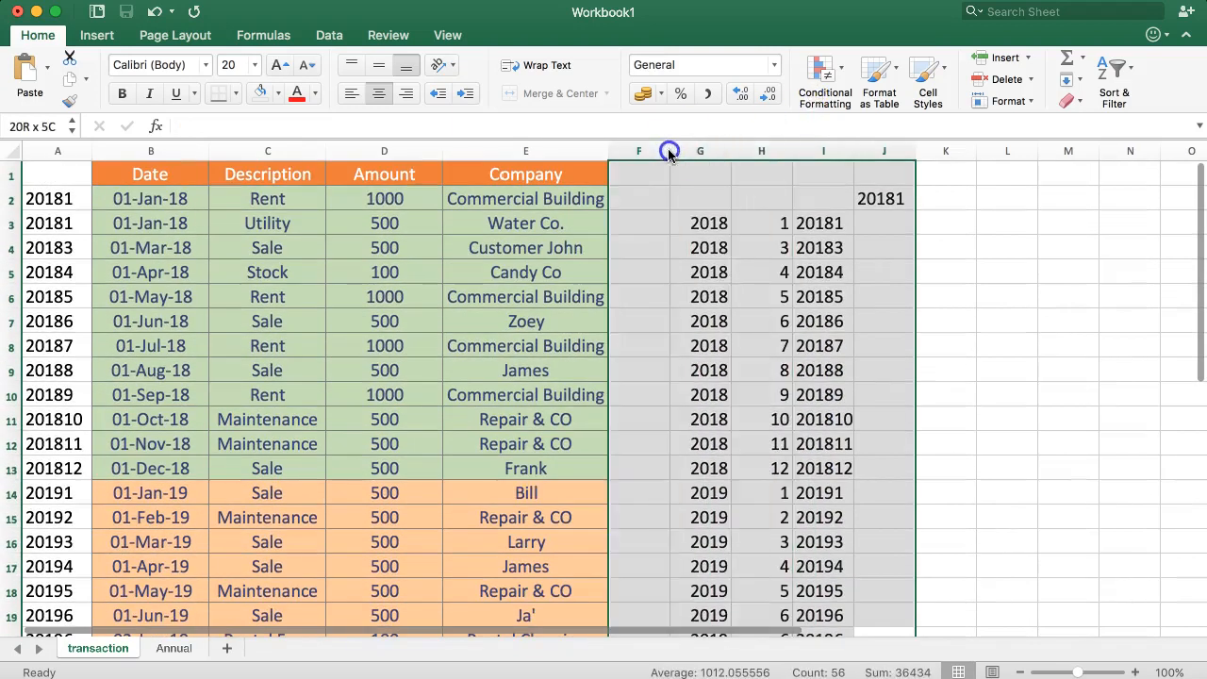
{"action": "scroll", "coordinate": [672, 154], "scroll_direction": "down", "scroll_amount": 5}
{"action": "key", "text": "Delete"}
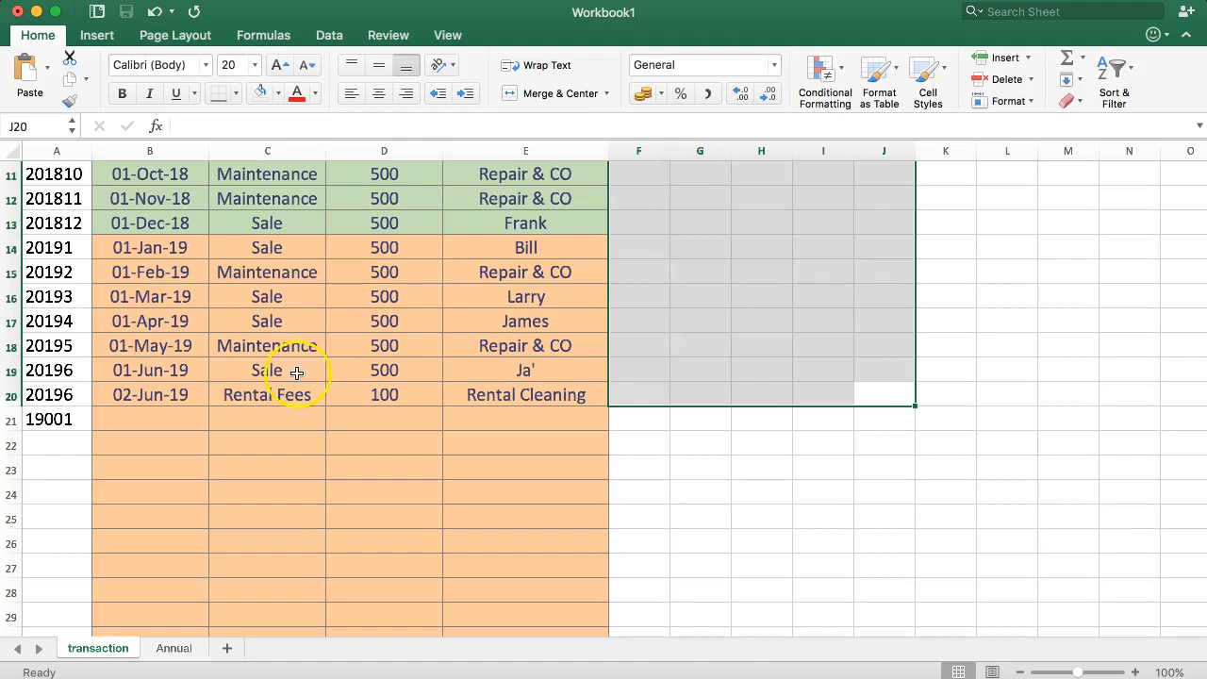
Delete the extra CONCATENATE formula from cell A21 below the last transaction
{"action": "scroll", "coordinate": [258, 417], "scroll_direction": "up", "scroll_amount": 3}
{"action": "left_click", "coordinate": [83, 491]}
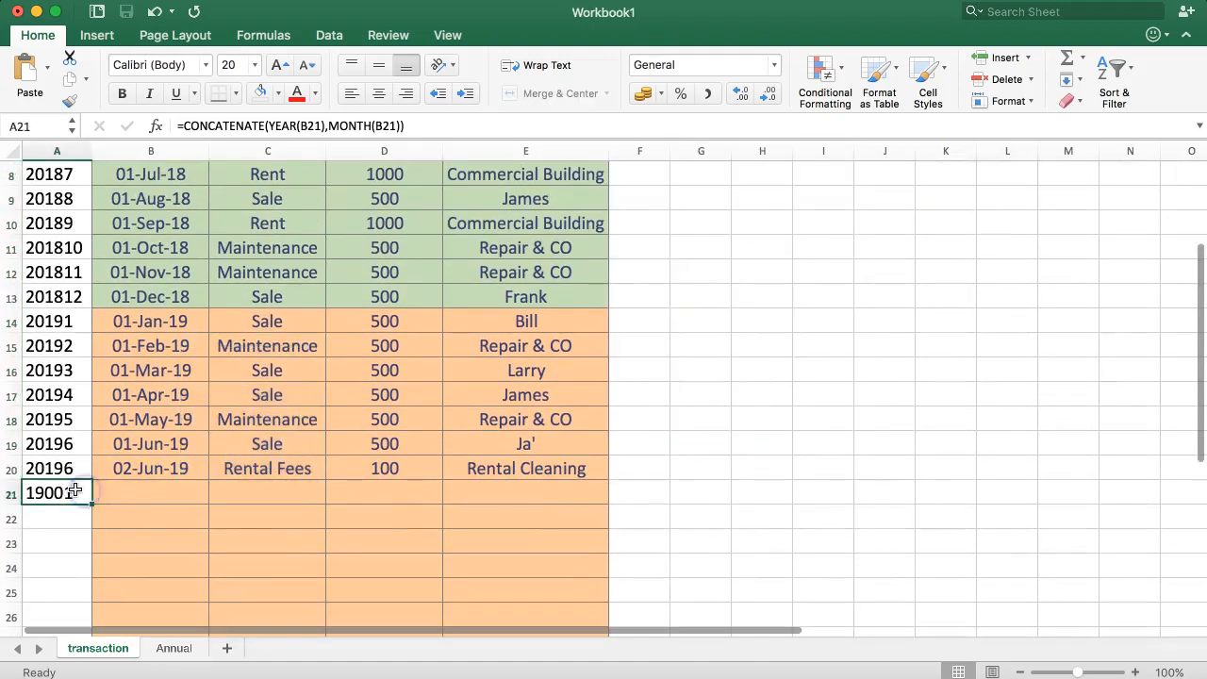
{"action": "key", "text": "Delete"}
{"action": "left_click", "coordinate": [114, 492]}
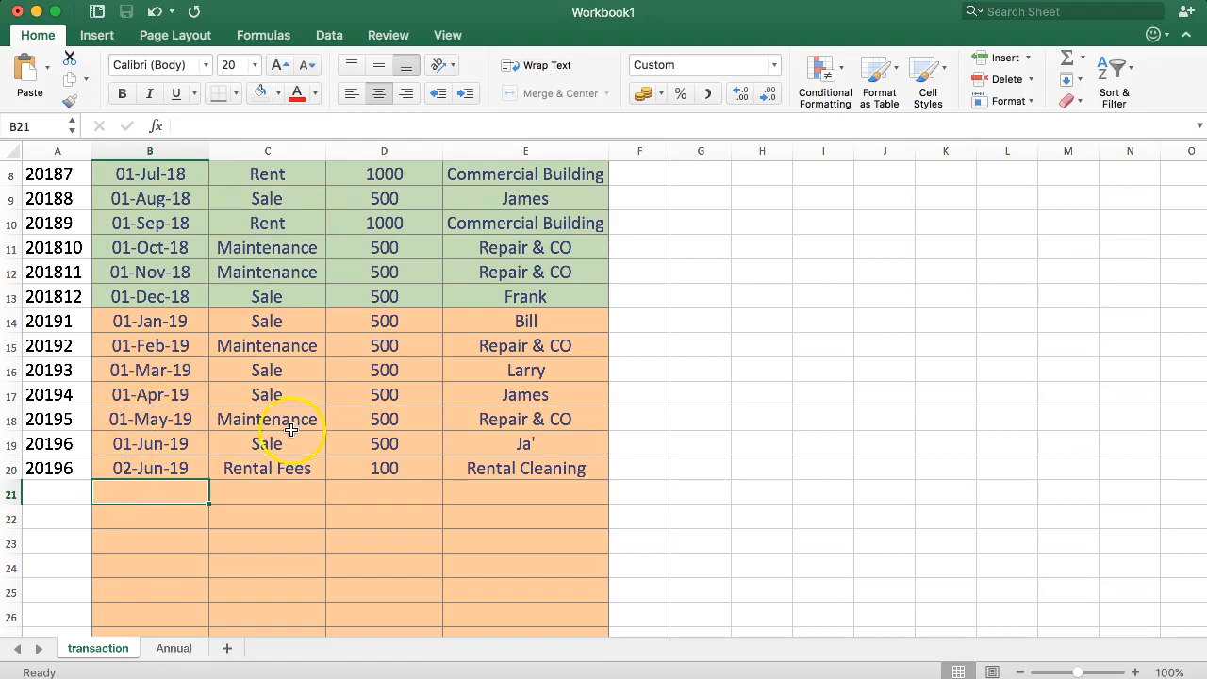
Examine the Description entries of the 2018 transactions and the year-month keys in column A
{"action": "scroll", "coordinate": [292, 430], "scroll_direction": "up", "scroll_amount": 5}
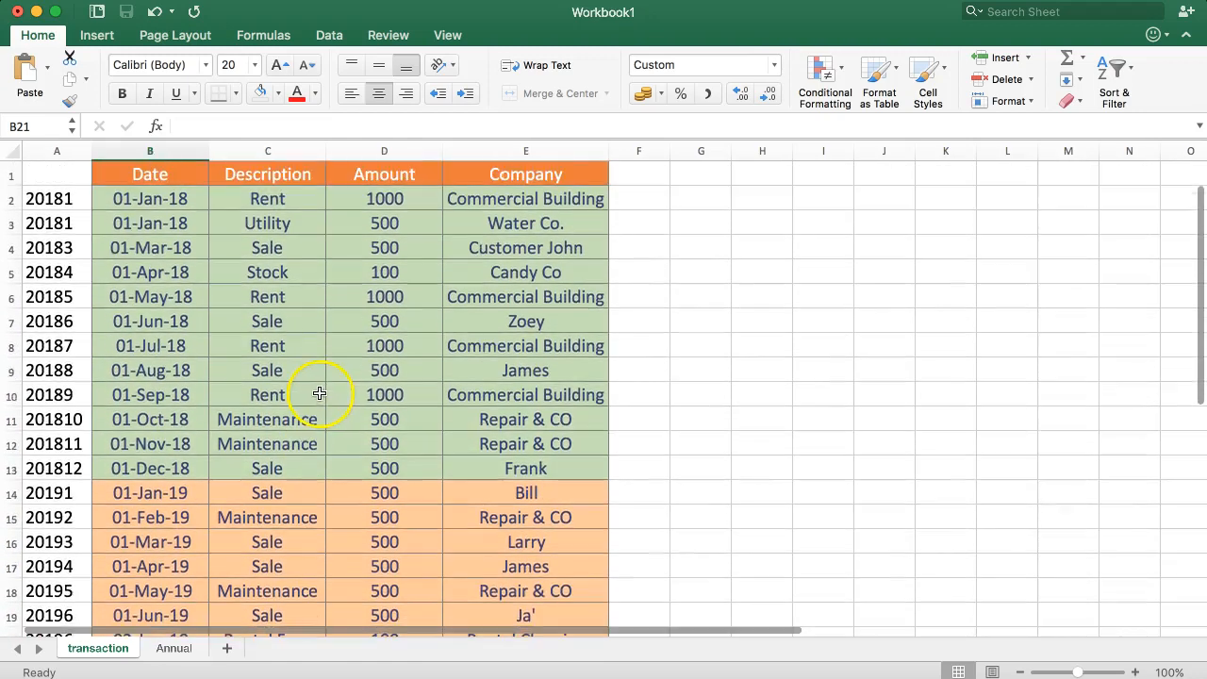
{"action": "left_click_drag", "start_coordinate": [287, 197], "coordinate": [316, 471]}
{"action": "left_click", "coordinate": [293, 297]}
{"action": "left_click", "coordinate": [288, 195]}
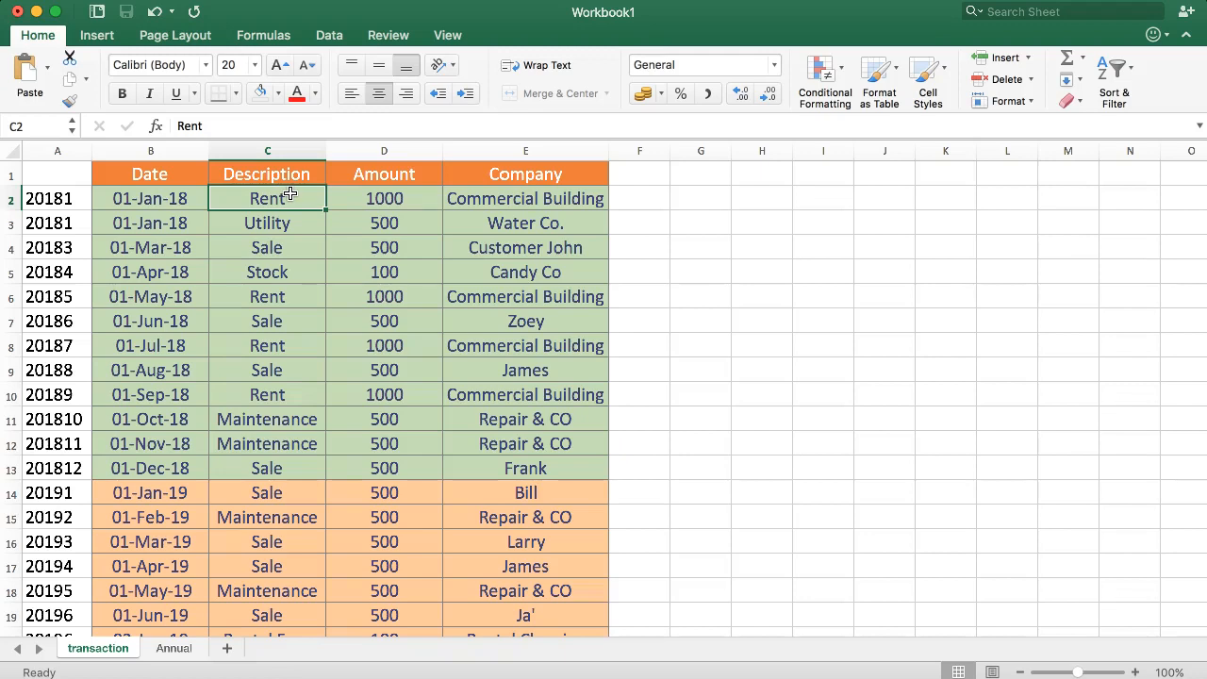
{"action": "left_click_drag", "start_coordinate": [296, 203], "coordinate": [298, 405]}
{"action": "left_click", "coordinate": [288, 372]}
{"action": "left_click_drag", "start_coordinate": [285, 227], "coordinate": [278, 468]}
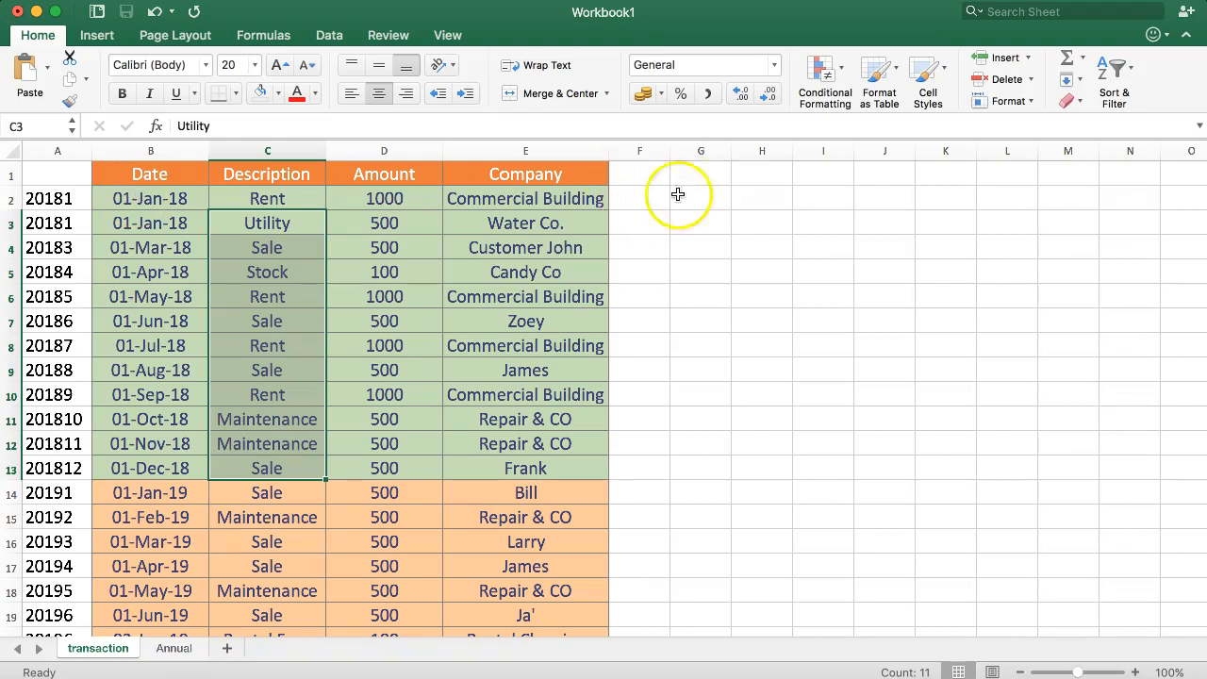
{"action": "left_click_drag", "start_coordinate": [40, 178], "coordinate": [53, 467]}
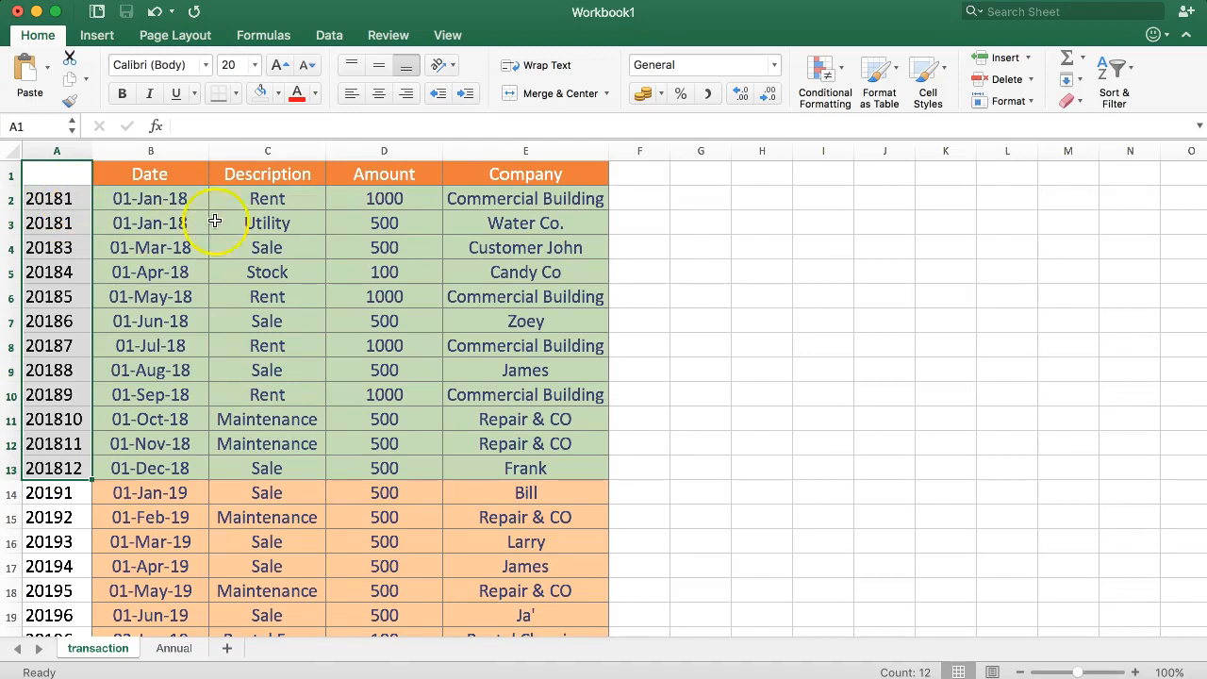
{"action": "left_click_drag", "start_coordinate": [278, 175], "coordinate": [274, 517]}
Enter the formula =IF(C2="Sale","S","E") in cell G2 to classify the first transaction
{"action": "left_click", "coordinate": [642, 207]}
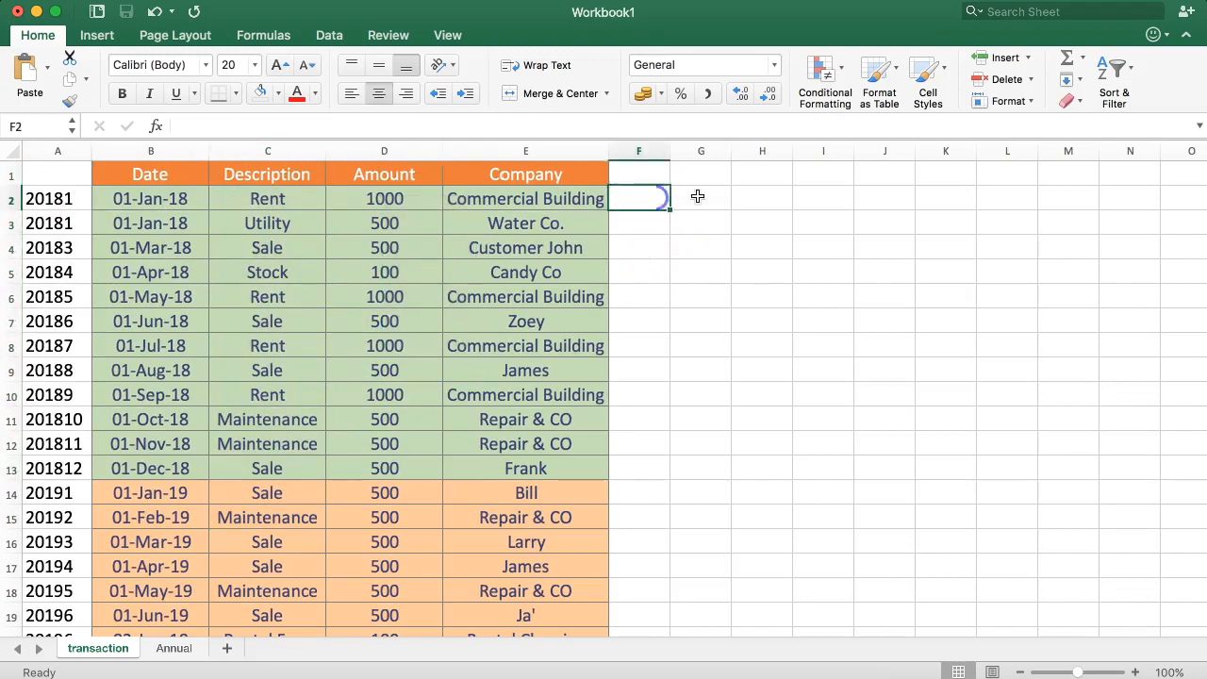
{"action": "left_click", "coordinate": [700, 196]}
{"action": "type", "text": "="}
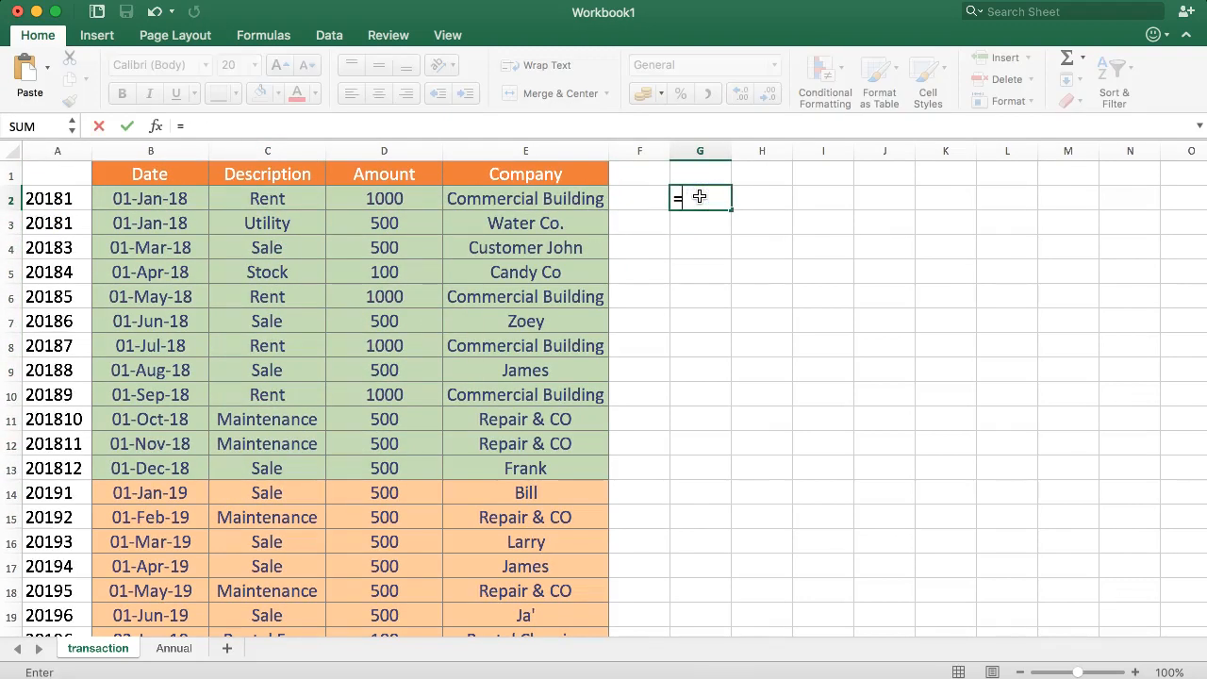
{"action": "type", "text": "IF("}
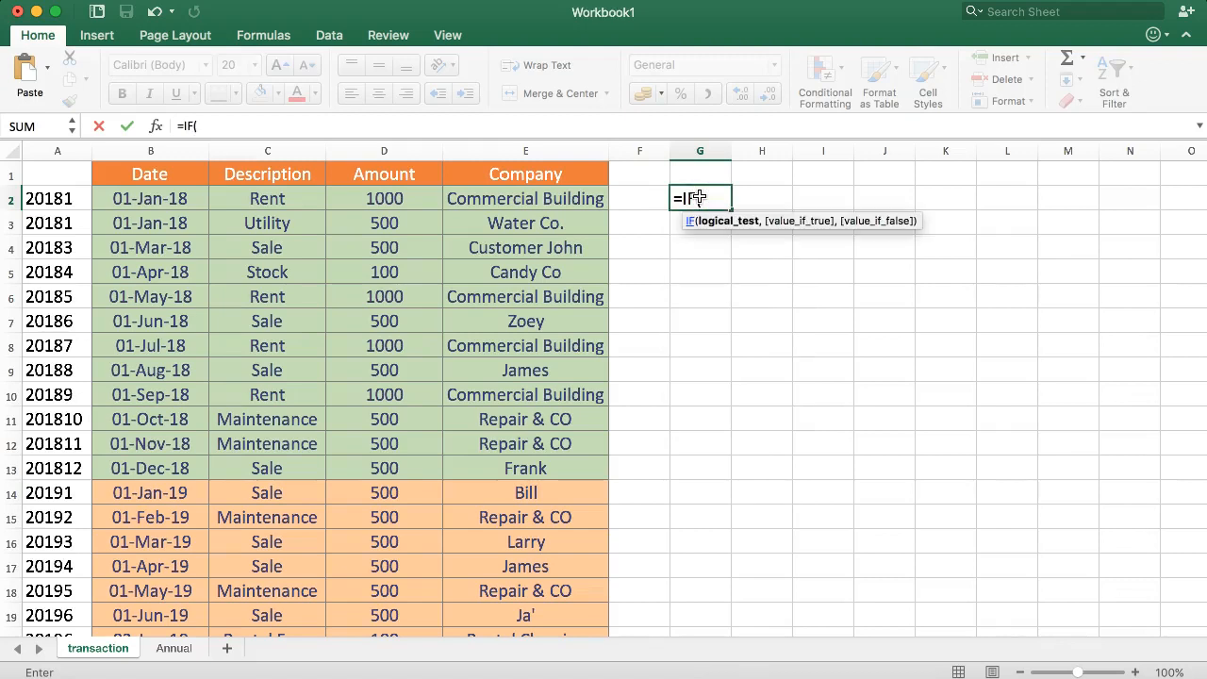
{"action": "left_click", "coordinate": [259, 200]}
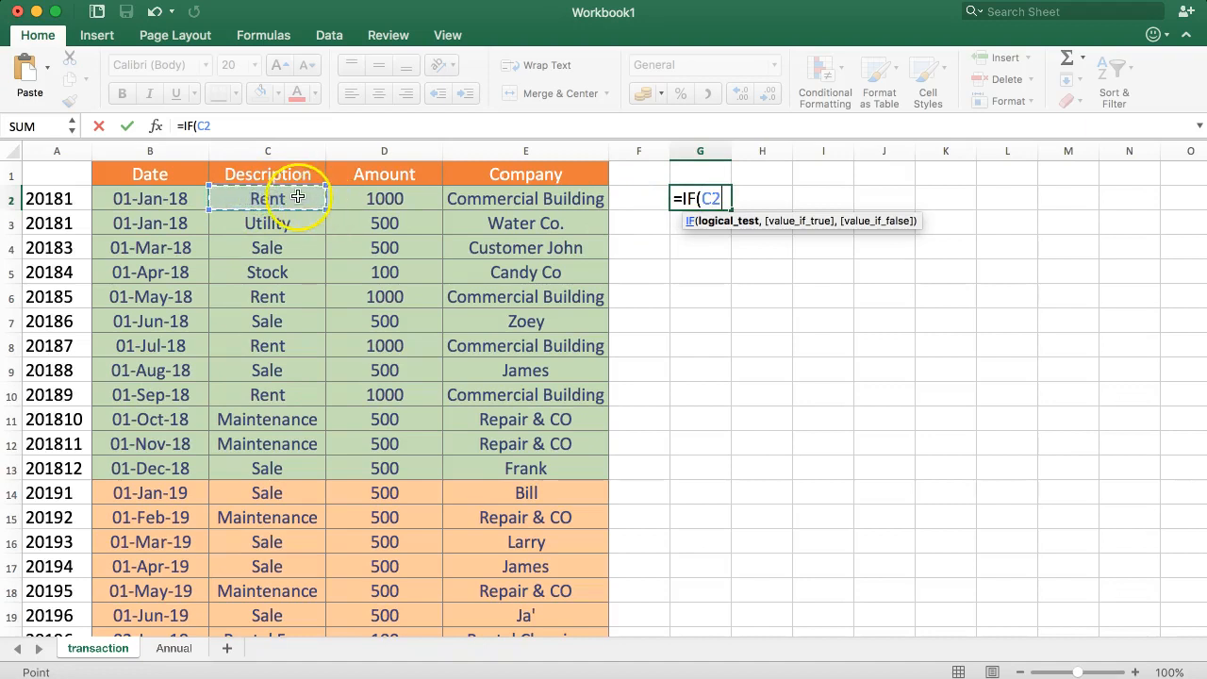
{"action": "type", "text": "=\""}
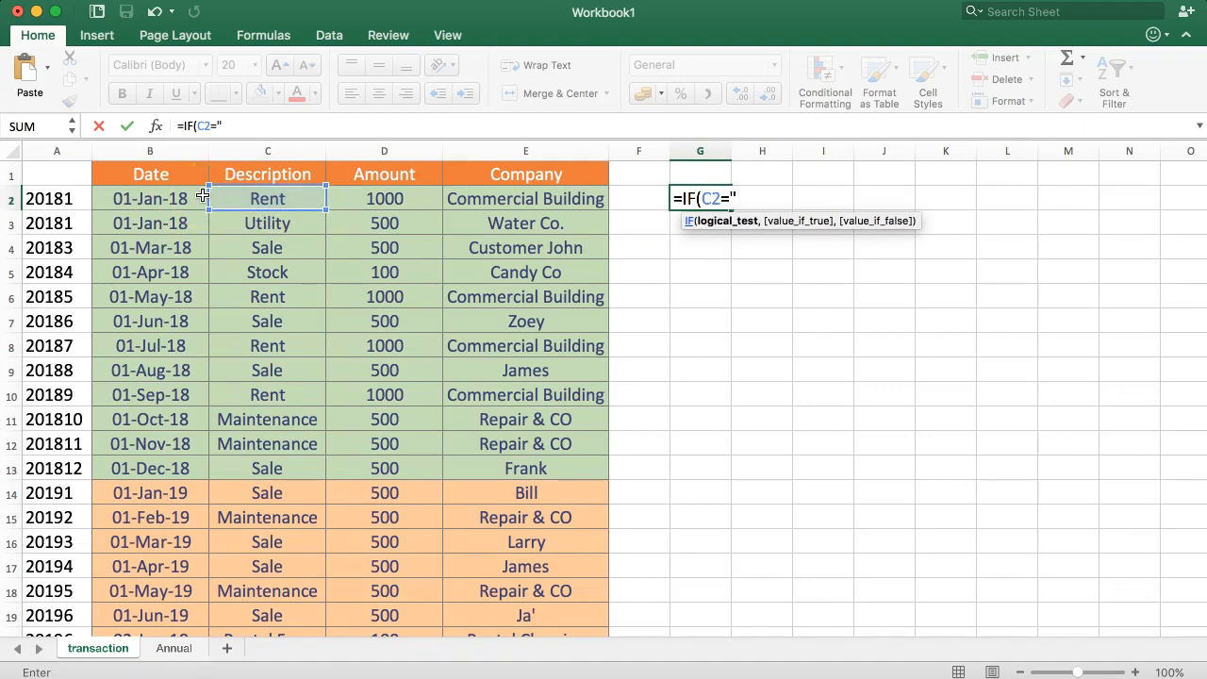
{"action": "type", "text": "Sale\",S"}
{"action": "key", "text": "BackSpace"}
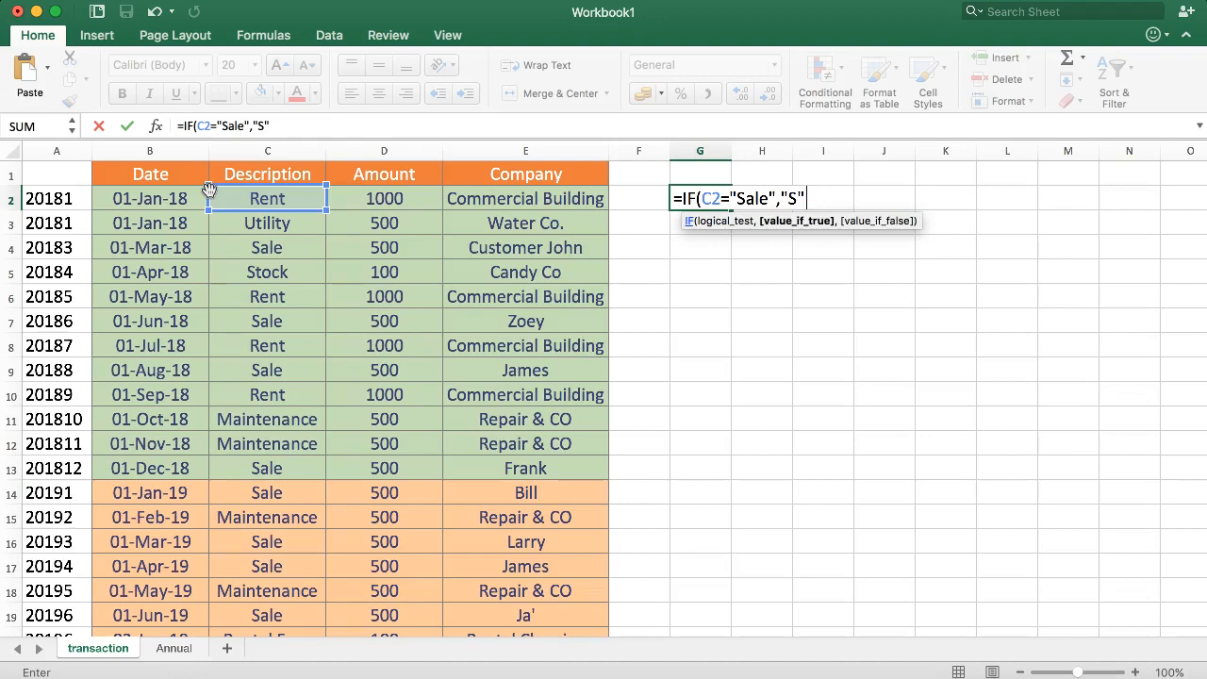
{"action": "type", "text": ","}
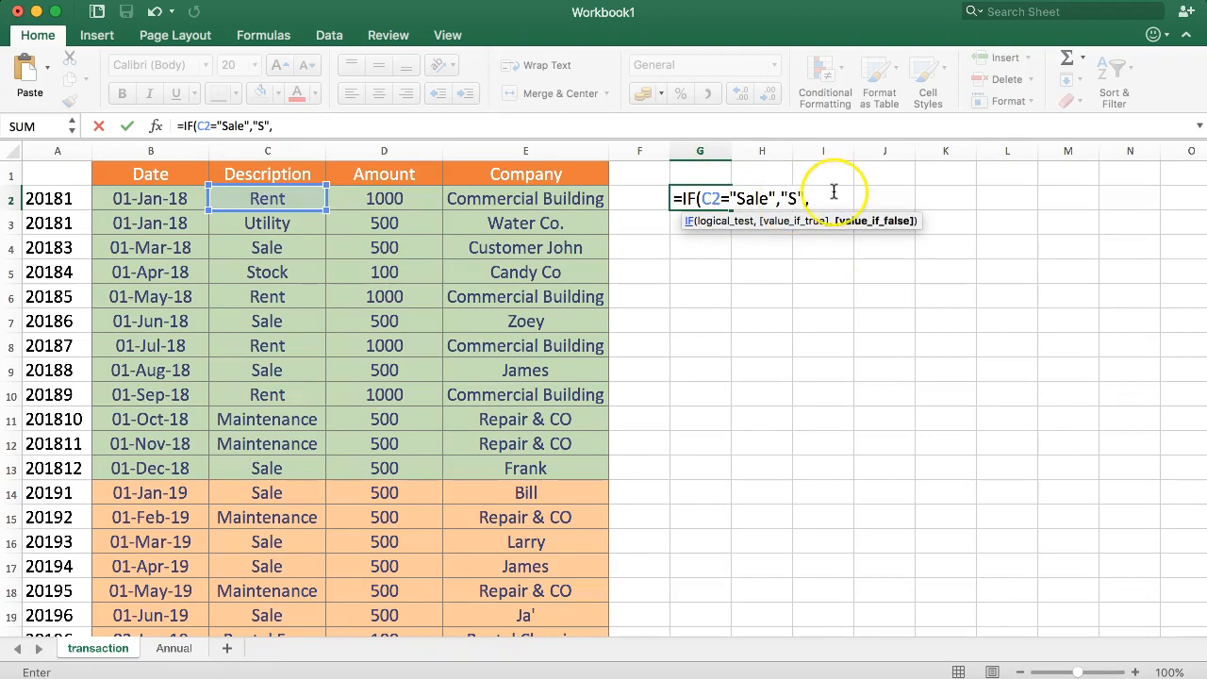
{"action": "type", "text": "\"E"}
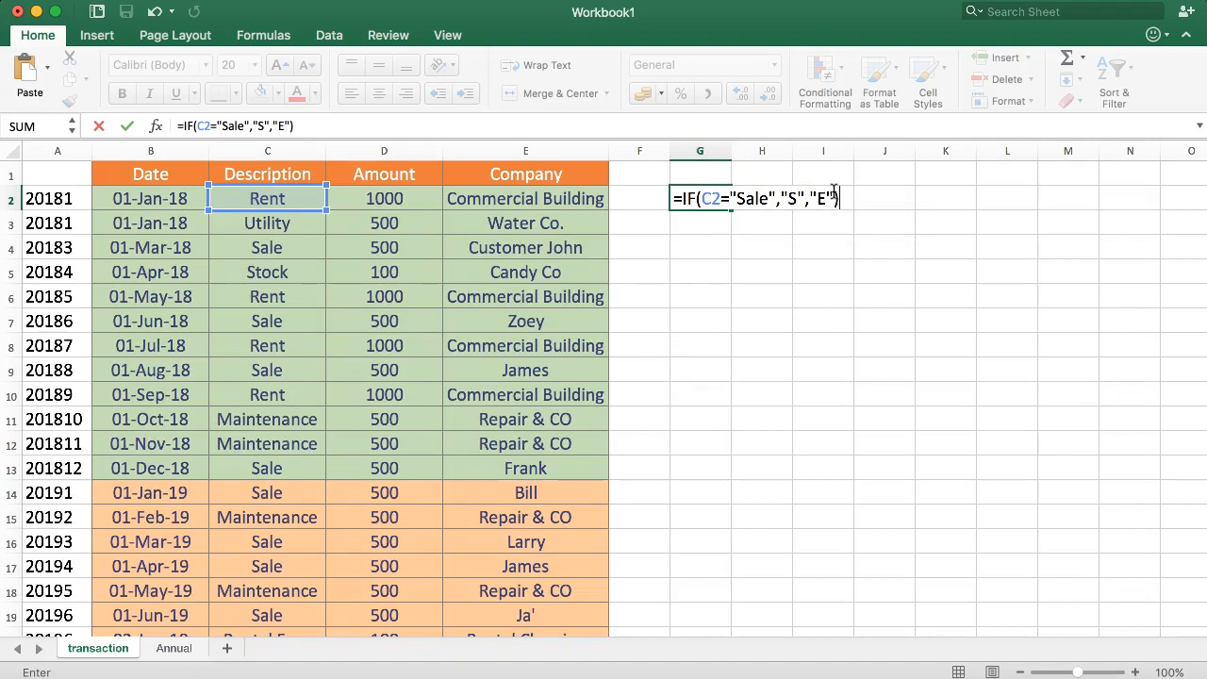
{"action": "key", "text": "Return"}
{"action": "left_click", "coordinate": [705, 198]}
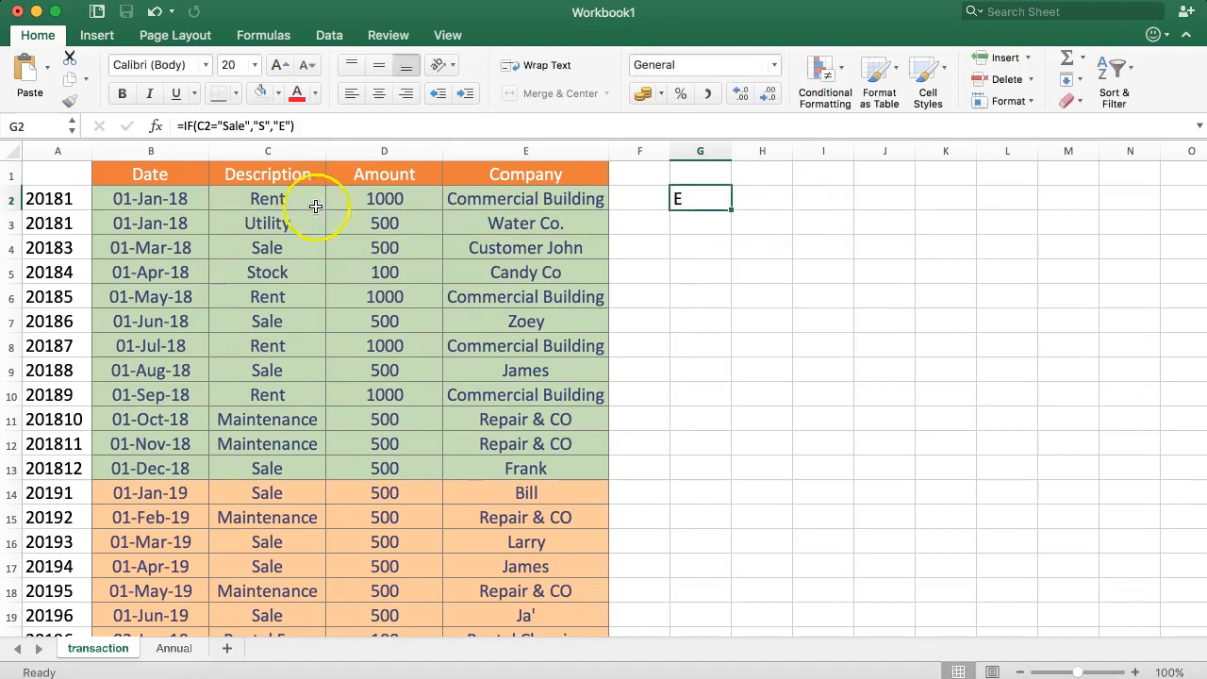
Move the IF formula from G2 to F2 and fill it down column F for all transactions
{"action": "left_click", "coordinate": [255, 202]}
{"action": "left_click", "coordinate": [685, 199]}
{"action": "left_click", "coordinate": [270, 196]}
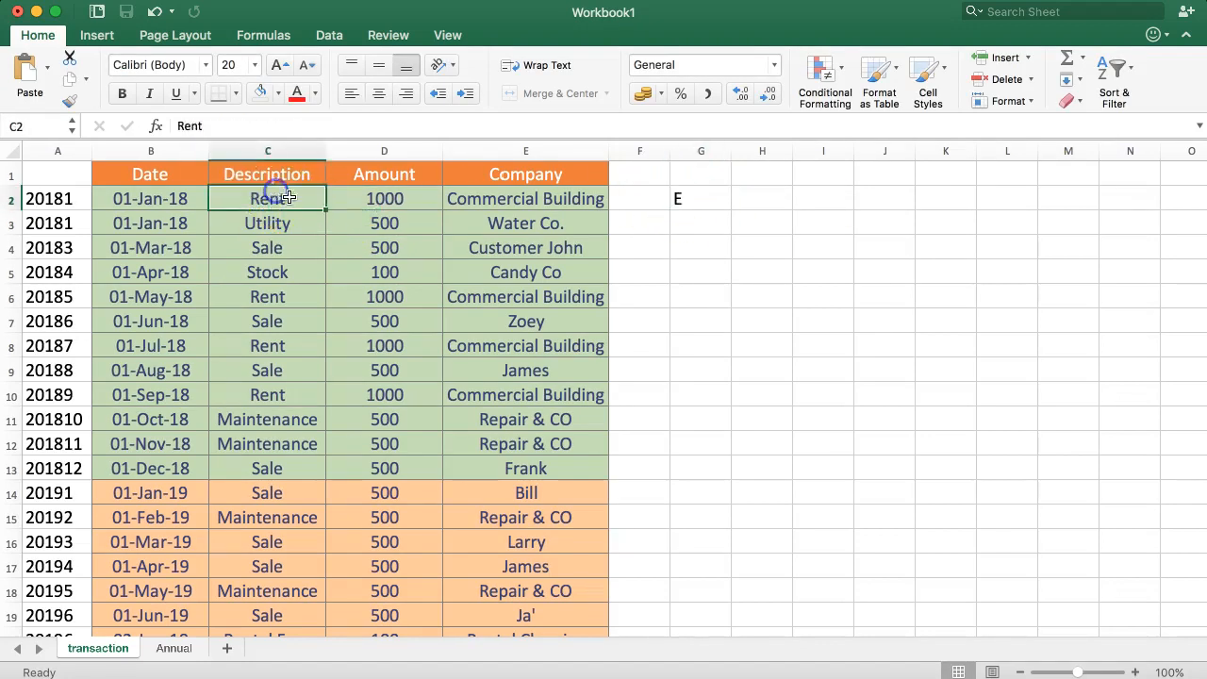
{"action": "left_click", "coordinate": [681, 200]}
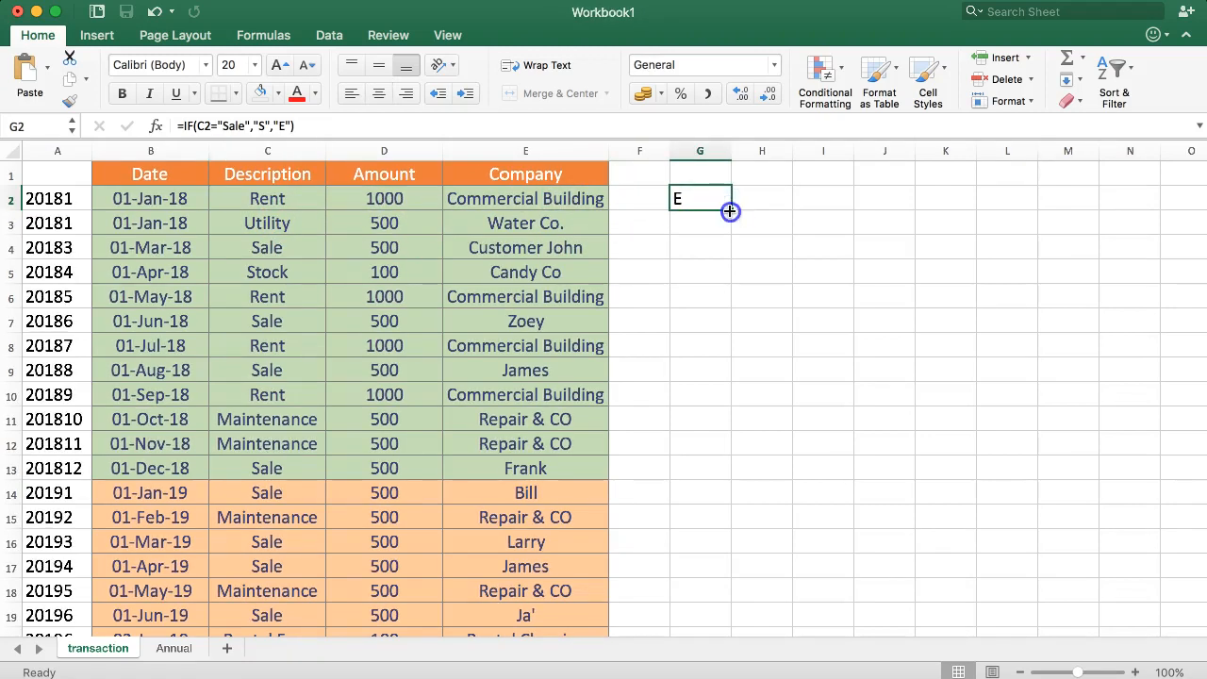
{"action": "left_click_drag", "start_coordinate": [720, 211], "coordinate": [647, 205]}
{"action": "left_click", "coordinate": [649, 192]}
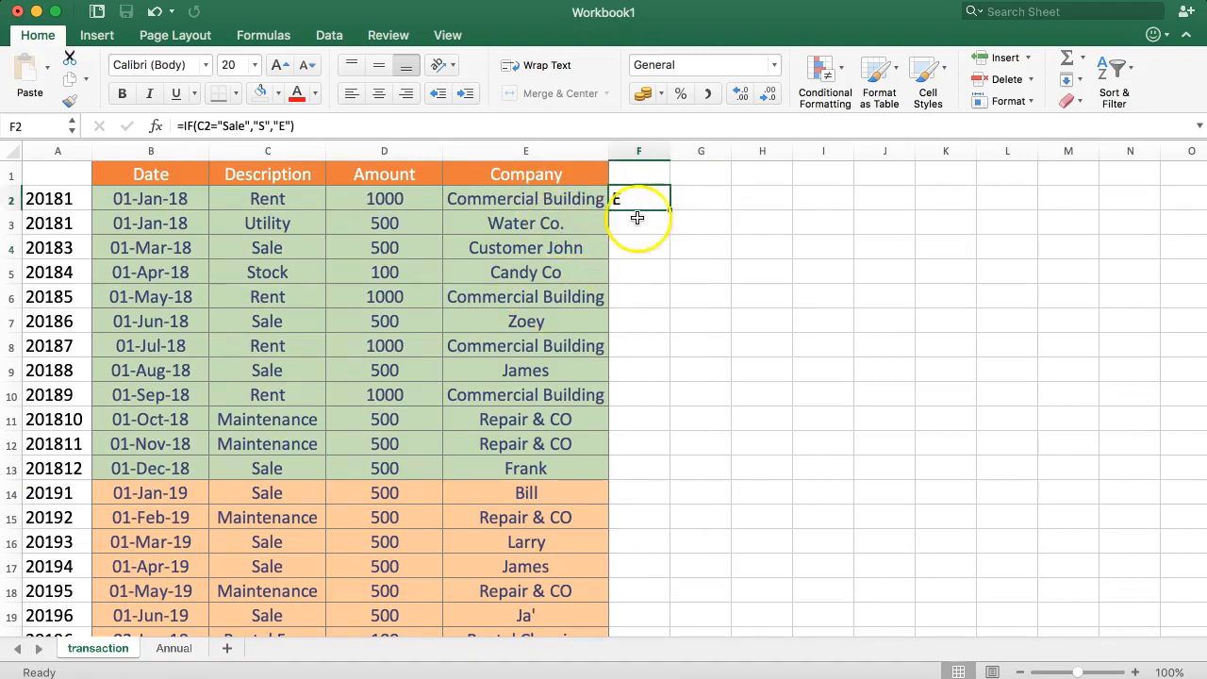
{"action": "double_click", "coordinate": [669, 208]}
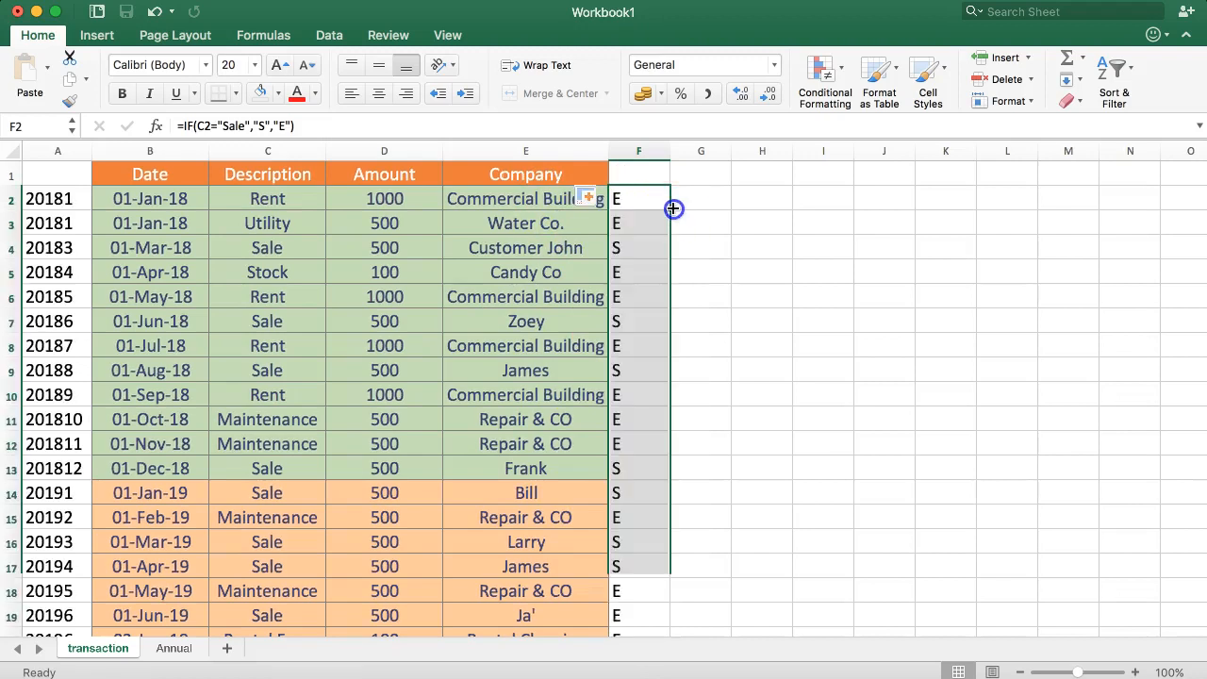
{"action": "left_click", "coordinate": [627, 254]}
{"action": "left_click", "coordinate": [698, 247]}
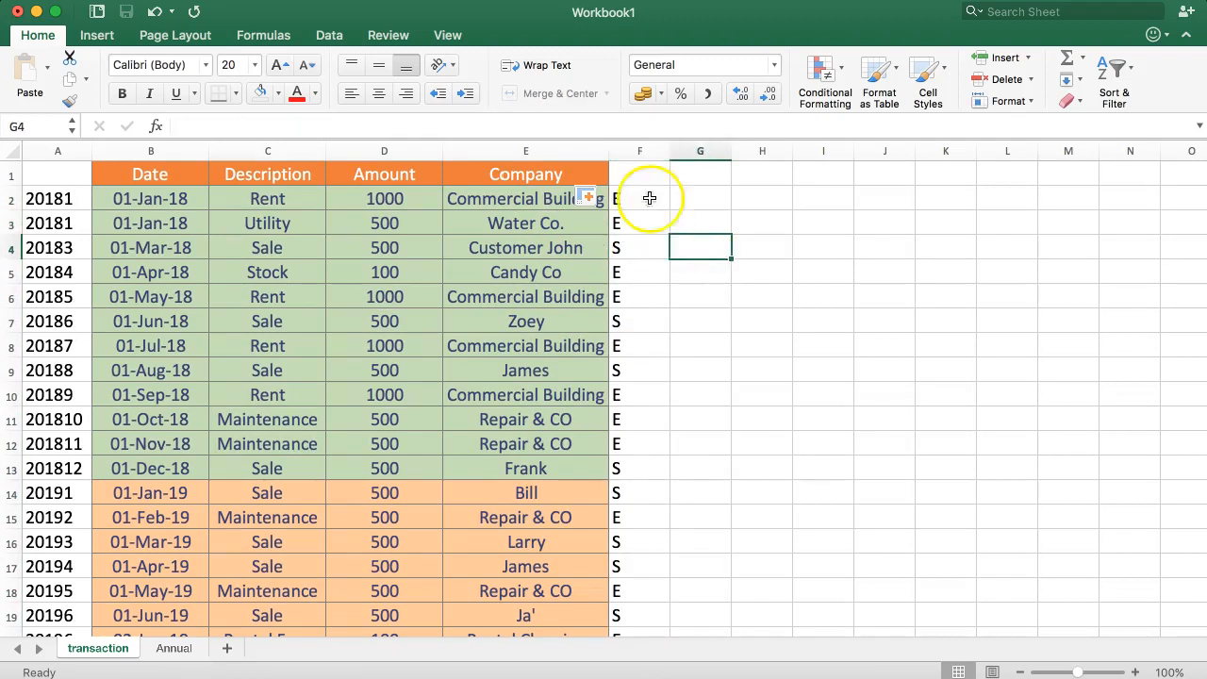
Centre the contents of column F horizontally
{"action": "left_click", "coordinate": [638, 151]}
{"action": "left_click", "coordinate": [378, 93]}
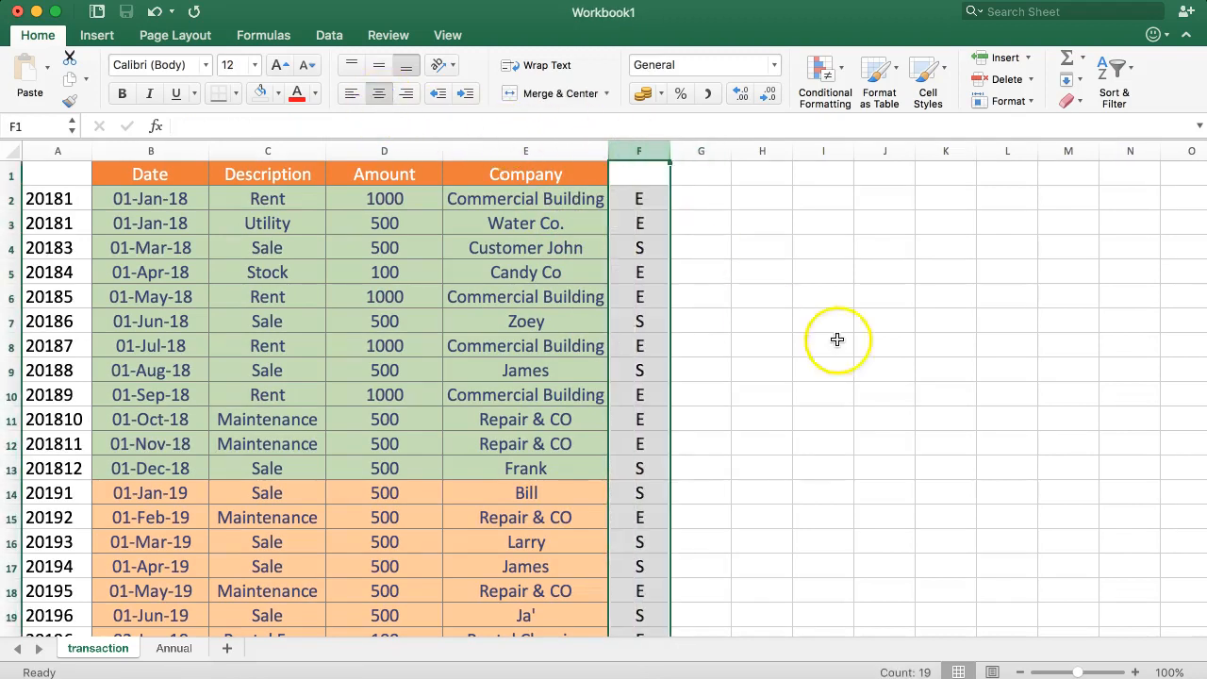
{"action": "left_click", "coordinate": [700, 220]}
{"action": "left_click", "coordinate": [700, 220]}
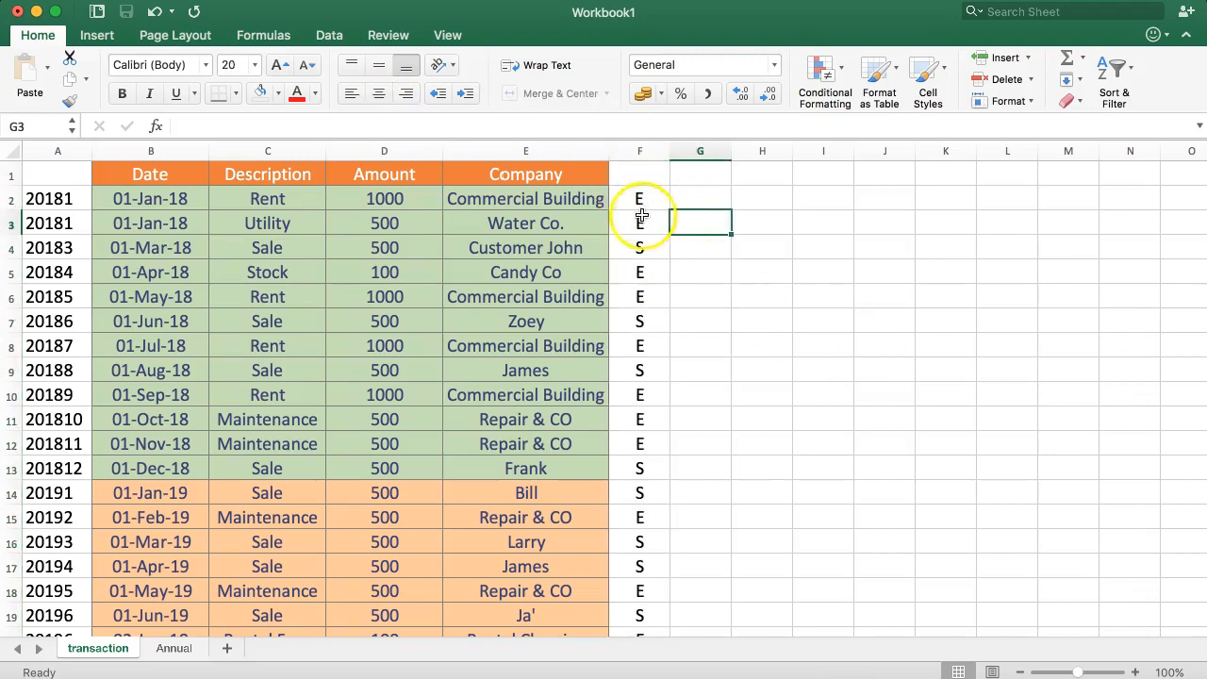
{"action": "left_click", "coordinate": [634, 151]}
{"action": "left_click", "coordinate": [632, 151]}
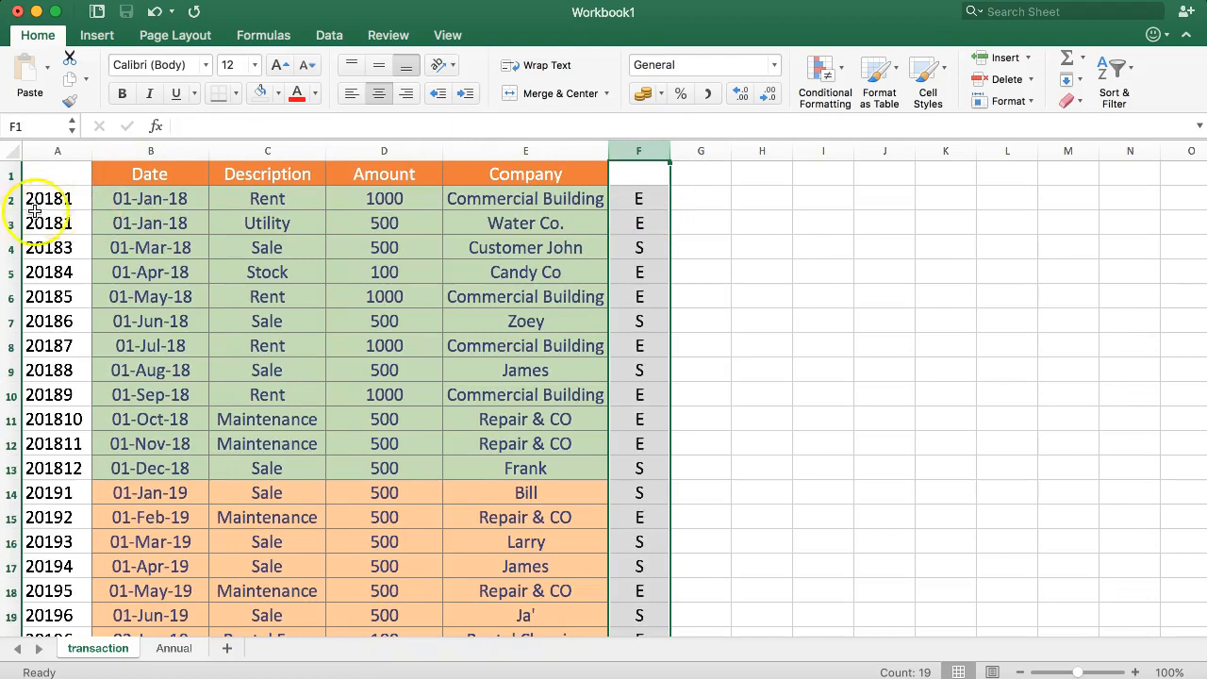
{"action": "left_click", "coordinate": [698, 207]}
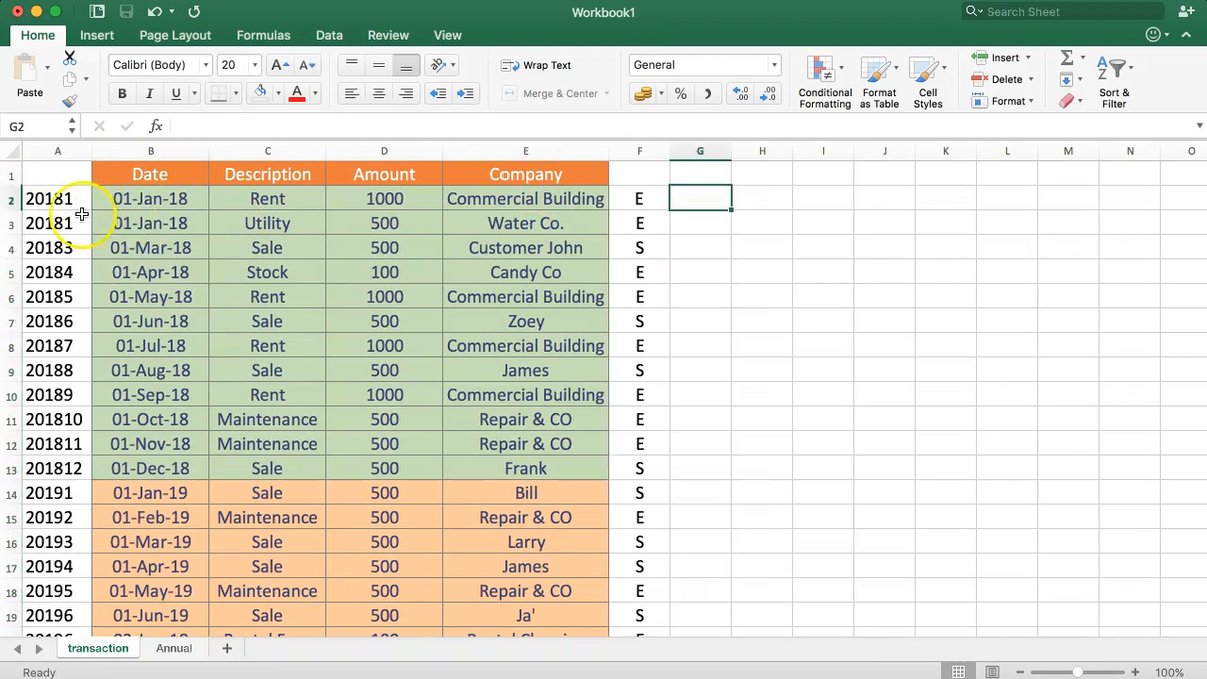
{"action": "left_click", "coordinate": [52, 199]}
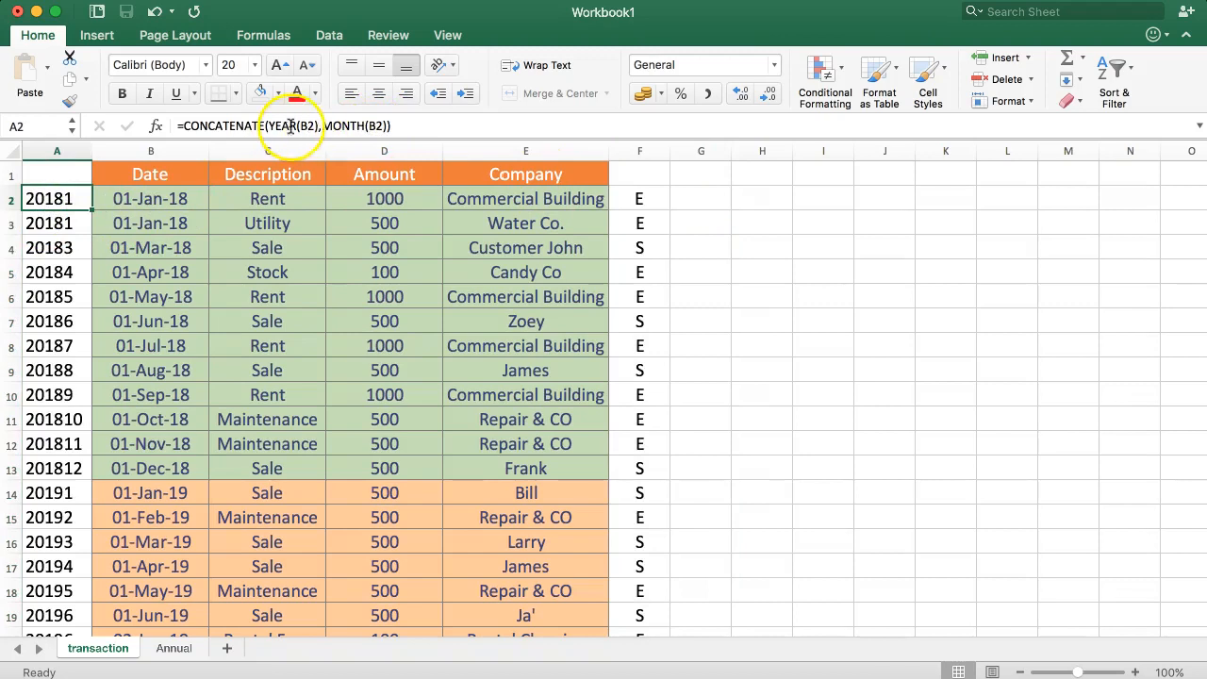
{"action": "left_click", "coordinate": [387, 124]}
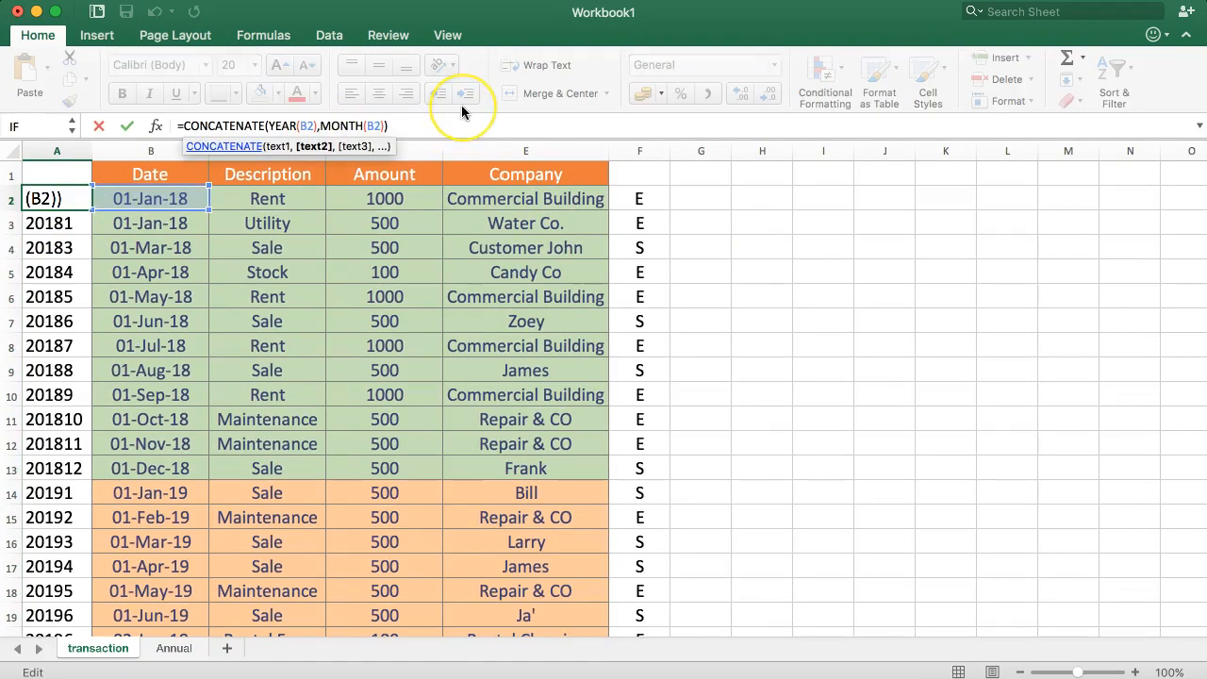
{"action": "left_click", "coordinate": [574, 204]}
Add F2's IF(C2="Sale","S","E") as the third argument of the CONCATENATE formula in A2
{"action": "left_click", "coordinate": [639, 198]}
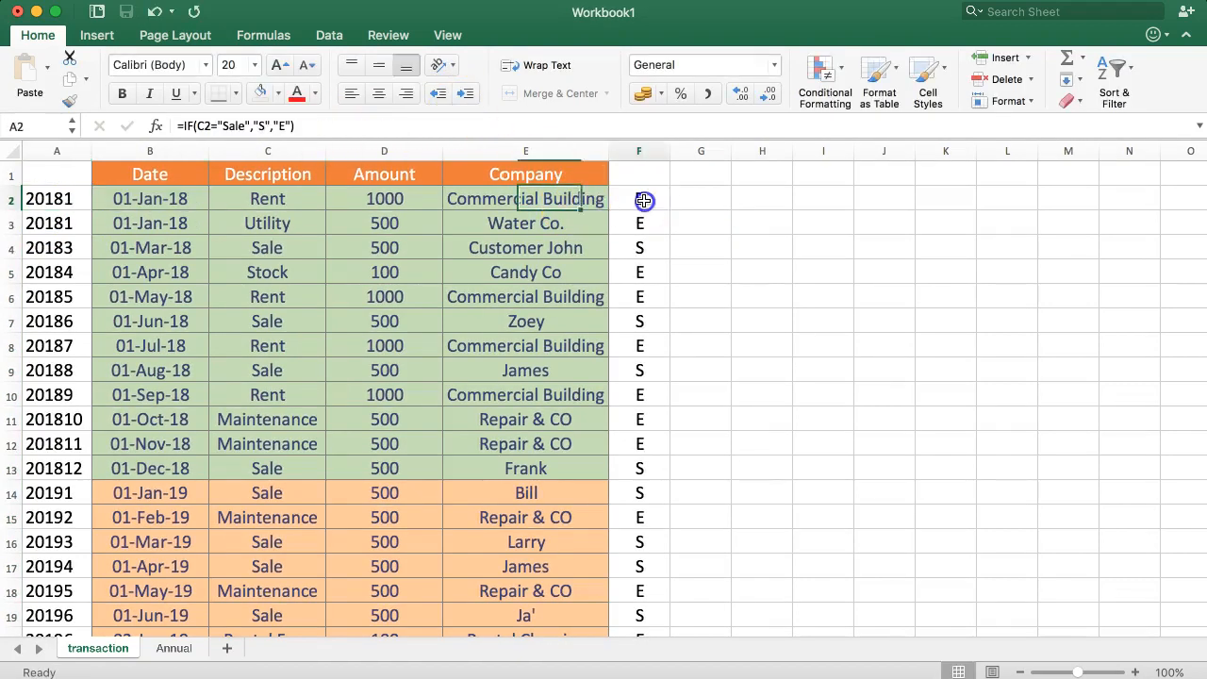
{"action": "left_click_drag", "start_coordinate": [318, 126], "coordinate": [194, 129]}
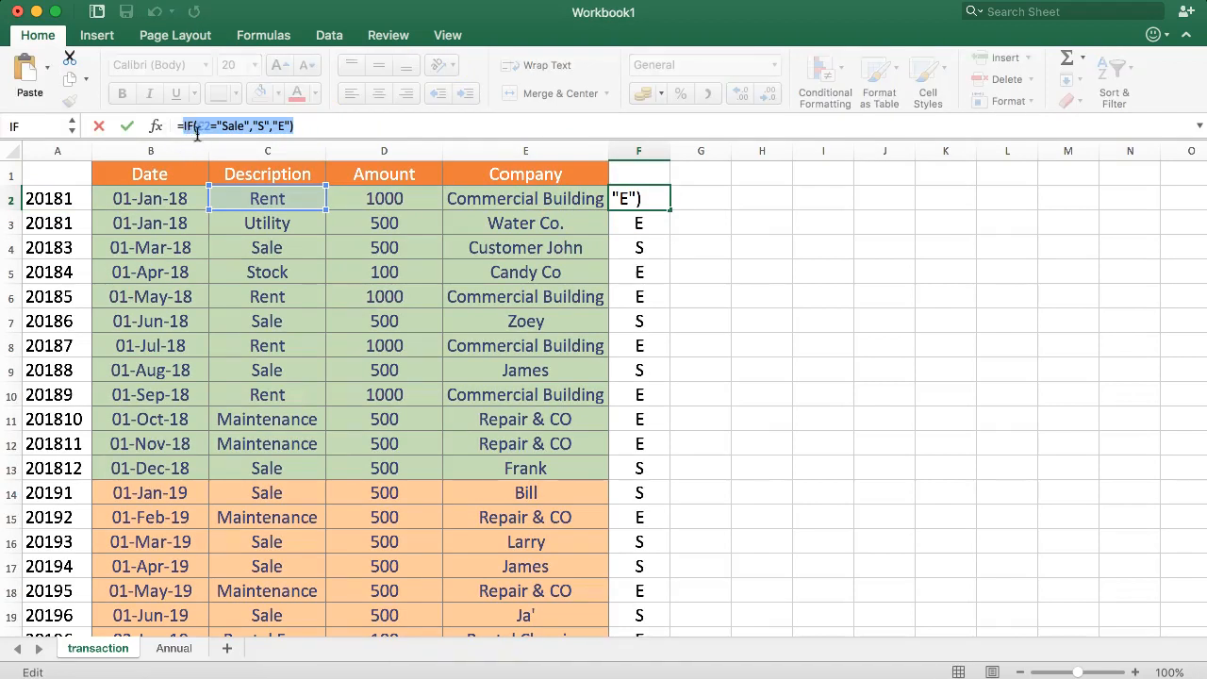
{"action": "left_click", "coordinate": [58, 199]}
{"action": "key", "text": "Escape"}
{"action": "left_click", "coordinate": [58, 199]}
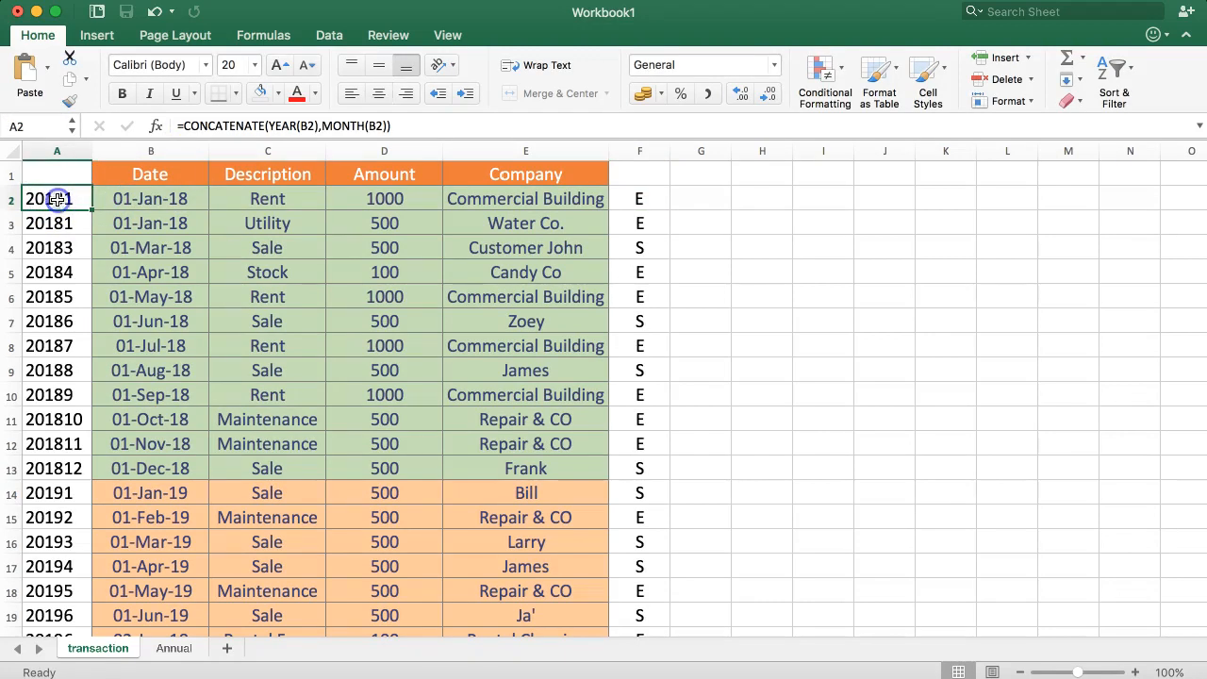
{"action": "left_click", "coordinate": [342, 125]}
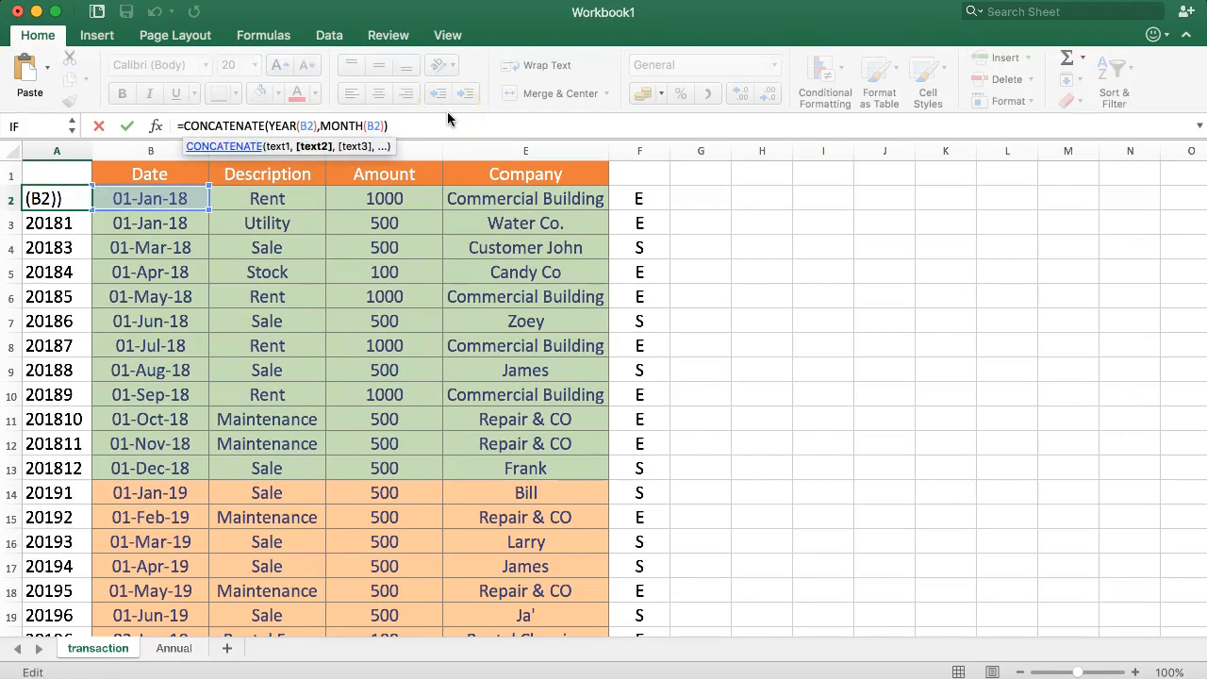
{"action": "type", "text": ",IF(C2=\"Sale\",\"S\",\"E\")"}
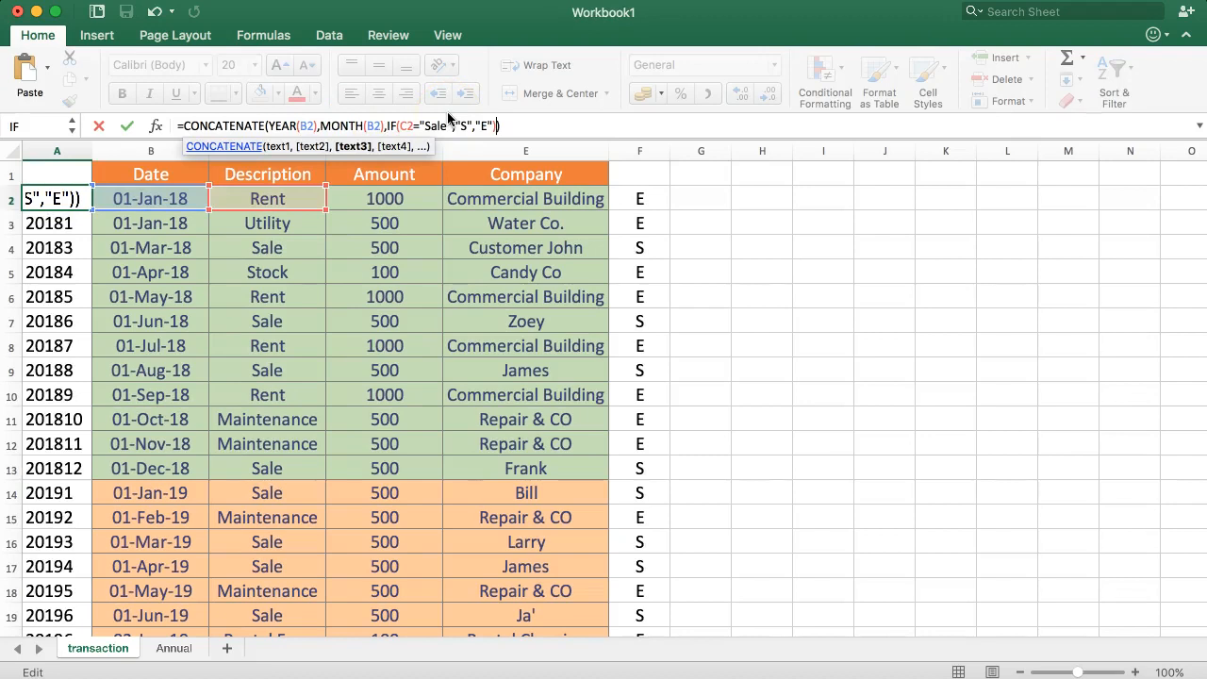
{"action": "key", "text": "Return"}
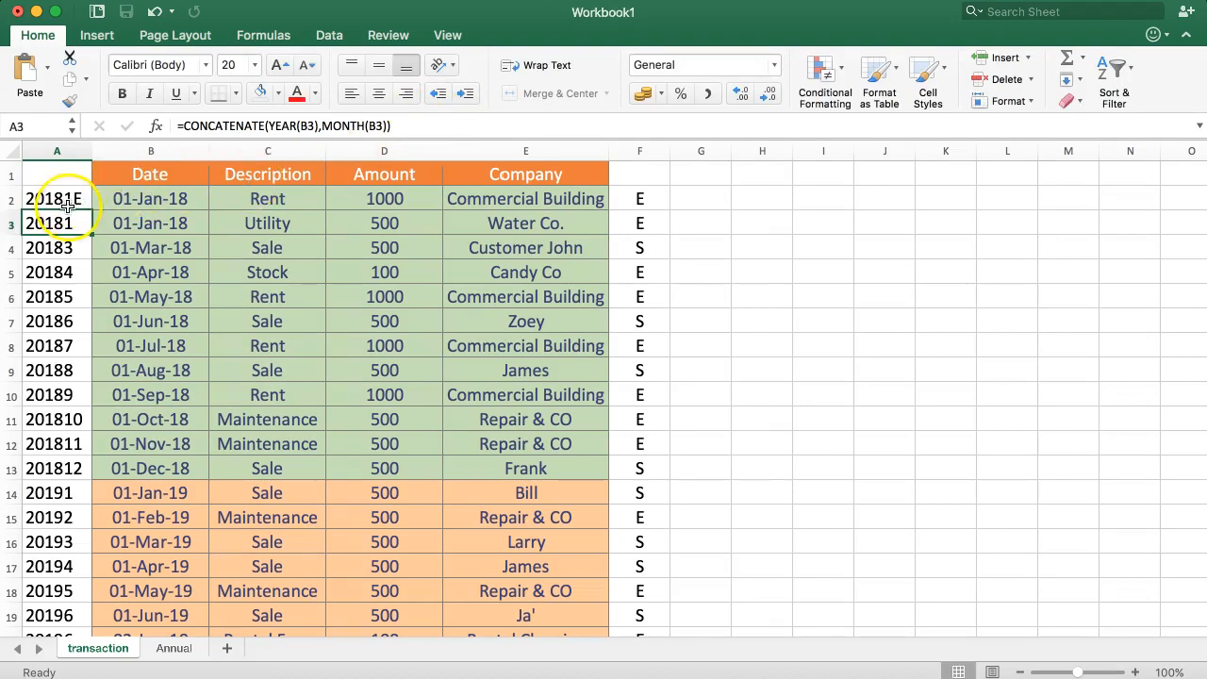
Fill the extended CONCATENATE formula from A2 down column A for all transactions and check the last rows
{"action": "left_click", "coordinate": [81, 205]}
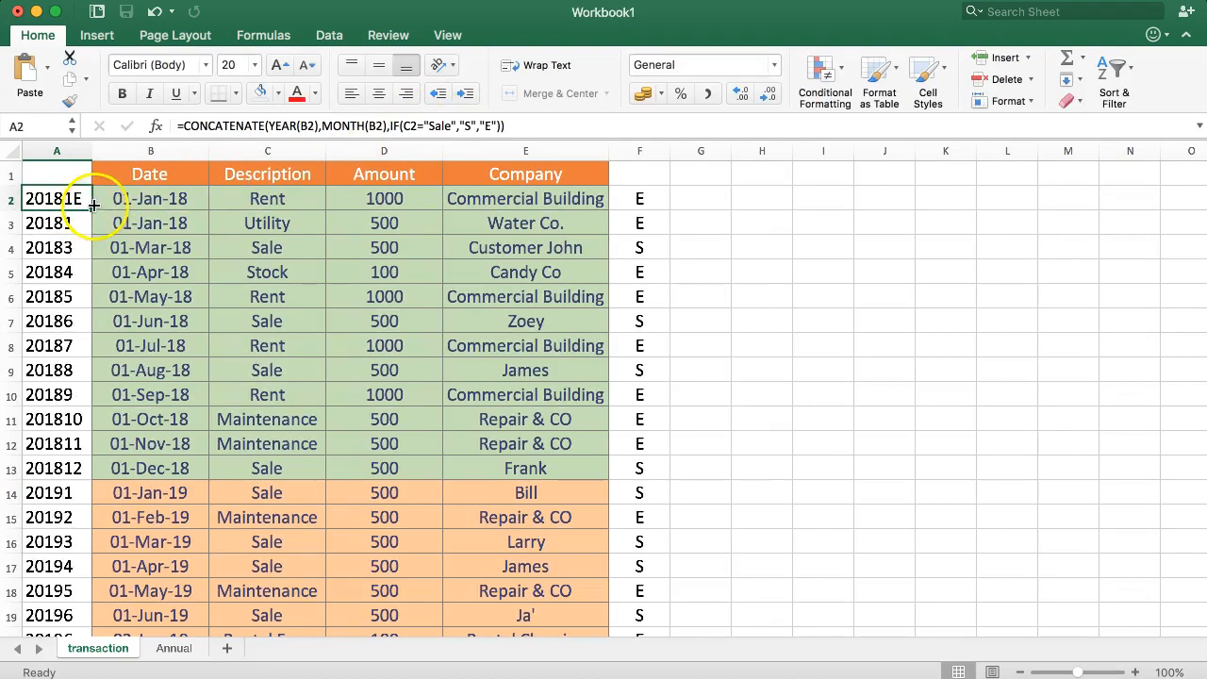
{"action": "double_click", "coordinate": [93, 211]}
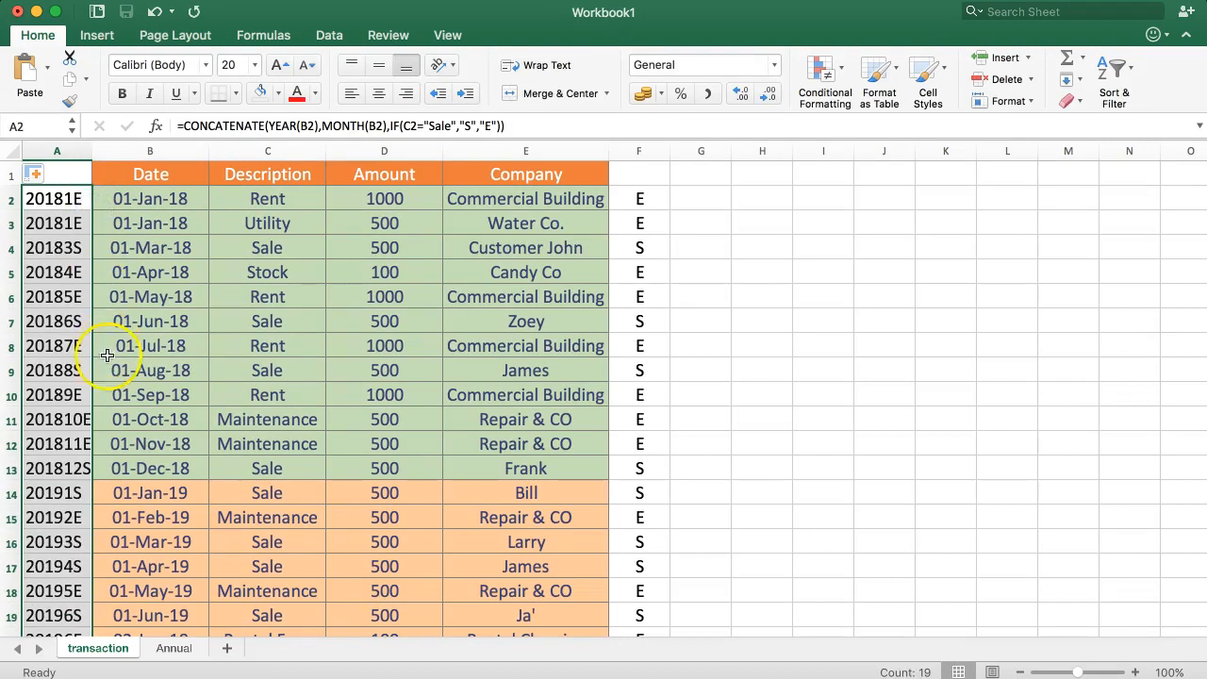
{"action": "scroll", "coordinate": [53, 472], "scroll_direction": "down", "scroll_amount": 5}
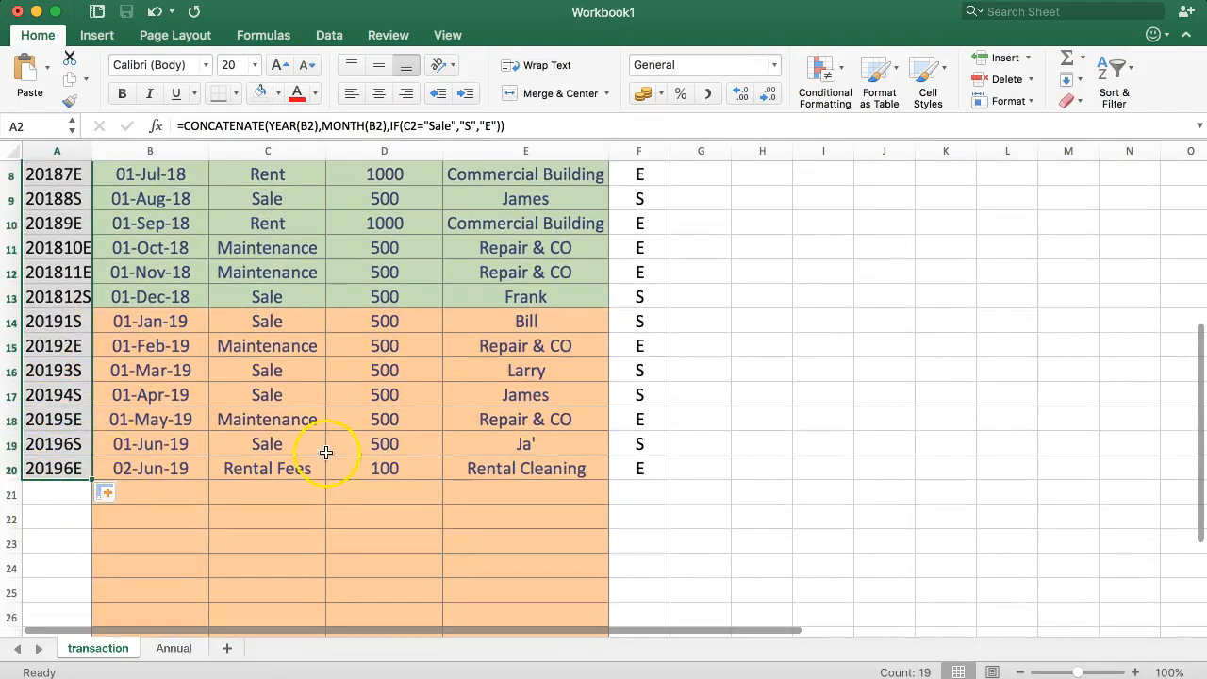
{"action": "left_click", "coordinate": [224, 445]}
{"action": "left_click", "coordinate": [251, 367]}
{"action": "left_click", "coordinate": [248, 314]}
{"action": "left_click", "coordinate": [248, 306]}
Clear the helper S/E codes from all of column F on the transaction sheet
{"action": "left_click_drag", "start_coordinate": [613, 486], "coordinate": [649, 115]}
{"action": "left_click", "coordinate": [638, 151]}
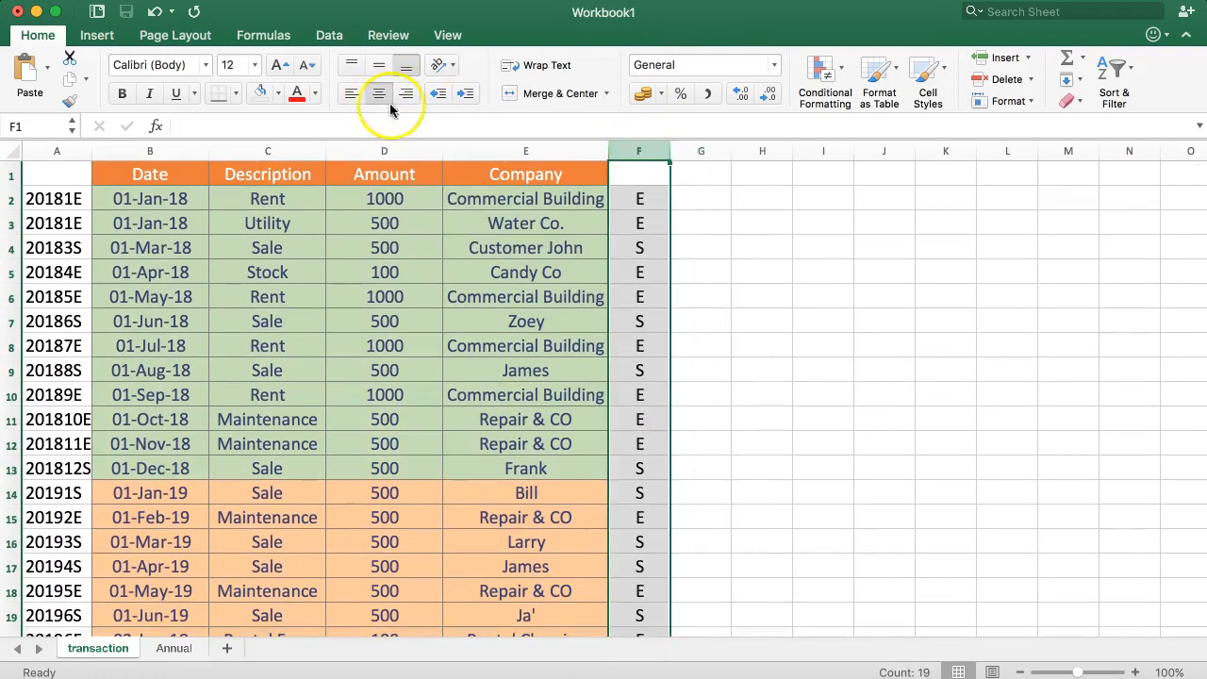
{"action": "key", "text": "Delete"}
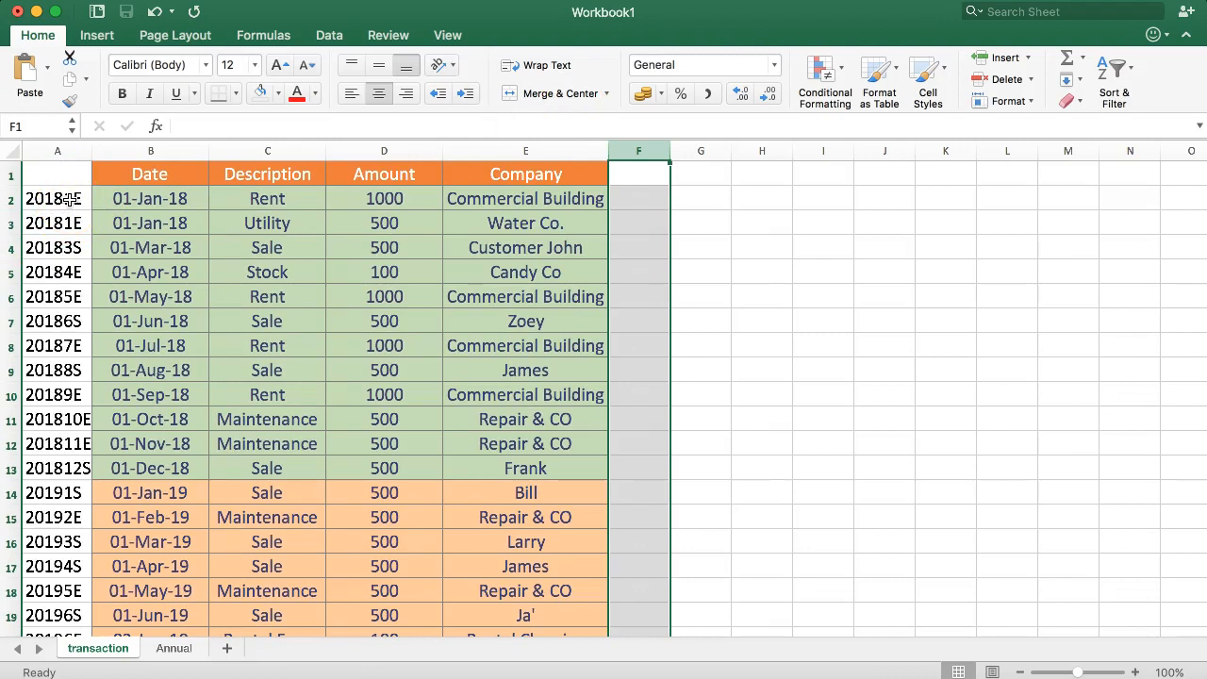
Open the Annual sheet and examine the SUMIF formula in D2 and the key formula in A2
{"action": "left_click", "coordinate": [177, 648]}
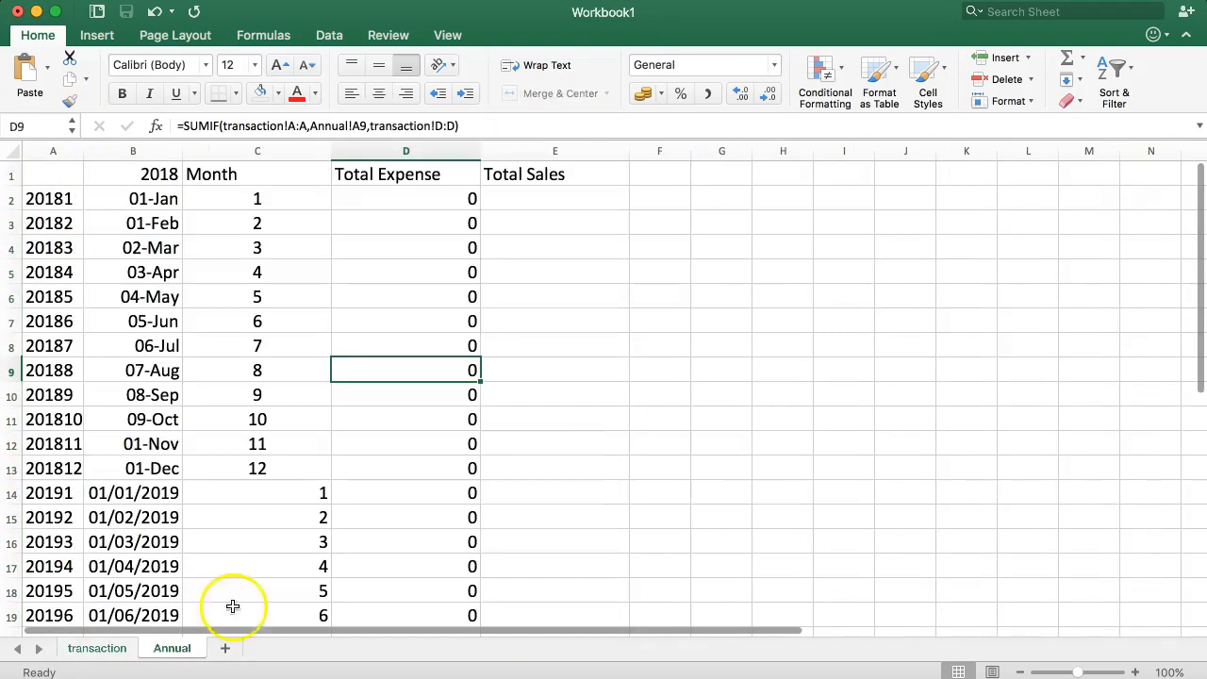
{"action": "left_click", "coordinate": [522, 207]}
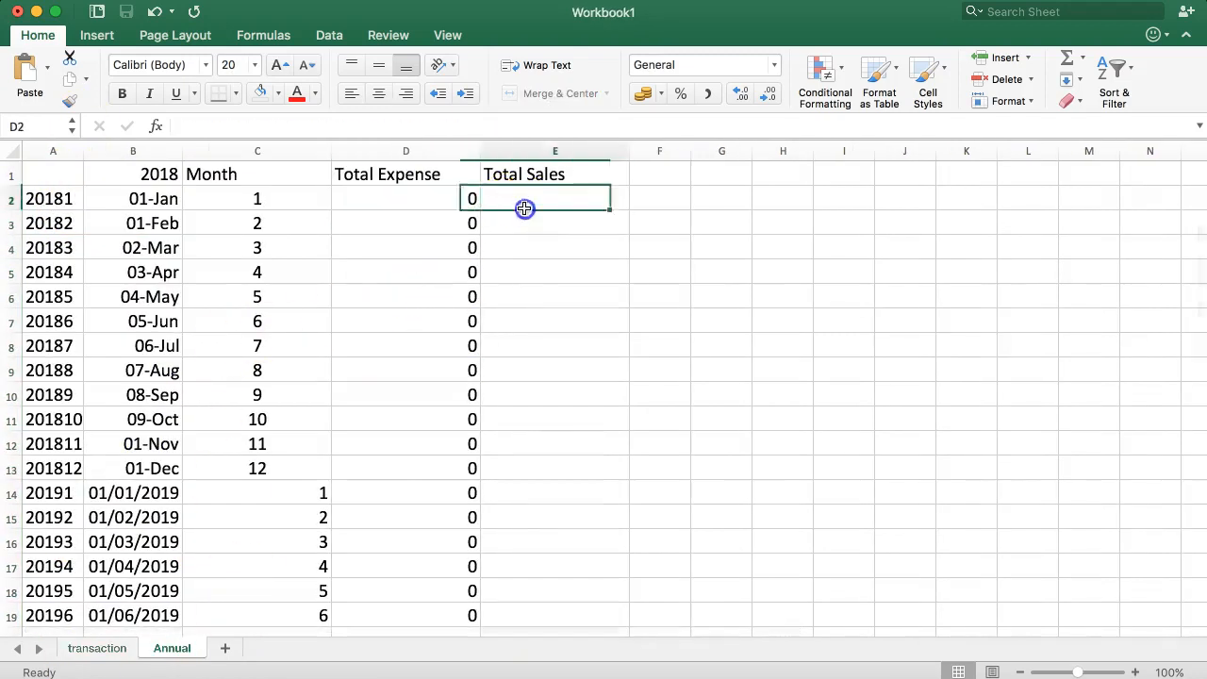
{"action": "left_click", "coordinate": [390, 196]}
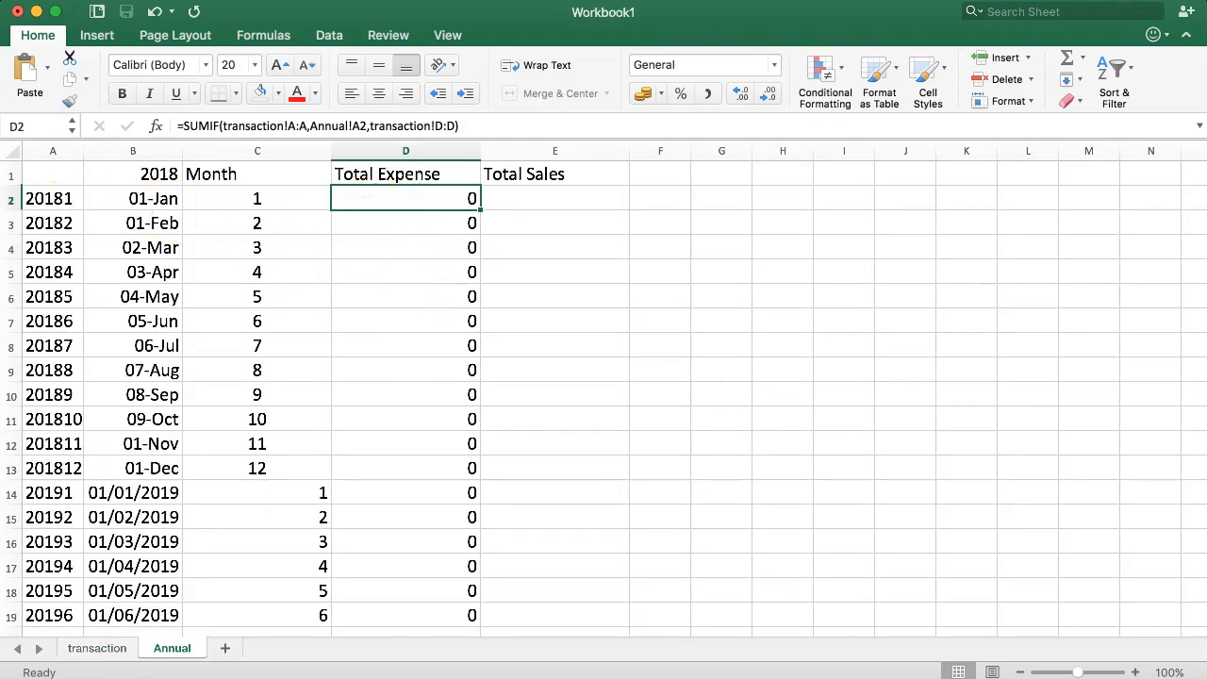
{"action": "left_click", "coordinate": [52, 193]}
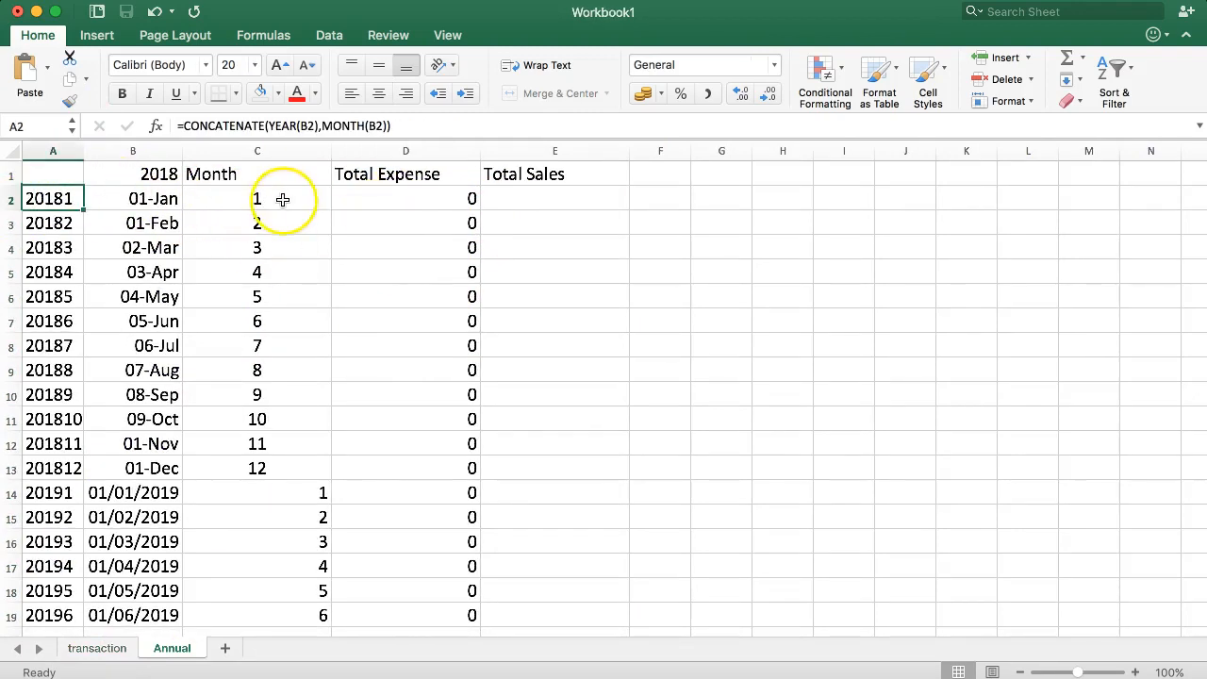
{"action": "left_click", "coordinate": [400, 200]}
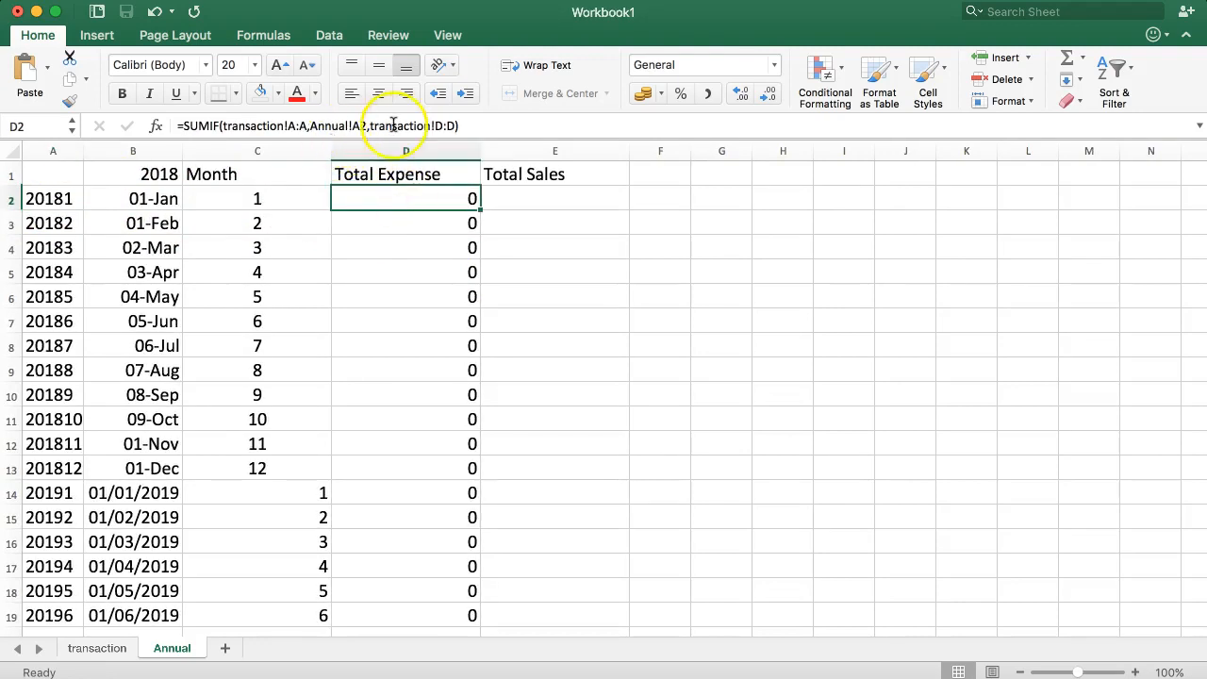
{"action": "left_click_drag", "start_coordinate": [222, 125], "coordinate": [328, 125]}
{"action": "left_click", "coordinate": [323, 126]}
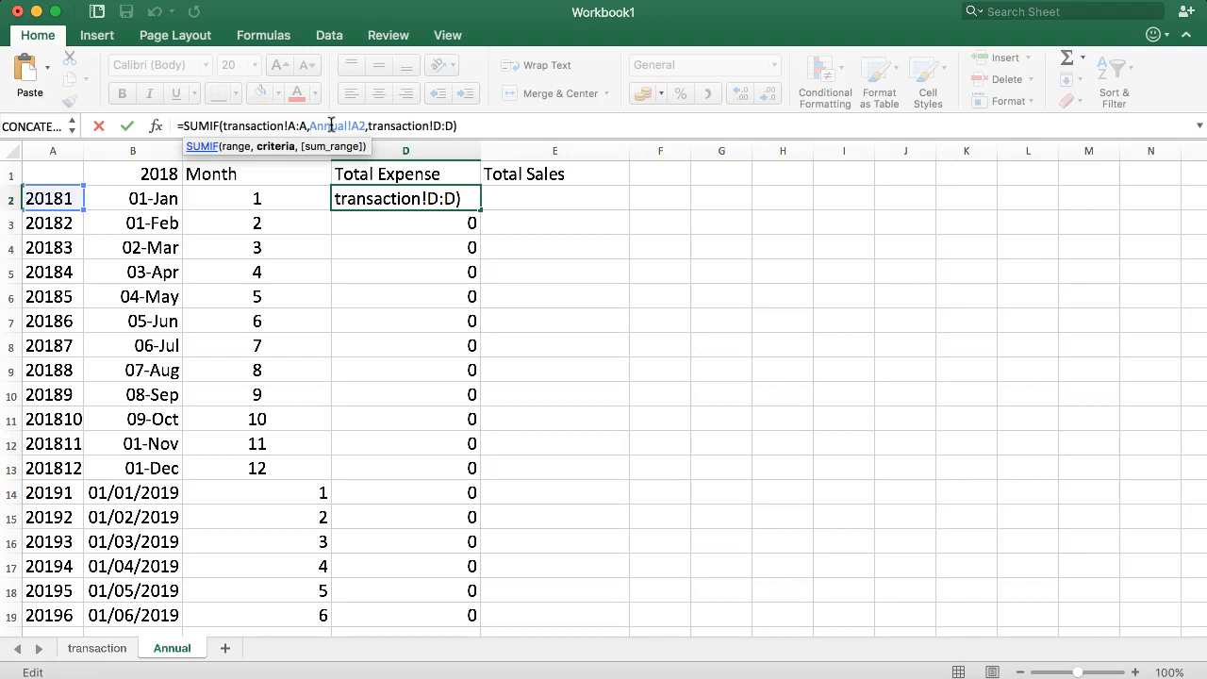
{"action": "type", "text": "CONC"}
{"action": "key", "text": "BackSpace"}
{"action": "key", "text": "BackSpace"}
{"action": "key", "text": "BackSpace"}
{"action": "key", "text": "BackSpace"}
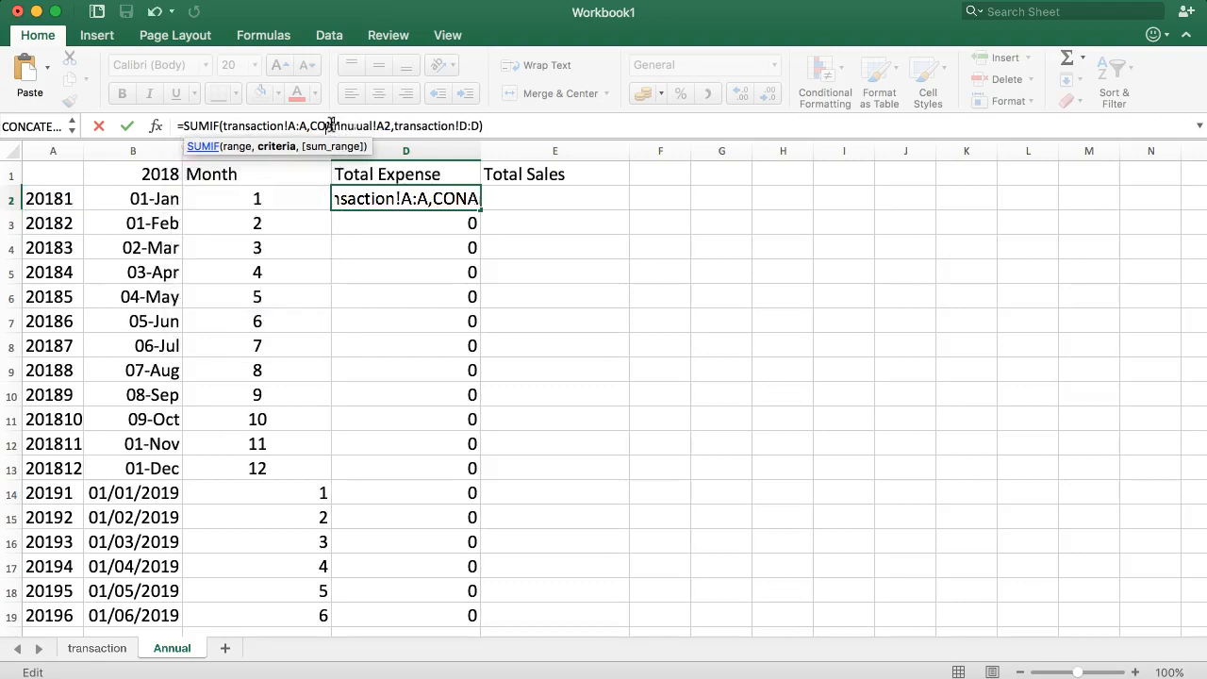
{"action": "key", "text": "Return"}
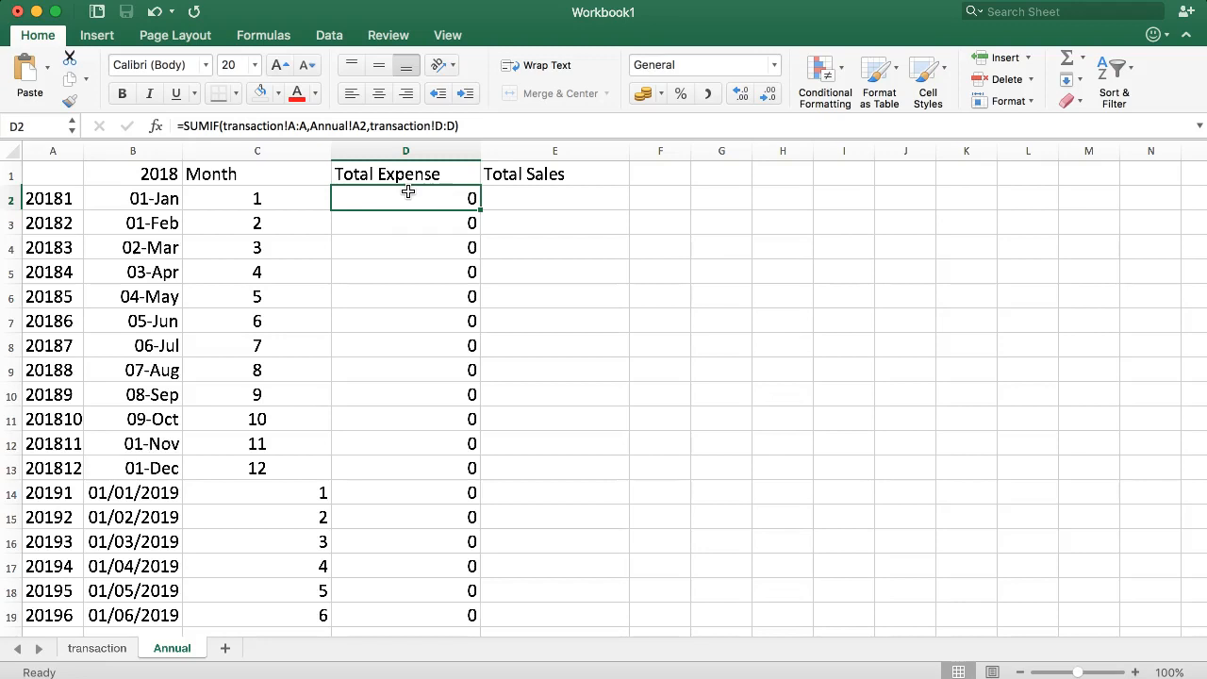
{"action": "left_click_drag", "start_coordinate": [389, 201], "coordinate": [400, 345]}
{"action": "left_click_drag", "start_coordinate": [547, 205], "coordinate": [558, 463]}
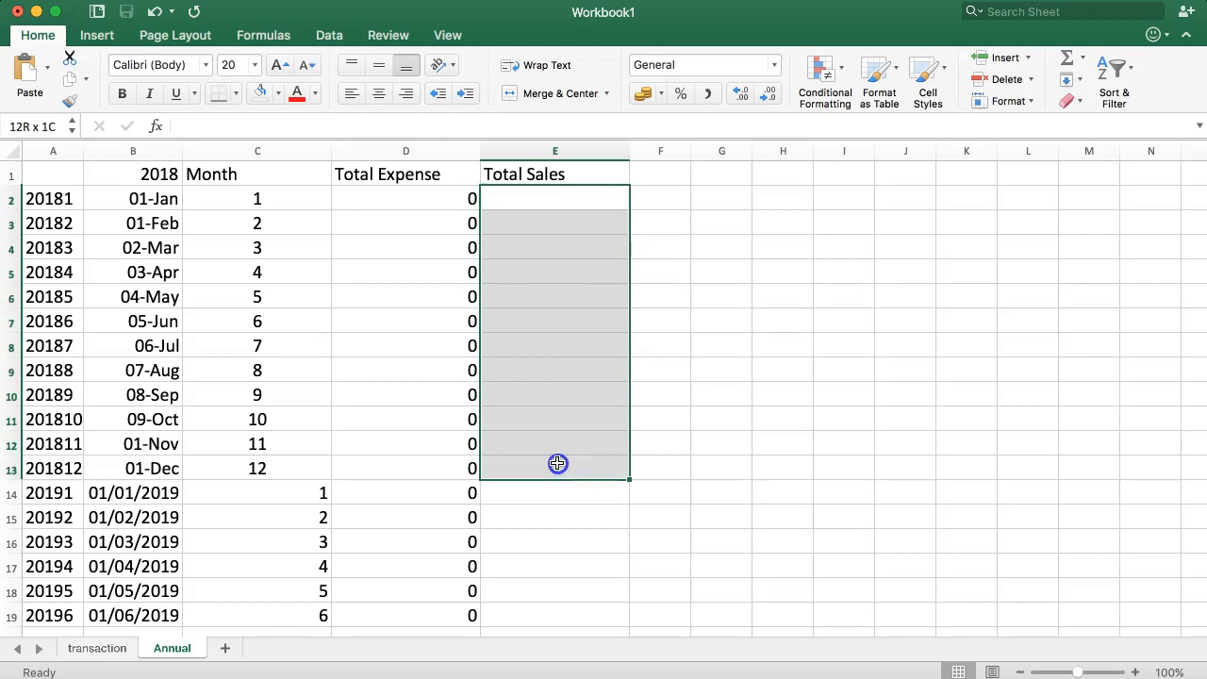
{"action": "left_click", "coordinate": [346, 194]}
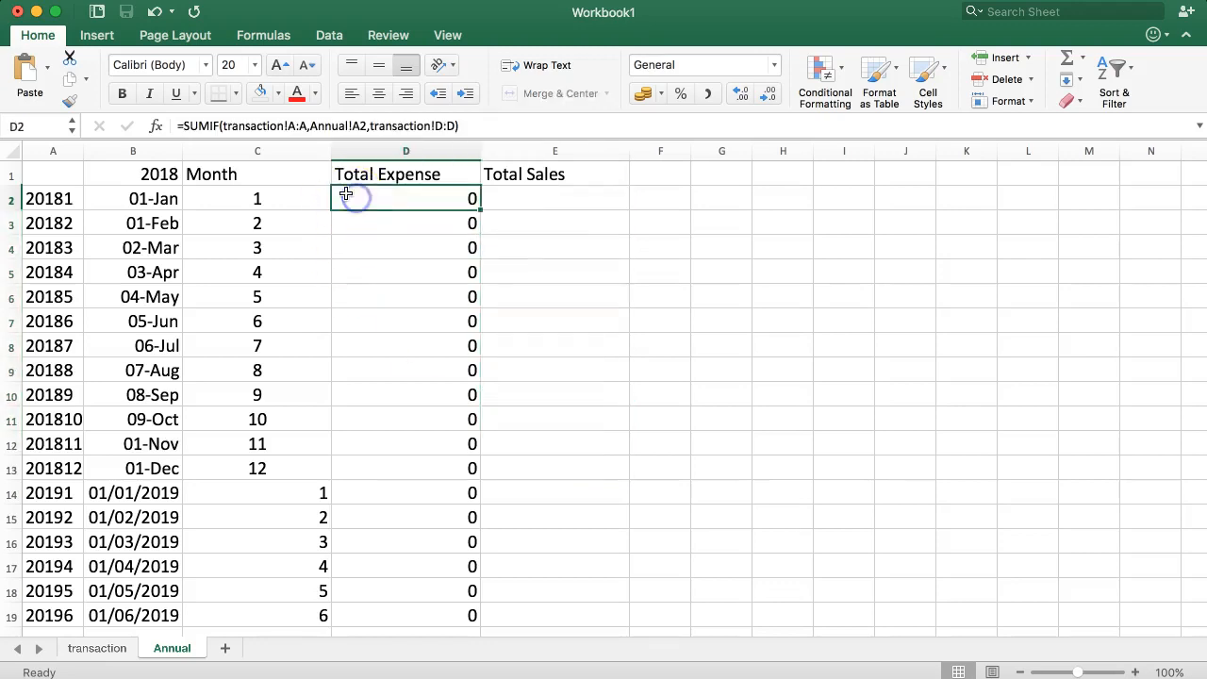
{"action": "left_click", "coordinate": [49, 198]}
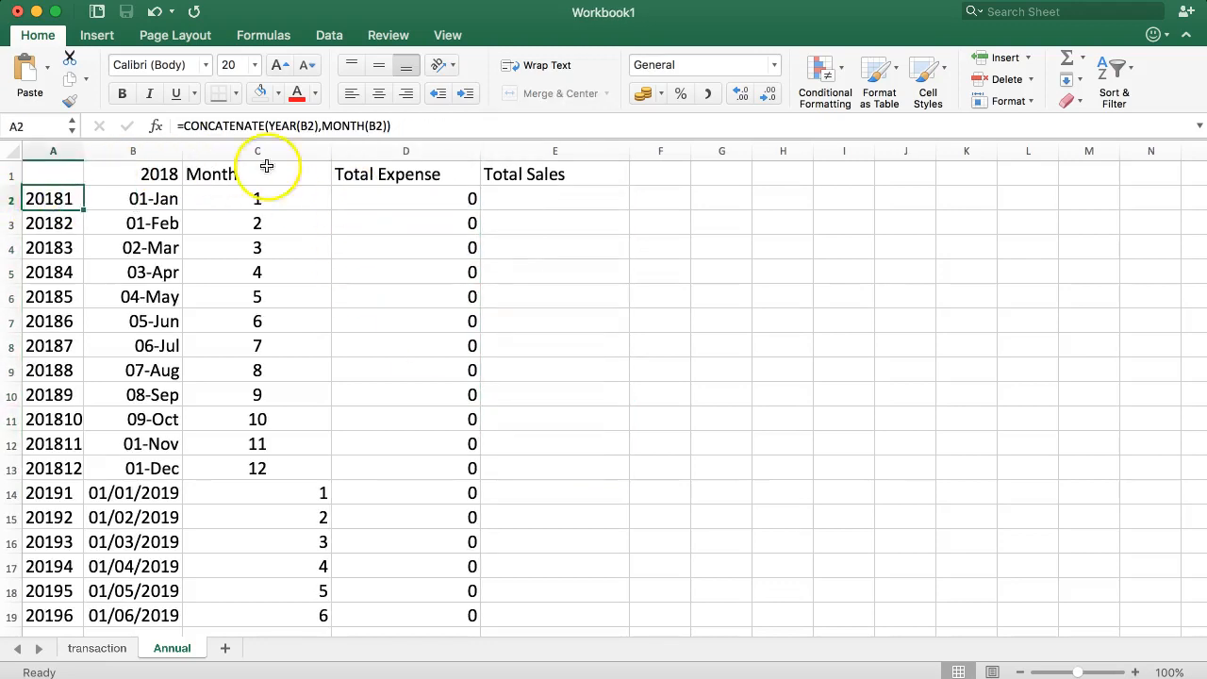
Change the criterion of the SUMIF formula in D2 to CONCATENATE(Annual!A2,"E") so it totals only expenses
{"action": "left_click", "coordinate": [405, 200]}
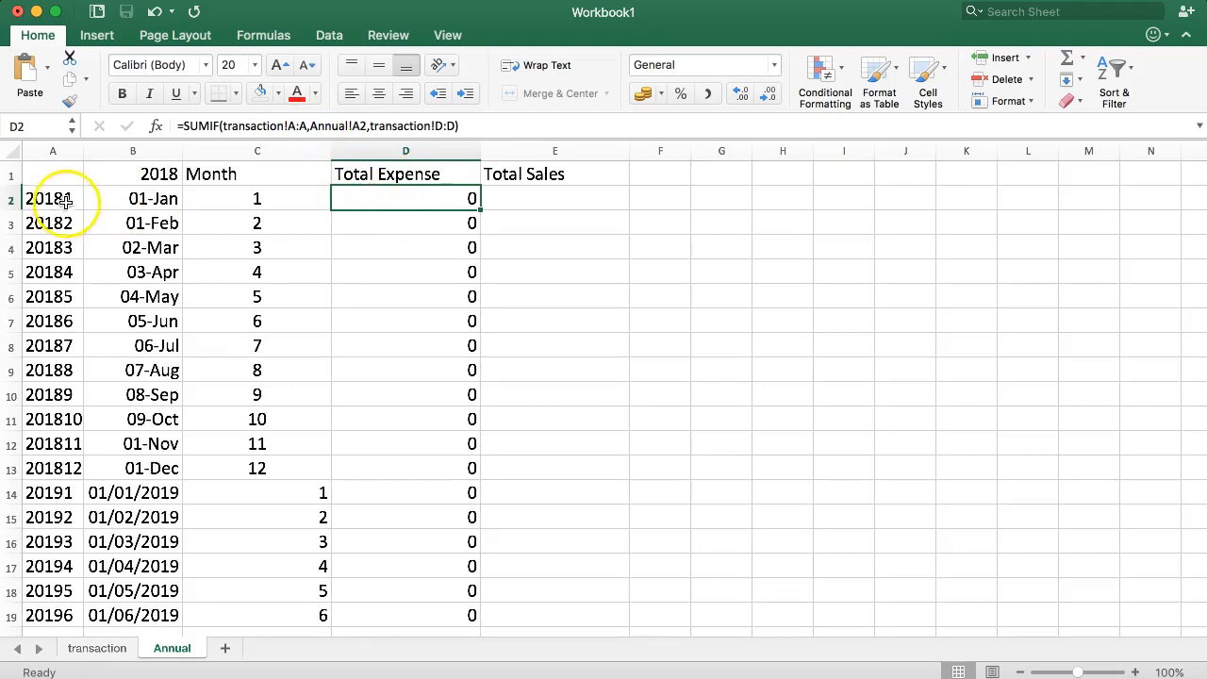
{"action": "left_click", "coordinate": [323, 125]}
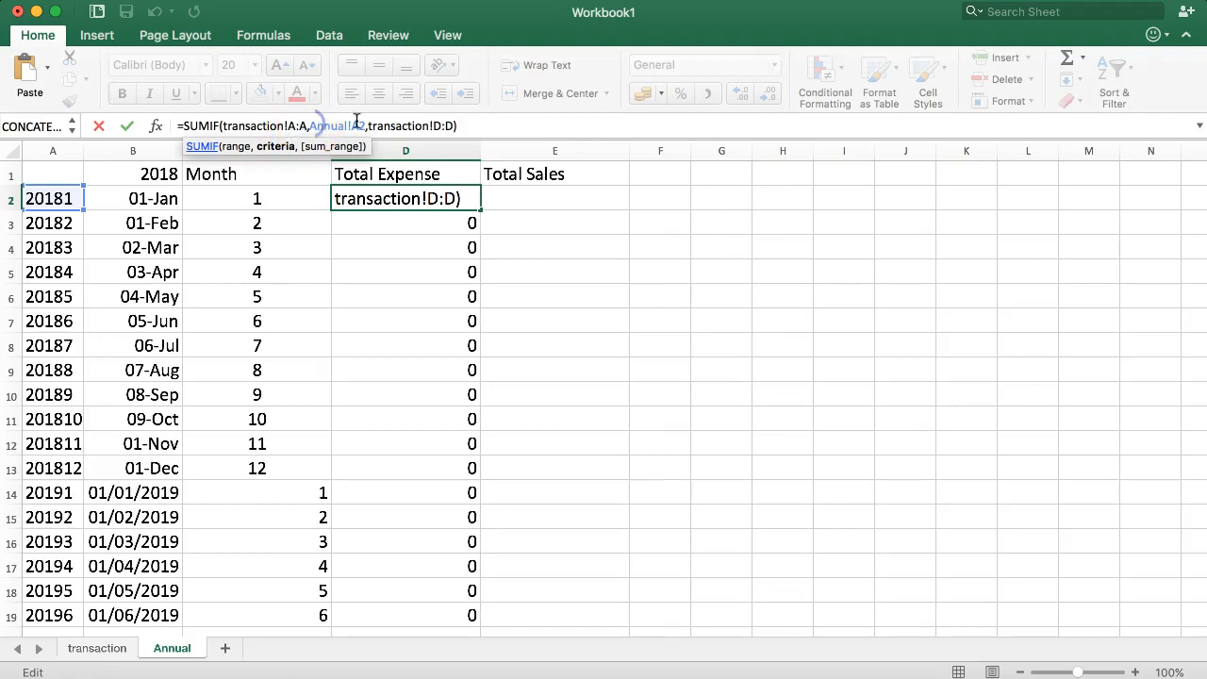
{"action": "type", "text": "="}
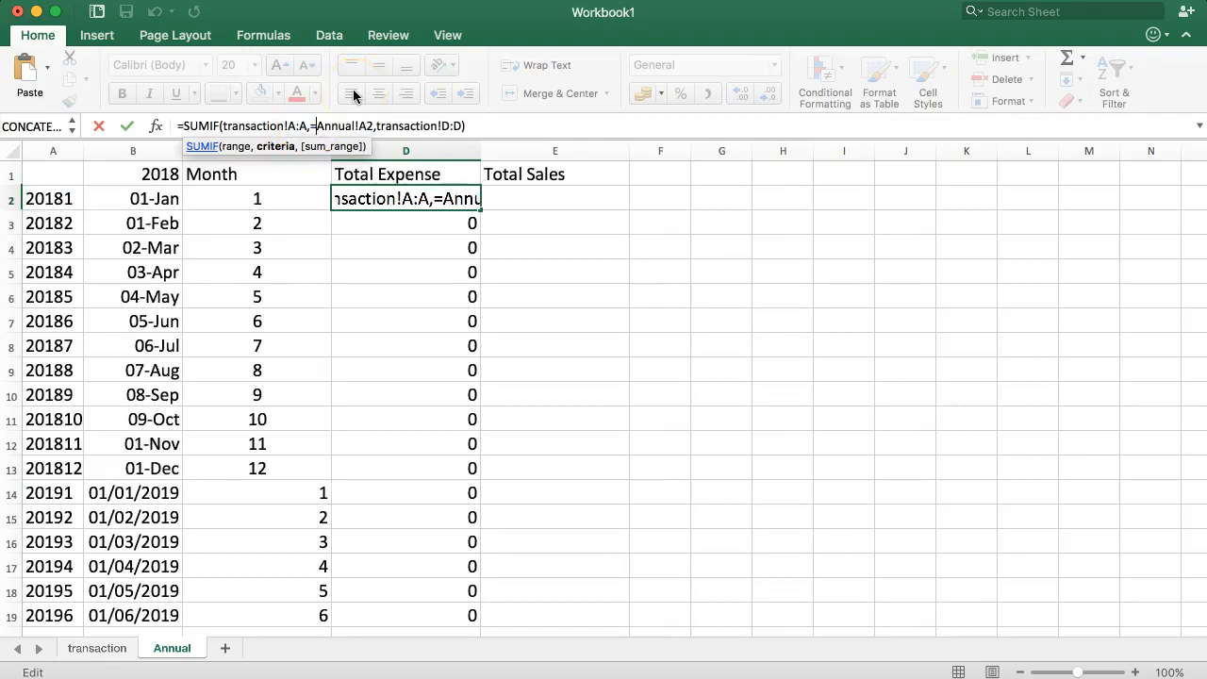
{"action": "key", "text": "BackSpace"}
{"action": "type", "text": "CONCA"}
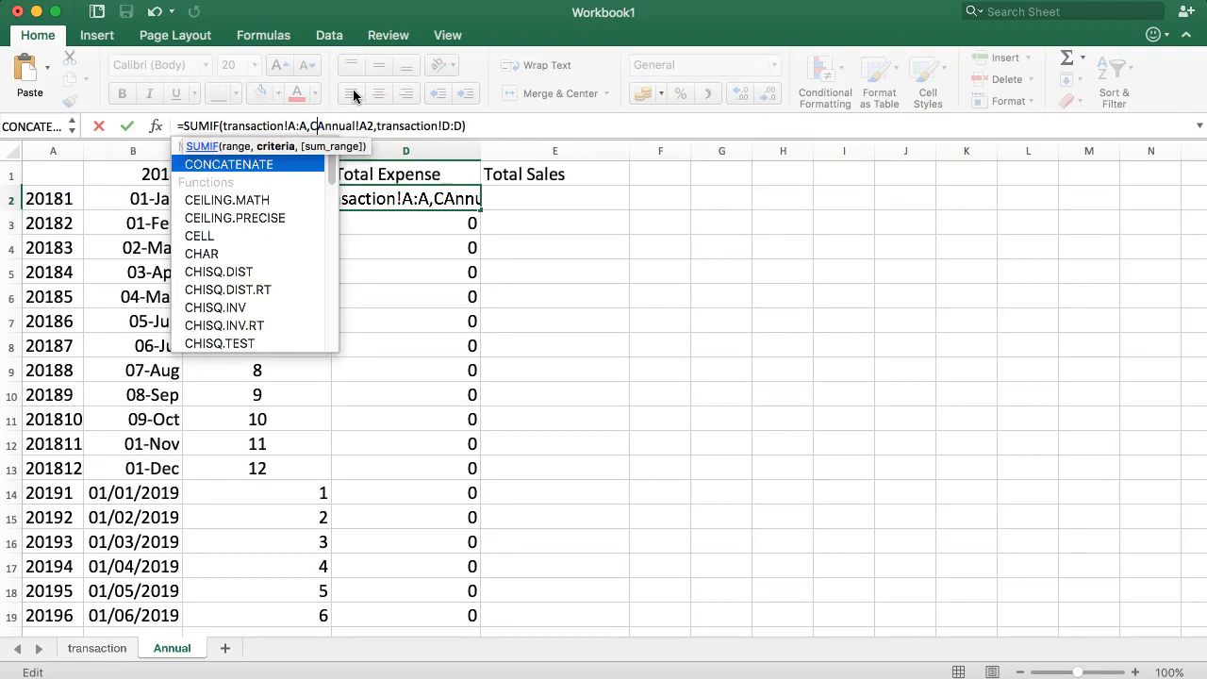
{"action": "type", "text": "TENATE("}
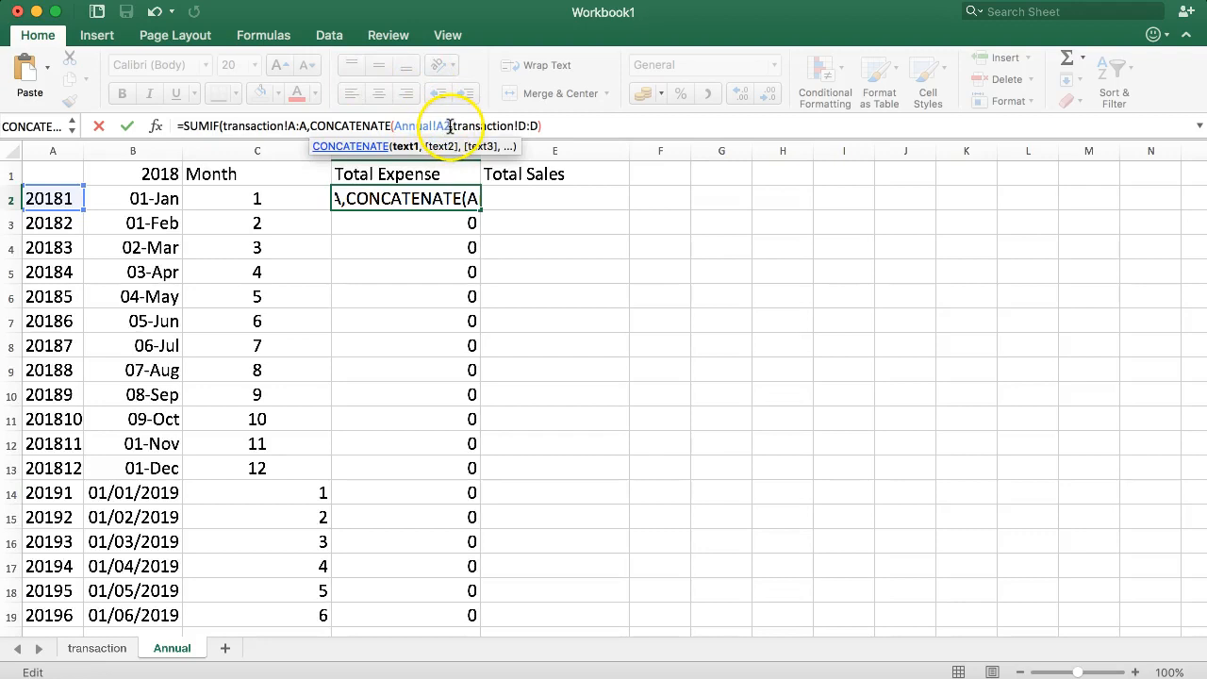
{"action": "left_click", "coordinate": [450, 126]}
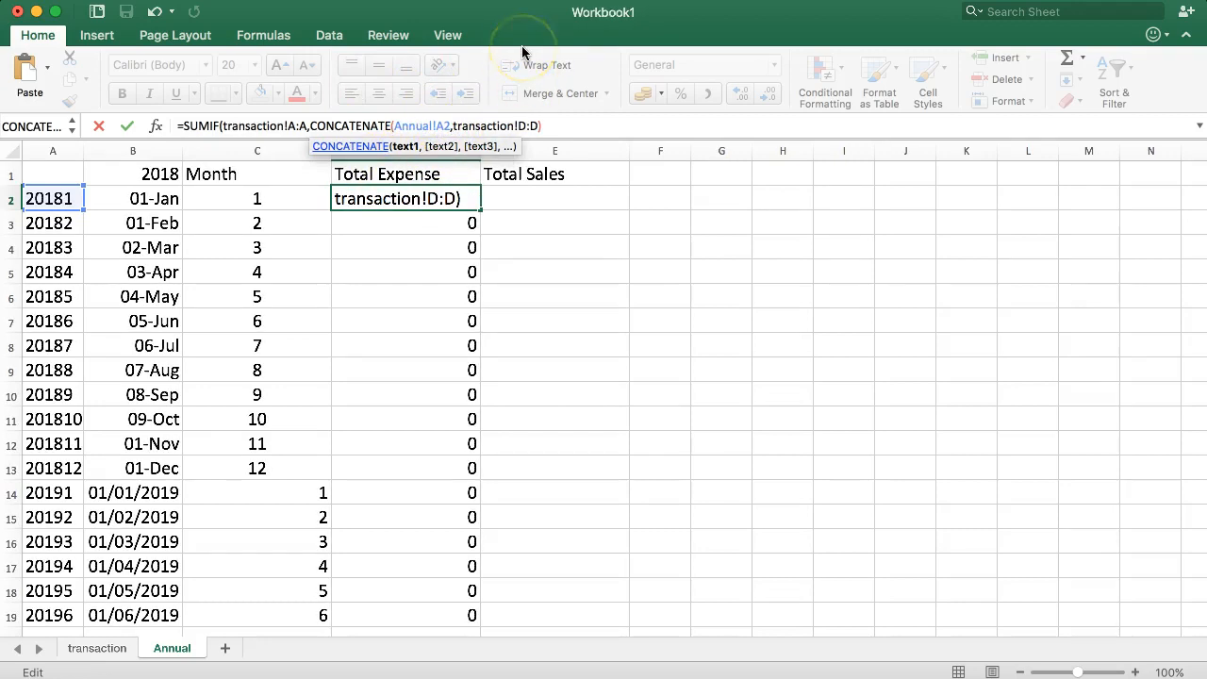
{"action": "type", "text": ","}
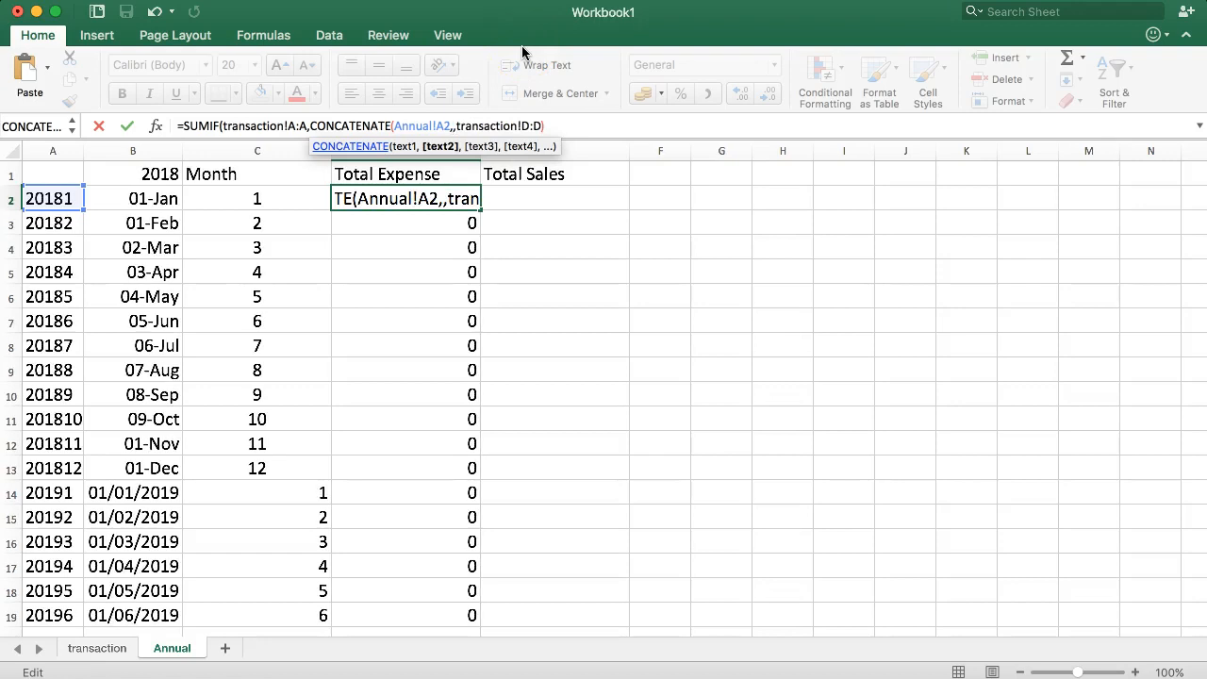
{"action": "type", "text": "\"E"}
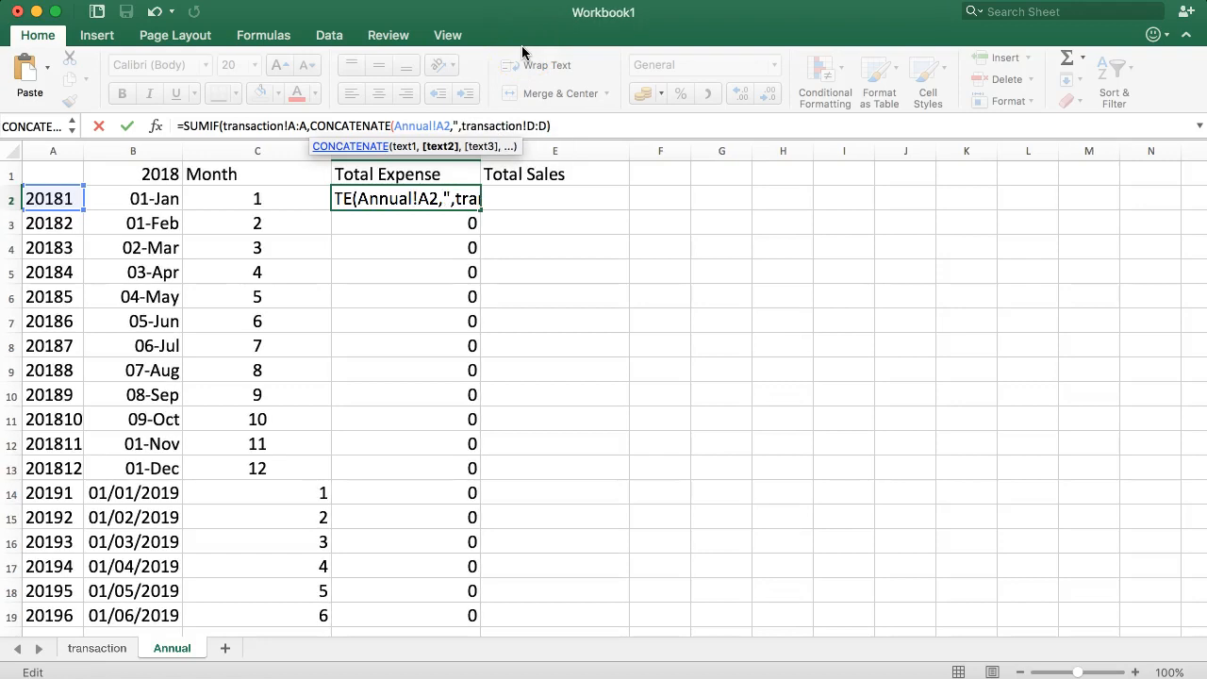
{"action": "type", "text": "\")"}
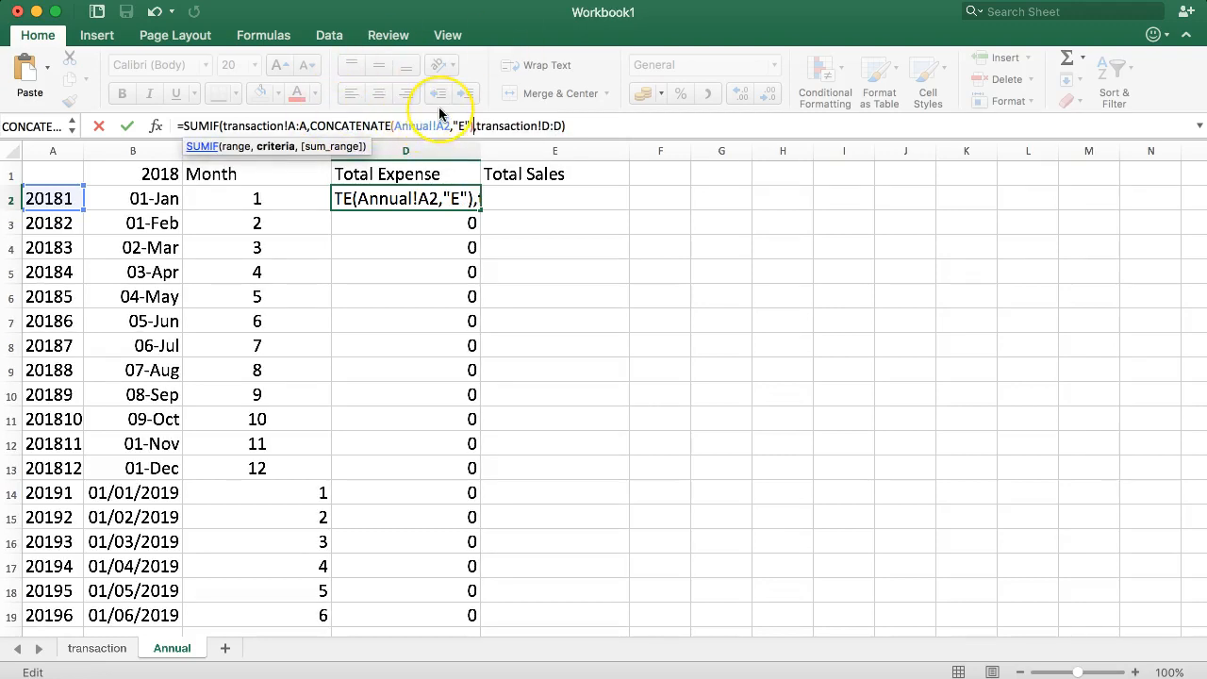
{"action": "key", "text": "Return"}
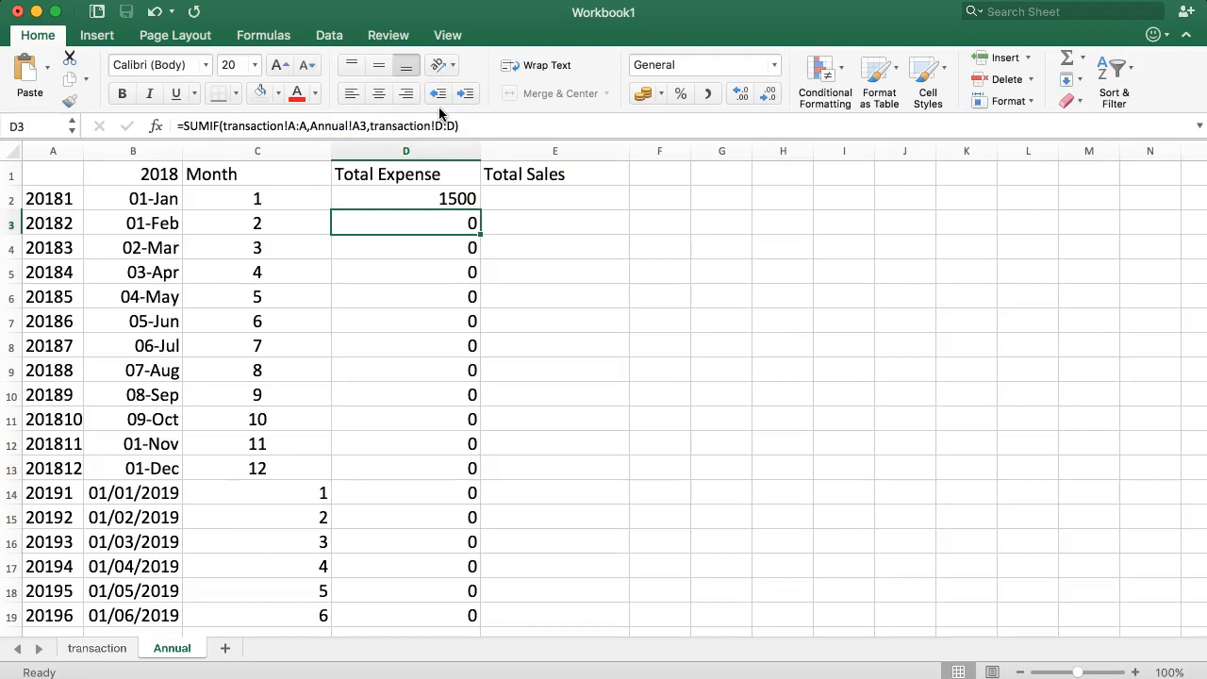
Fill the Total Expense formula from D2 down column D for all months and check the February 2018 row
{"action": "left_click", "coordinate": [407, 200]}
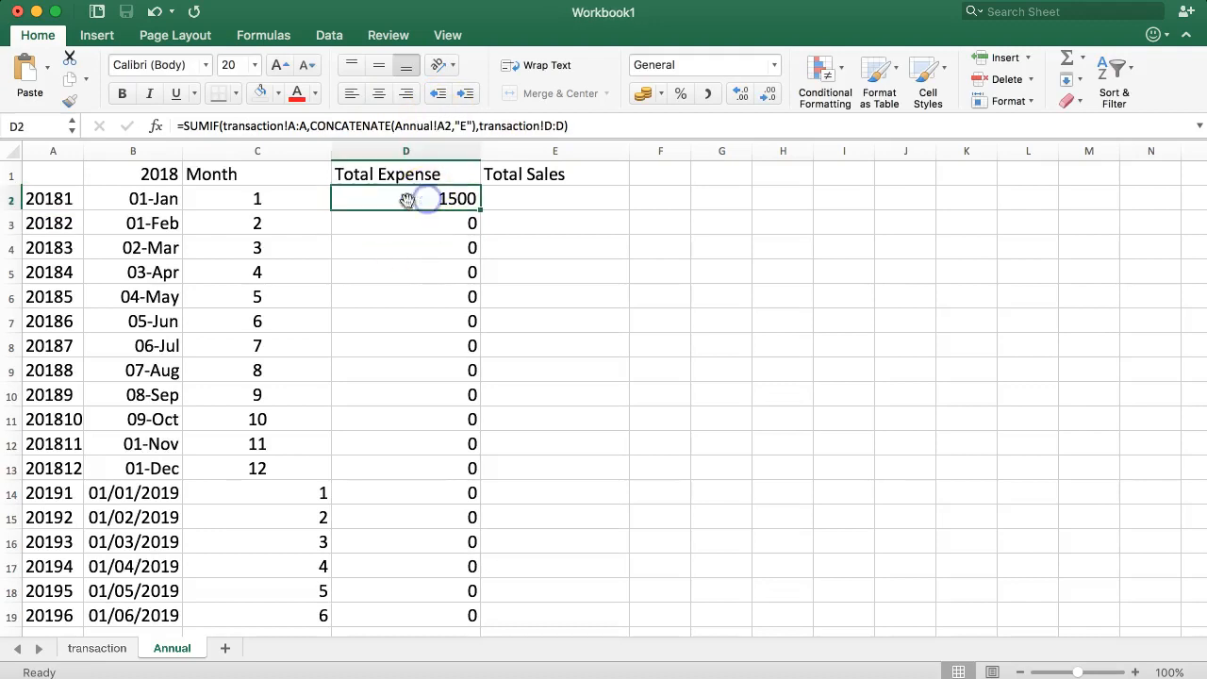
{"action": "double_click", "coordinate": [481, 210]}
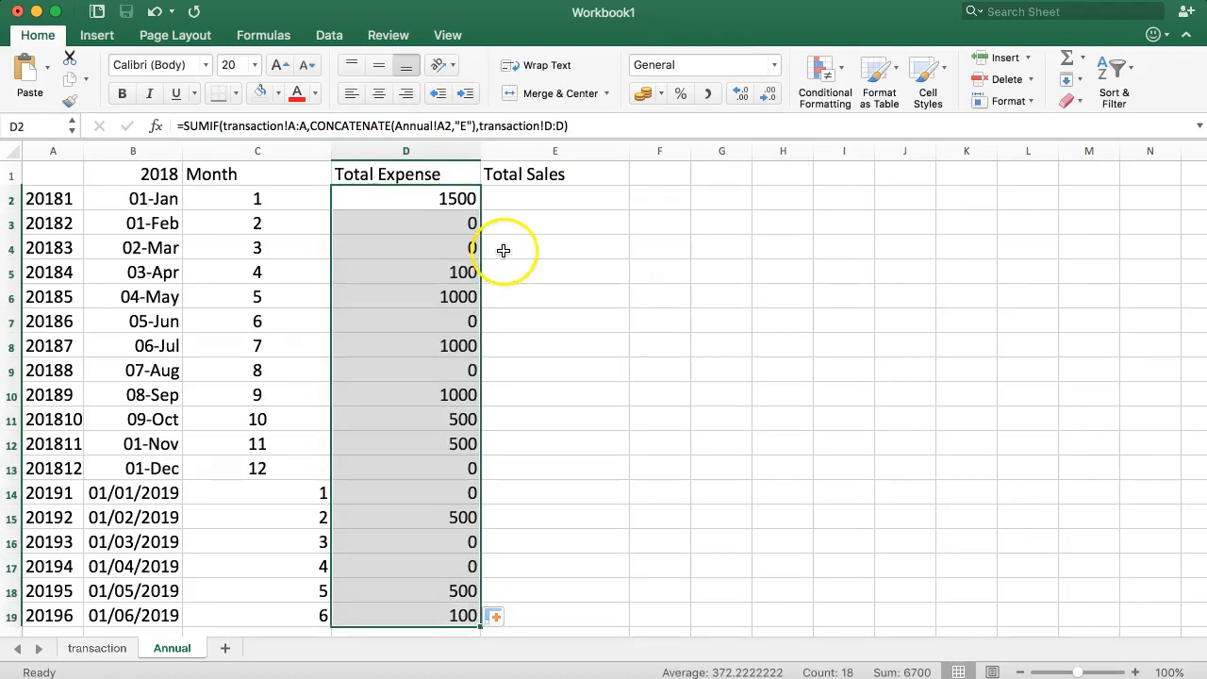
{"action": "left_click", "coordinate": [393, 224]}
{"action": "left_click_drag", "start_coordinate": [52, 223], "coordinate": [418, 224]}
{"action": "left_click", "coordinate": [405, 226]}
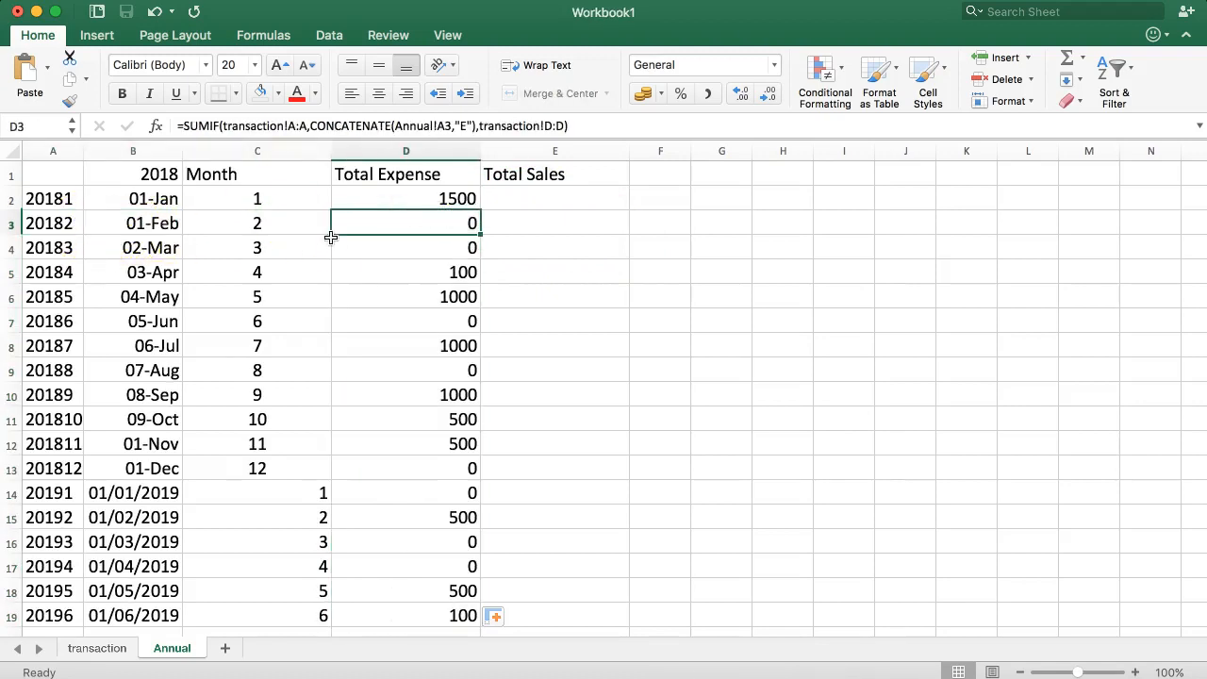
Examine the 2018 transactions and the January and February 2019 rows on the transaction sheet
{"action": "left_click", "coordinate": [95, 649]}
{"action": "left_click", "coordinate": [206, 249]}
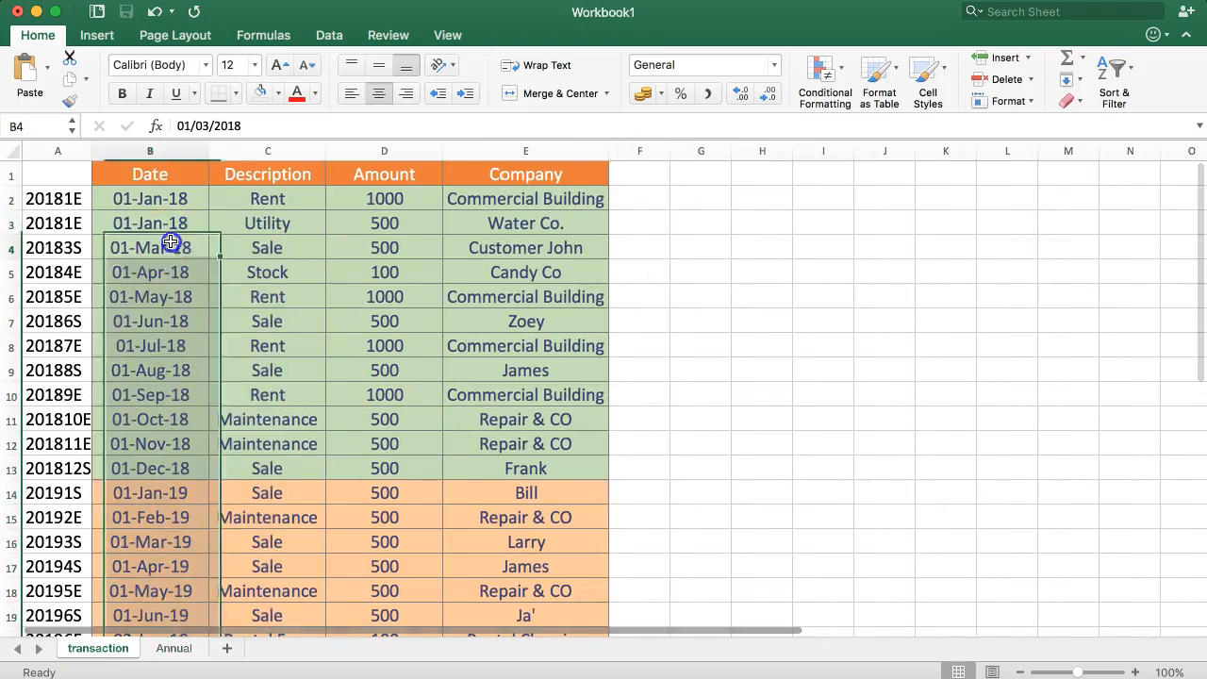
{"action": "left_click_drag", "start_coordinate": [88, 205], "coordinate": [523, 495]}
{"action": "left_click", "coordinate": [238, 561]}
{"action": "left_click_drag", "start_coordinate": [54, 518], "coordinate": [500, 519]}
{"action": "left_click_drag", "start_coordinate": [53, 492], "coordinate": [512, 492]}
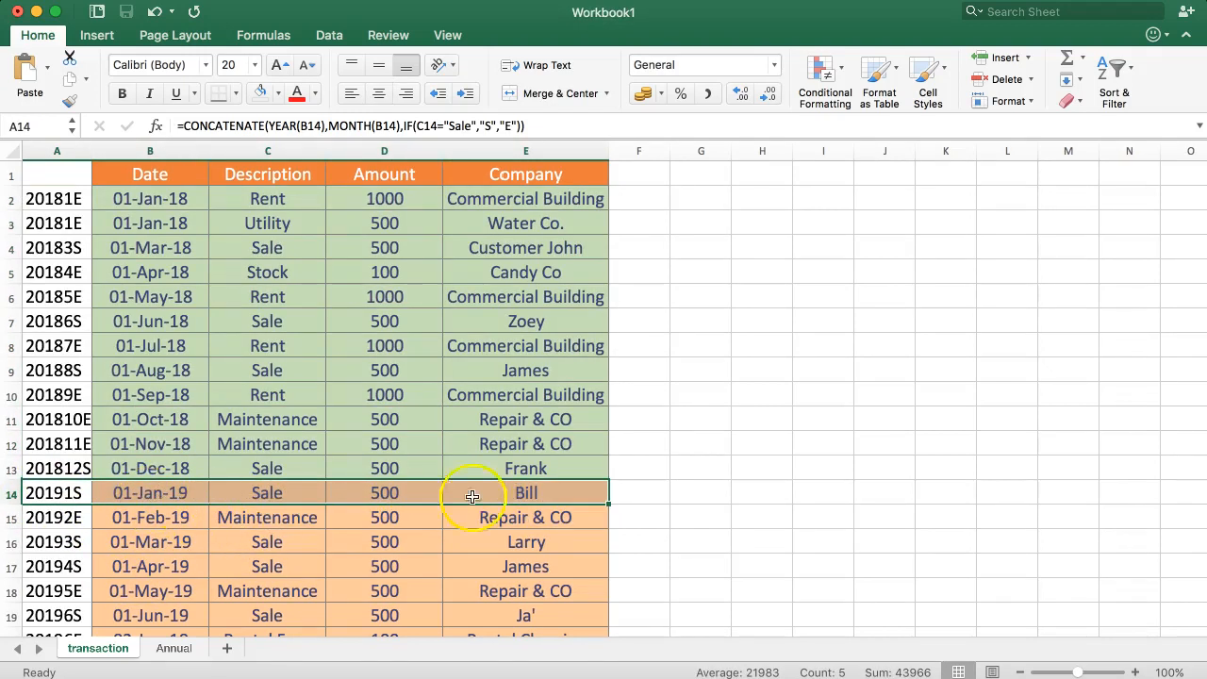
Check the Total Expense cells for January 2019, December 2018, February 2018 and January 2018 on the Annual sheet
{"action": "left_click", "coordinate": [171, 648]}
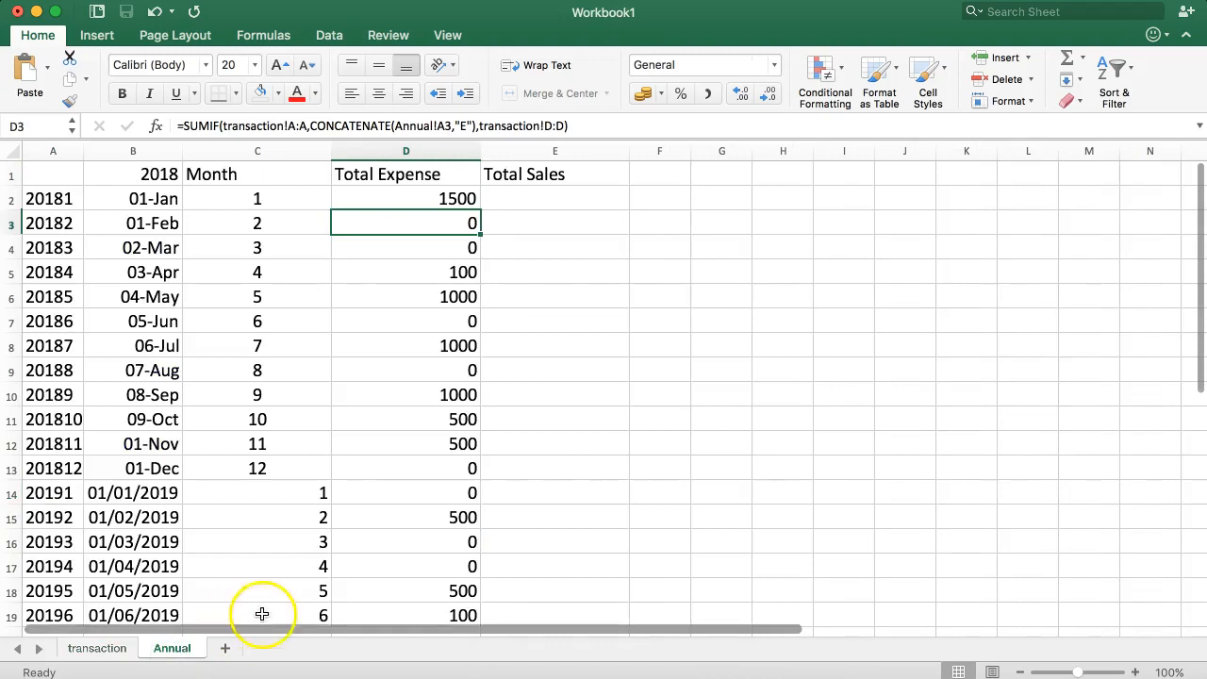
{"action": "left_click", "coordinate": [424, 495]}
{"action": "left_click", "coordinate": [412, 472]}
{"action": "left_click", "coordinate": [423, 224]}
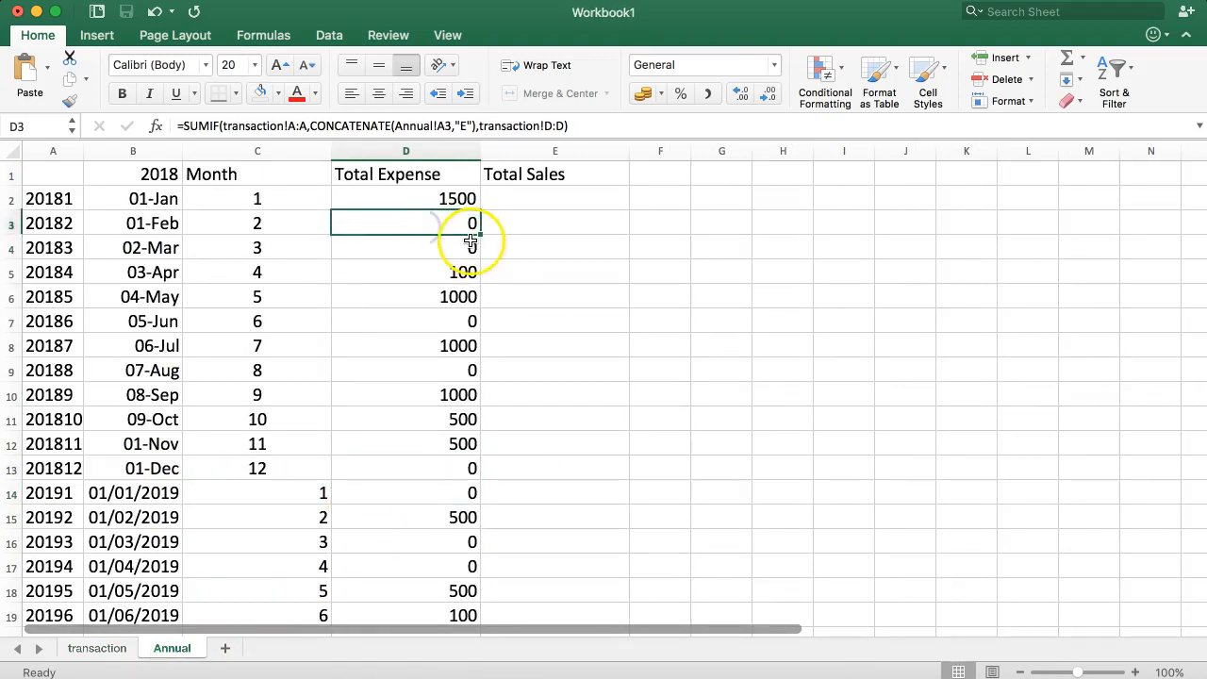
{"action": "left_click", "coordinate": [452, 193]}
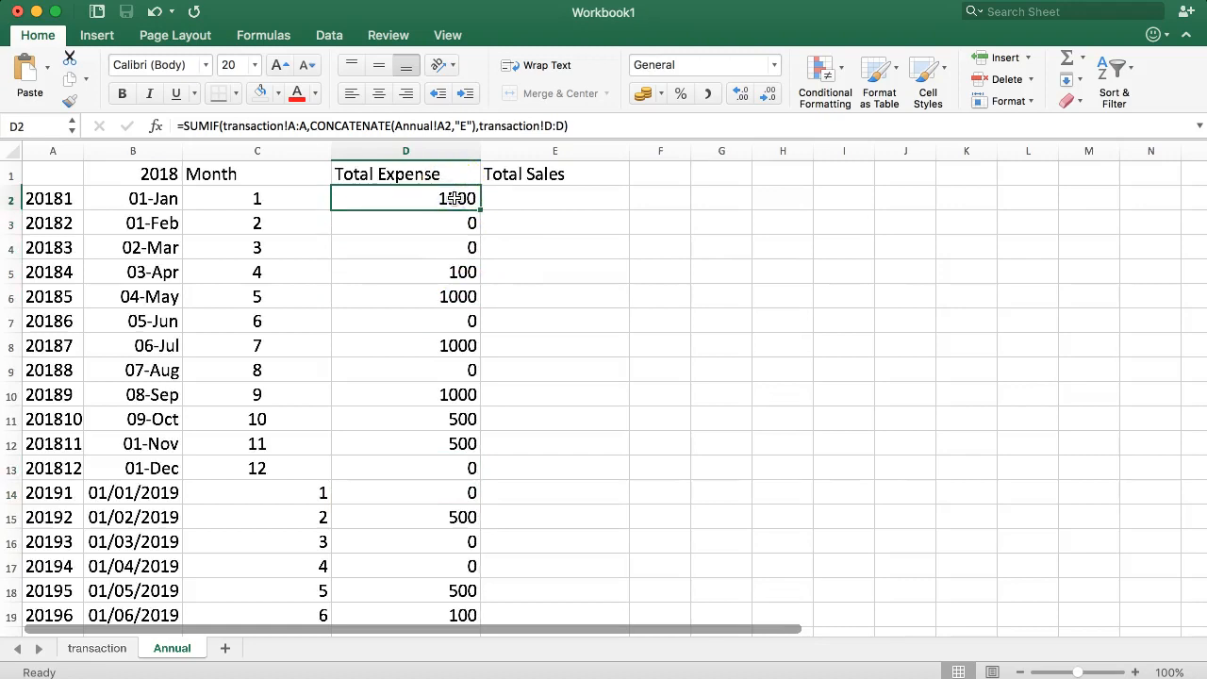
Copy the SUMIF formula text from D2 into Total Sales cell E2 and change its criterion to CONCATENATE(Annual!A2,"S")
{"action": "left_click", "coordinate": [513, 199]}
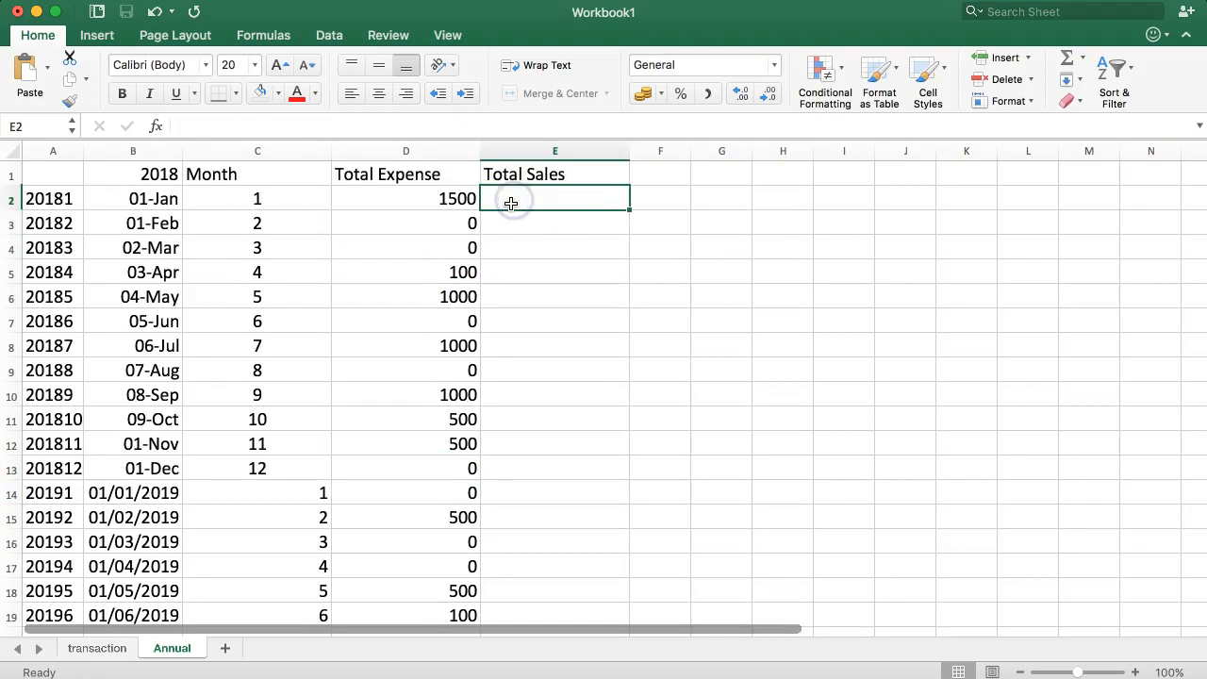
{"action": "left_click", "coordinate": [452, 196]}
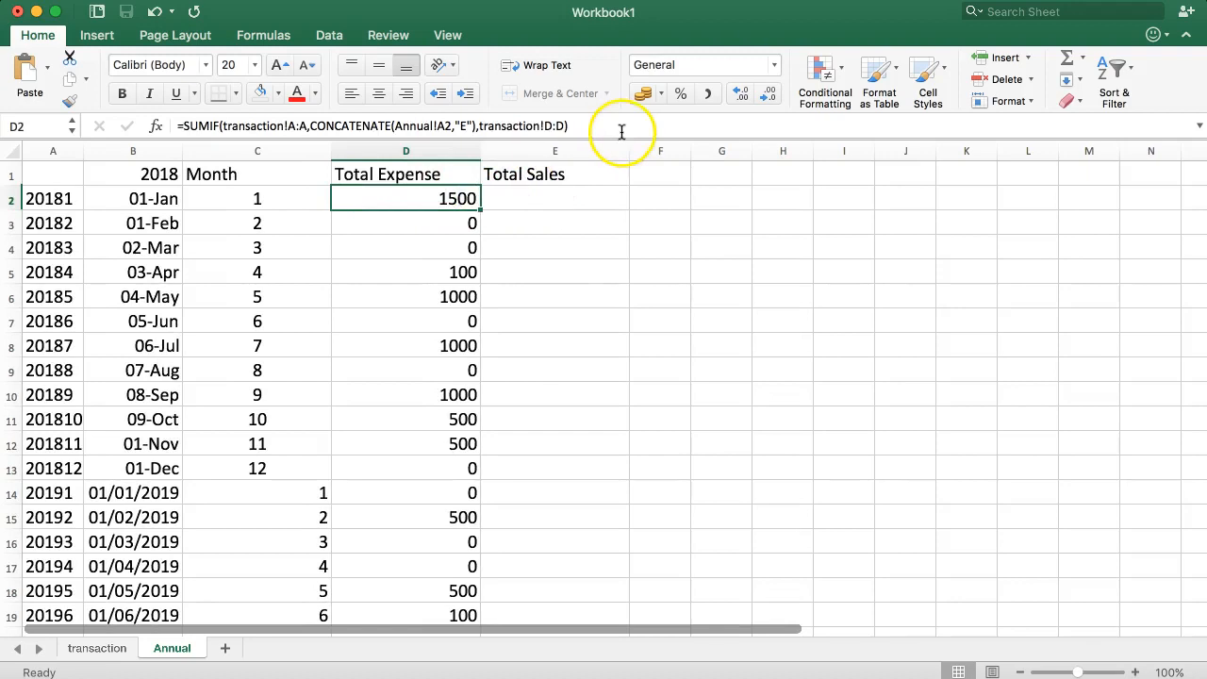
{"action": "left_click_drag", "start_coordinate": [622, 127], "coordinate": [129, 125]}
{"action": "key", "text": "cmd+c"}
{"action": "key", "text": "Escape"}
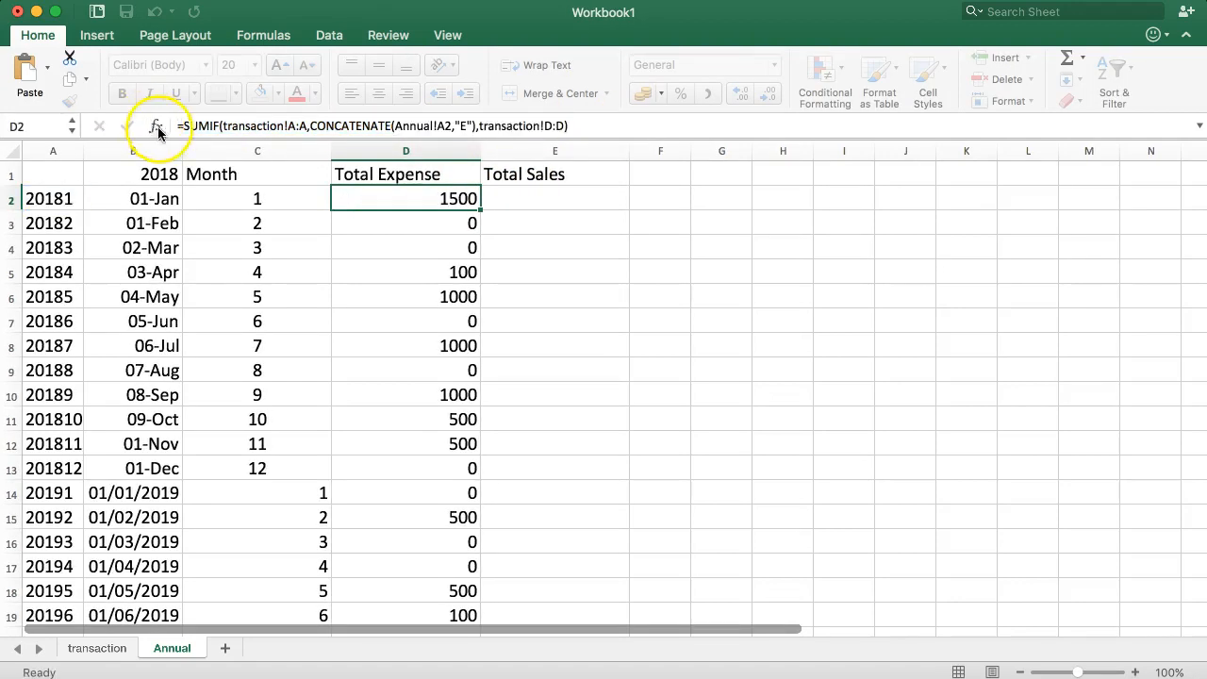
{"action": "left_click", "coordinate": [552, 196]}
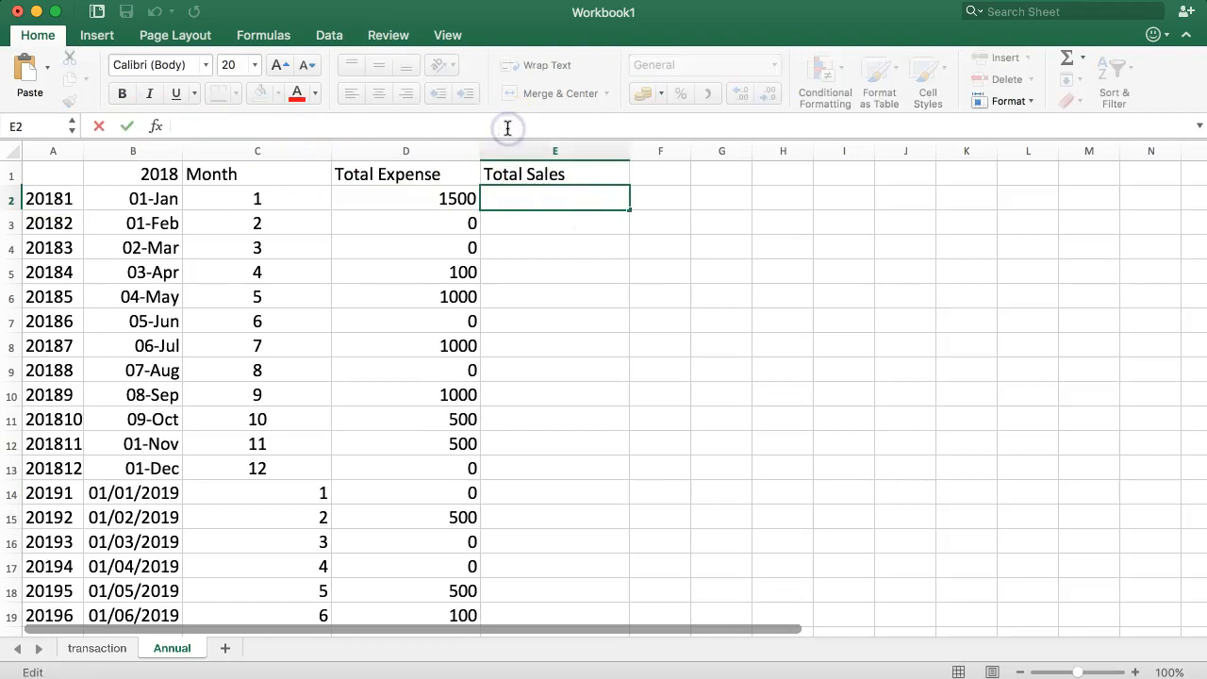
{"action": "left_click", "coordinate": [507, 127]}
{"action": "key", "text": "cmd+v"}
{"action": "double_click", "coordinate": [463, 125]}
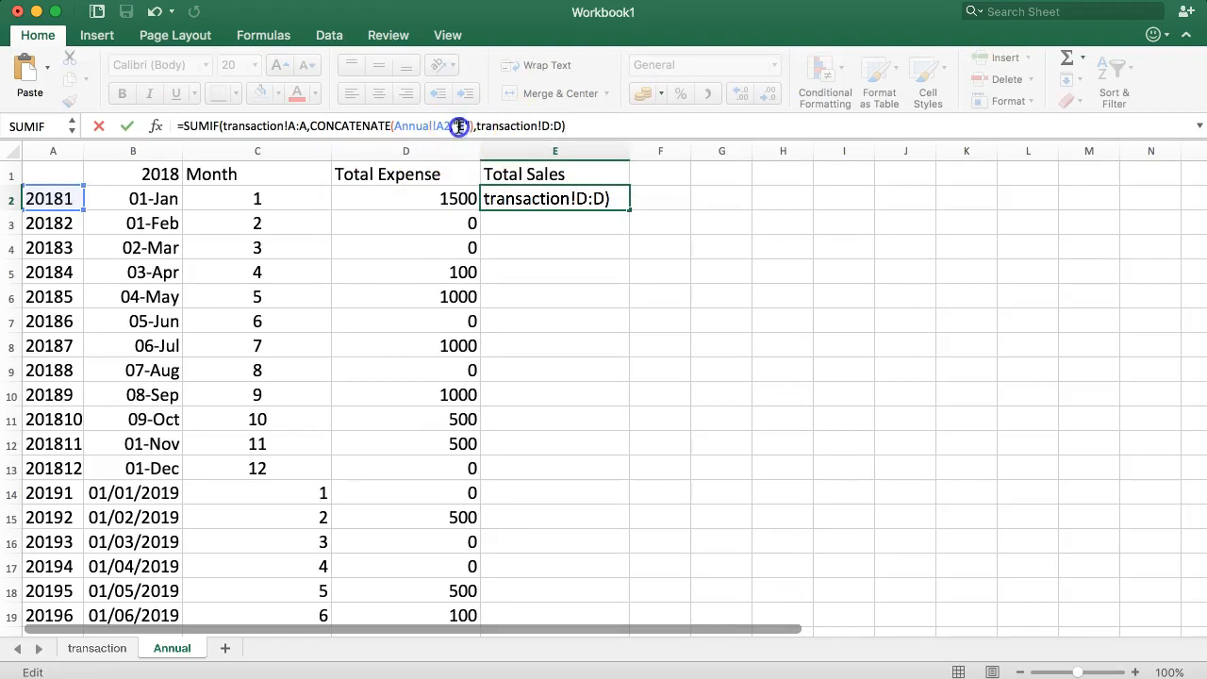
{"action": "type", "text": "S"}
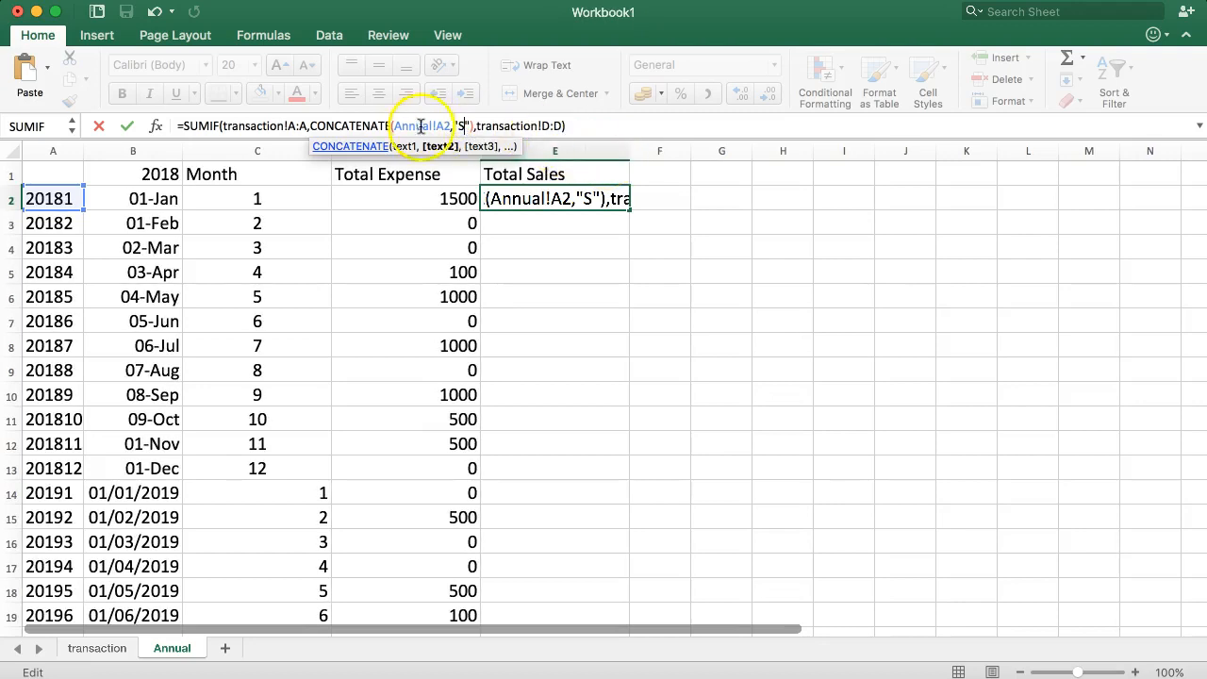
{"action": "key", "text": "Return"}
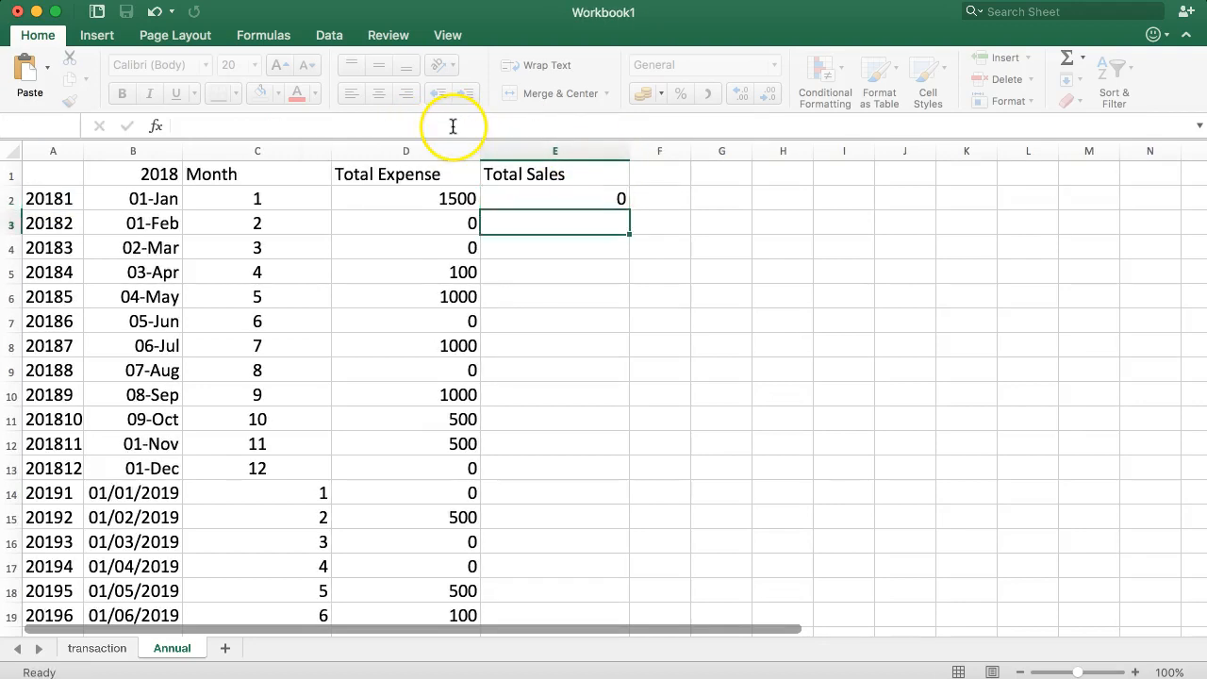
Fill the Total Sales formula from E2 down column E for all months and check the March 2018 row
{"action": "left_click", "coordinate": [547, 205]}
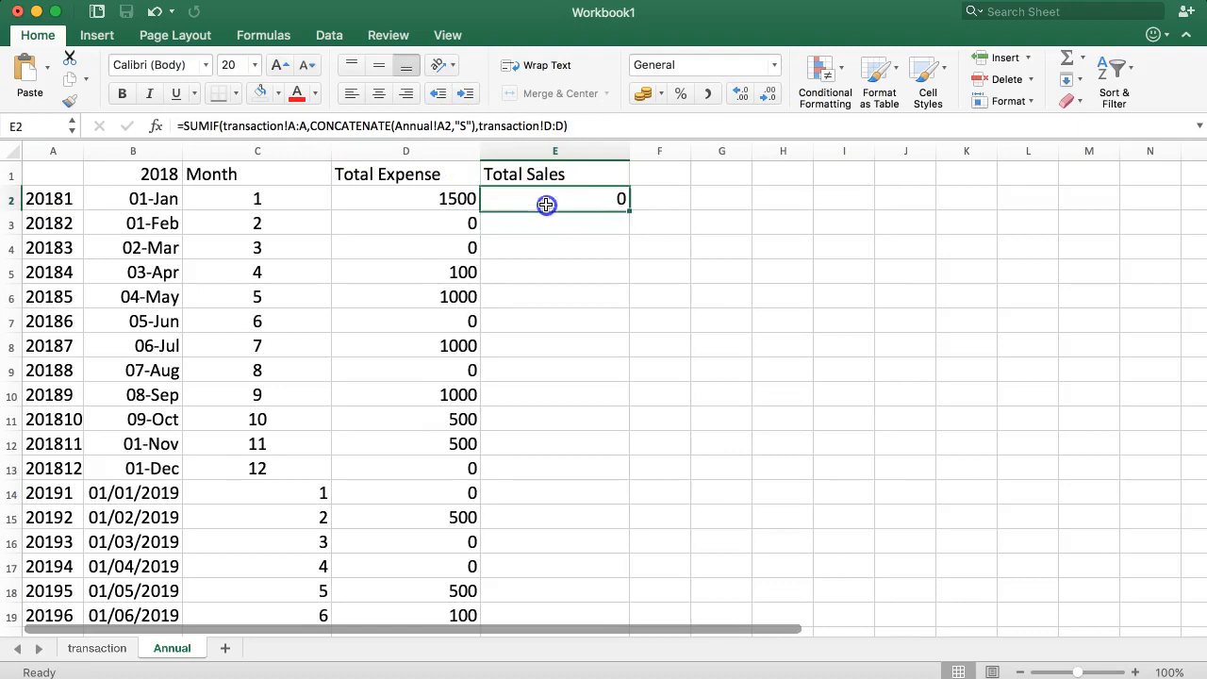
{"action": "double_click", "coordinate": [627, 209]}
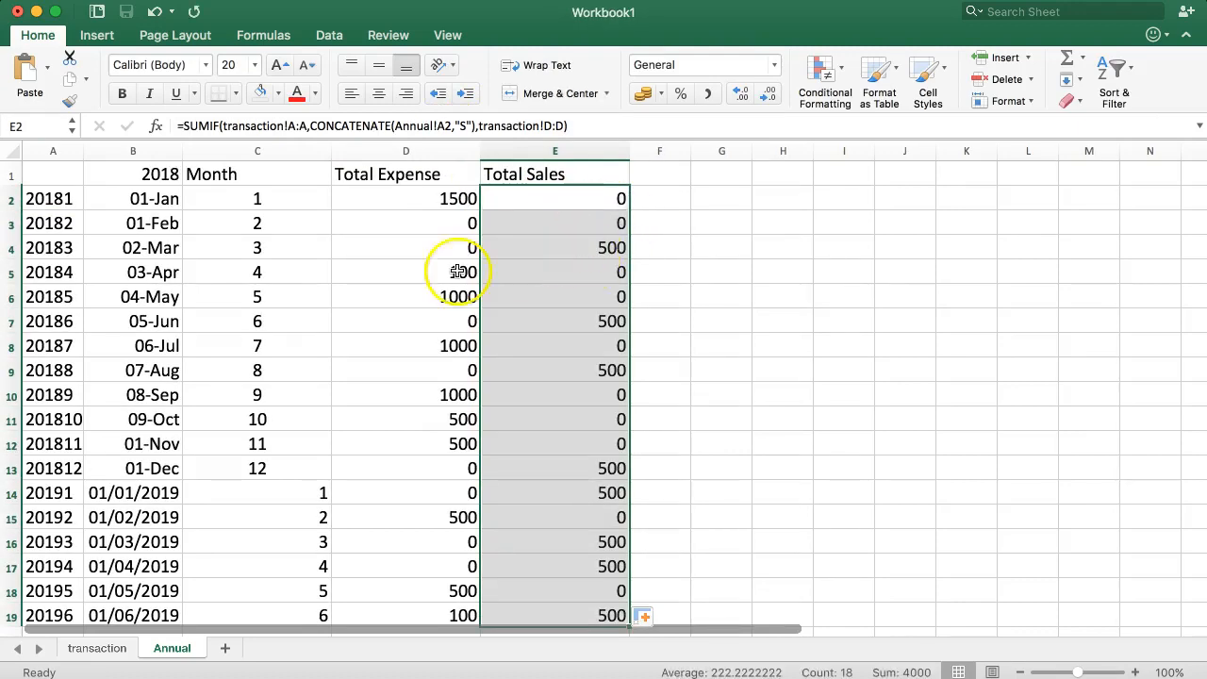
{"action": "left_click", "coordinate": [539, 245]}
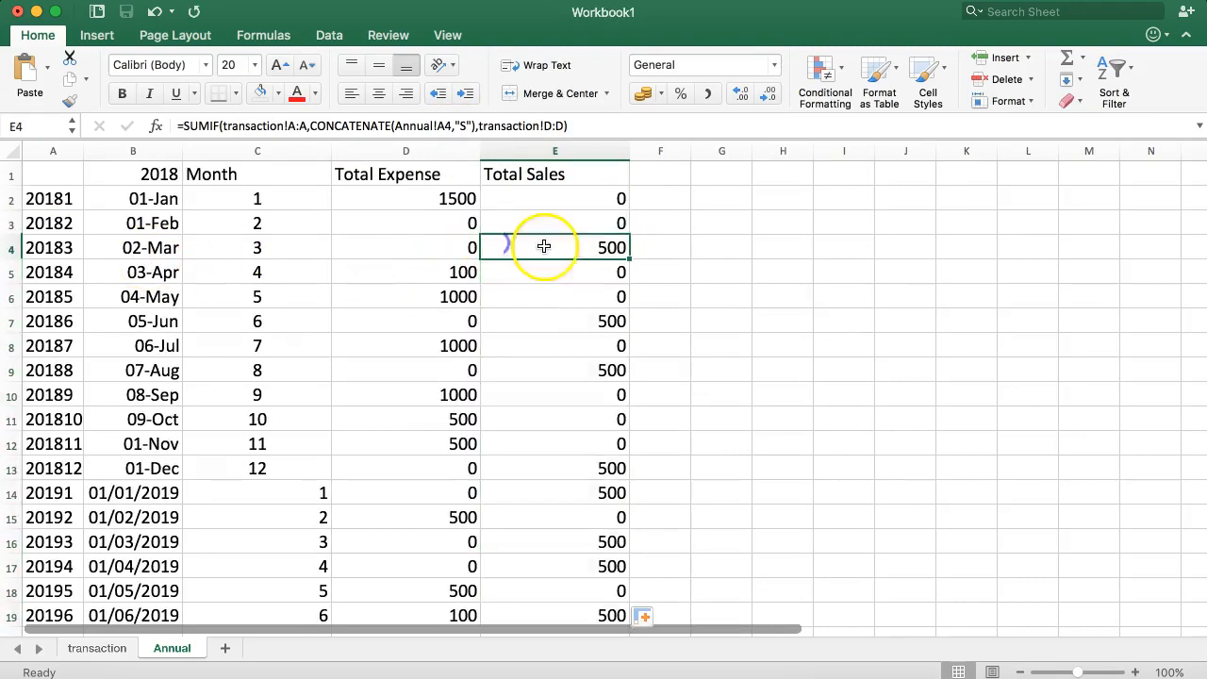
Review the March 2018 sale on the transaction sheet and change the Utility transaction's date in B3 to 01/02/2018
{"action": "left_click", "coordinate": [94, 649]}
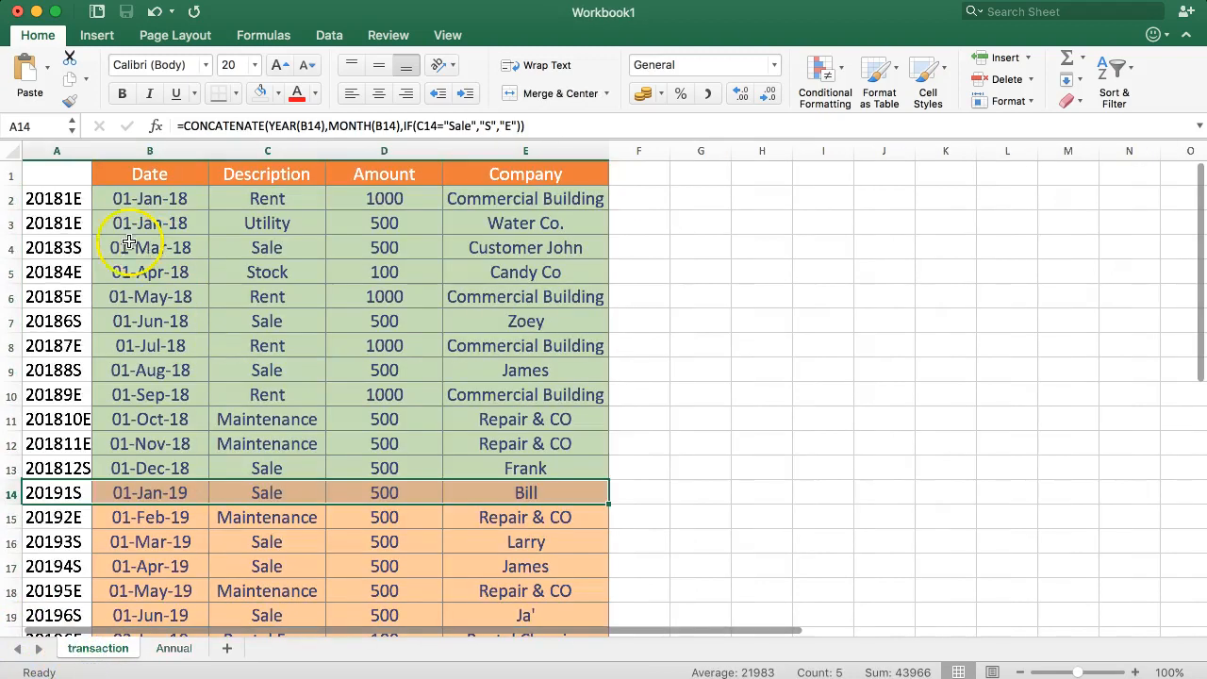
{"action": "left_click_drag", "start_coordinate": [128, 247], "coordinate": [462, 248]}
{"action": "left_click_drag", "start_coordinate": [156, 223], "coordinate": [468, 230]}
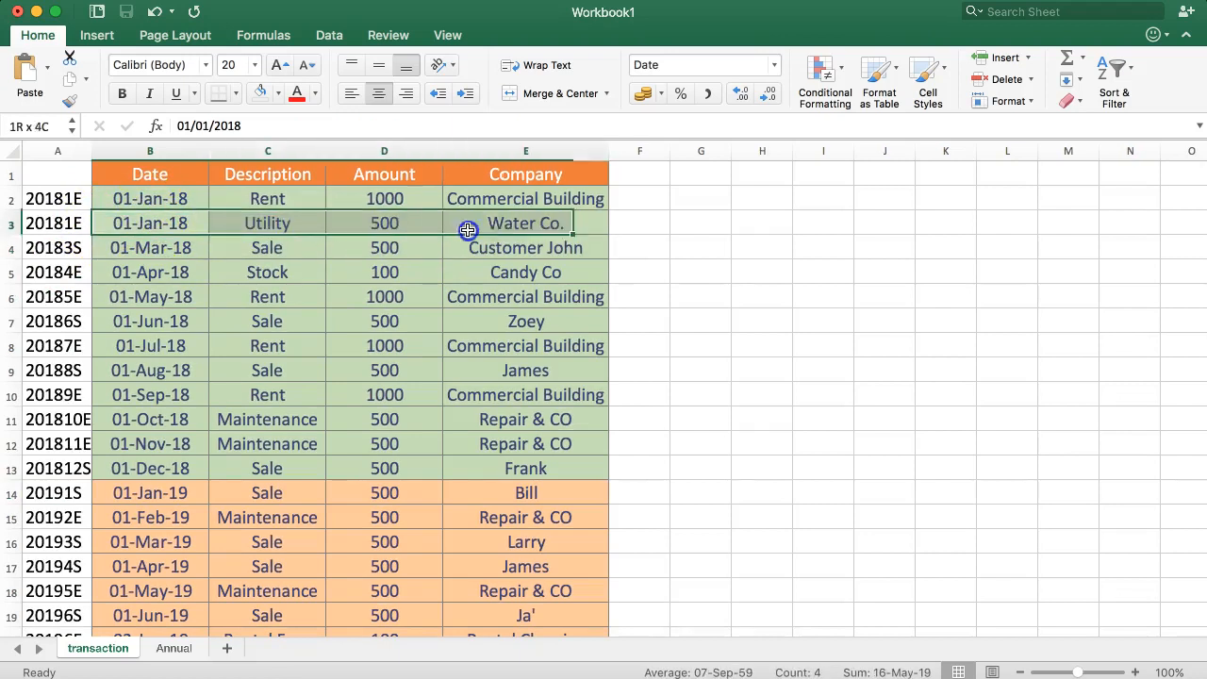
{"action": "left_click", "coordinate": [208, 125]}
{"action": "key", "text": "BackSpace"}
{"action": "type", "text": "2"}
{"action": "key", "text": "Tab"}
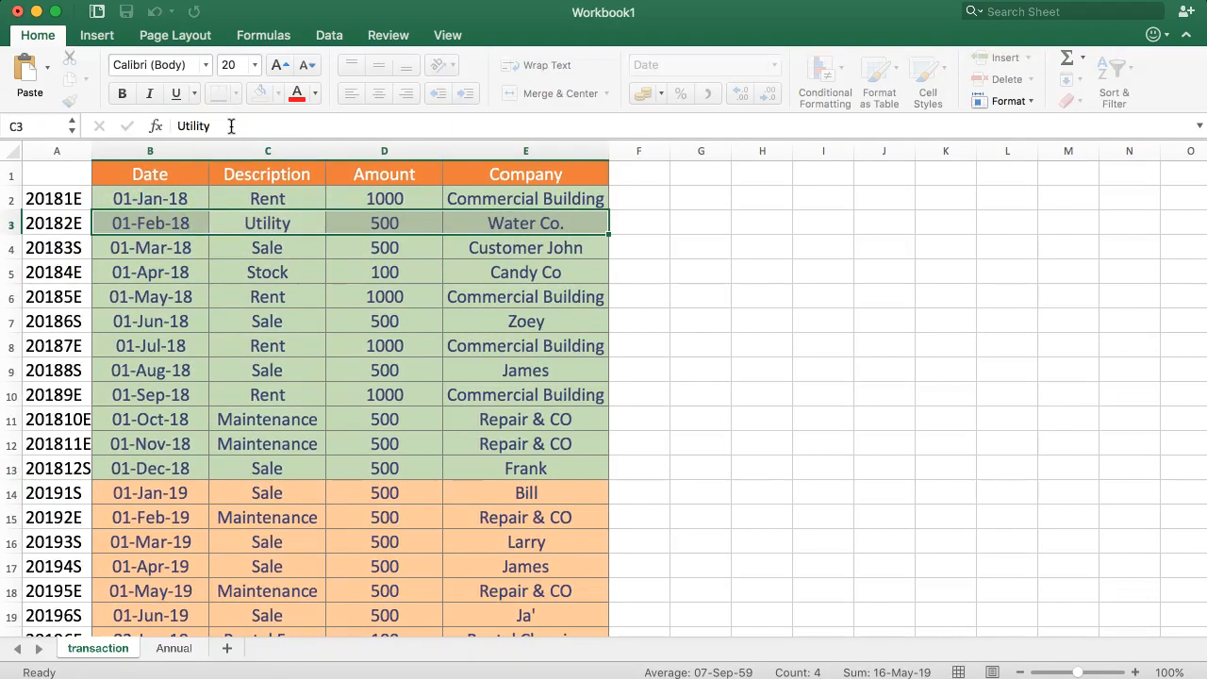
Compare the Utility amount in D3 with the February 2018 Total Expense on the Annual sheet
{"action": "left_click", "coordinate": [386, 224]}
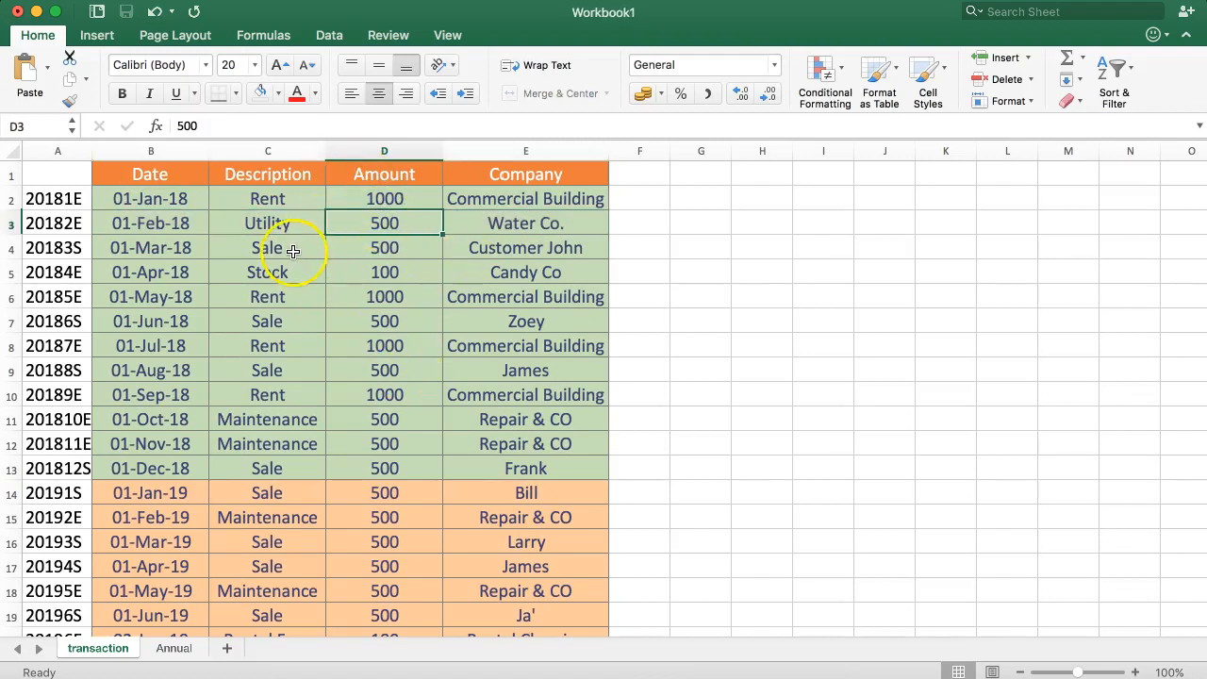
{"action": "left_click", "coordinate": [176, 648]}
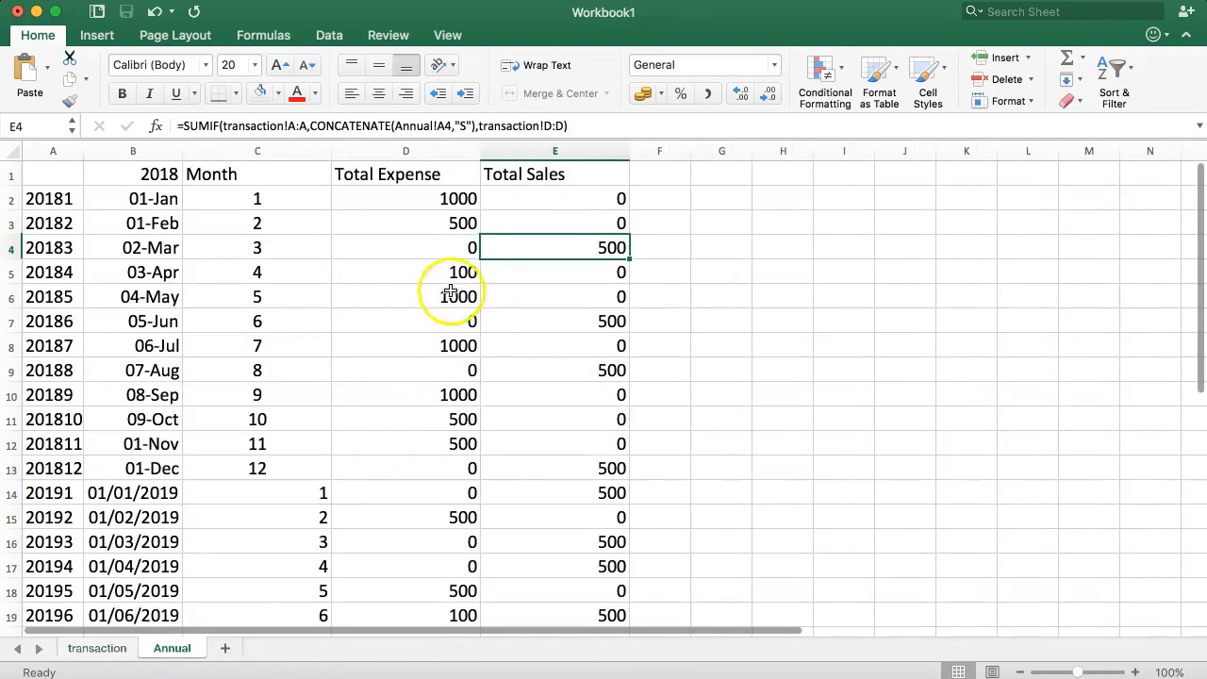
{"action": "left_click", "coordinate": [412, 225]}
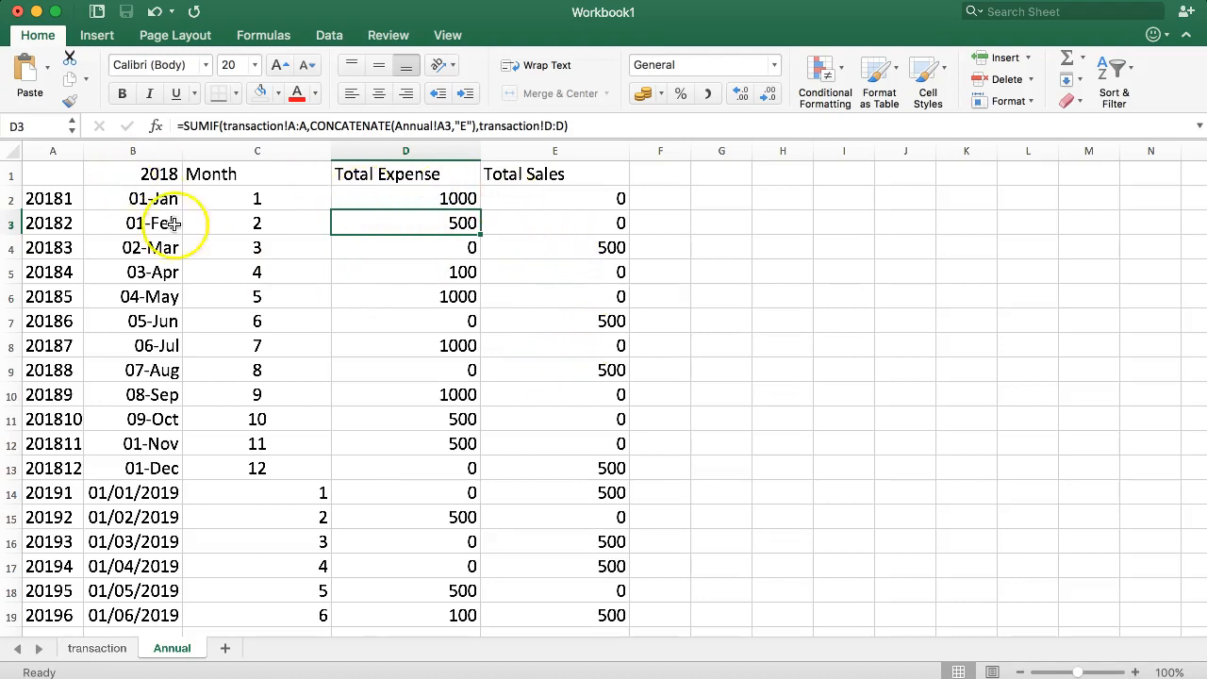
Format the Annual sheet's header row A1:E1 with a gold fill and white, centered text
{"action": "left_click_drag", "start_coordinate": [24, 172], "coordinate": [594, 176]}
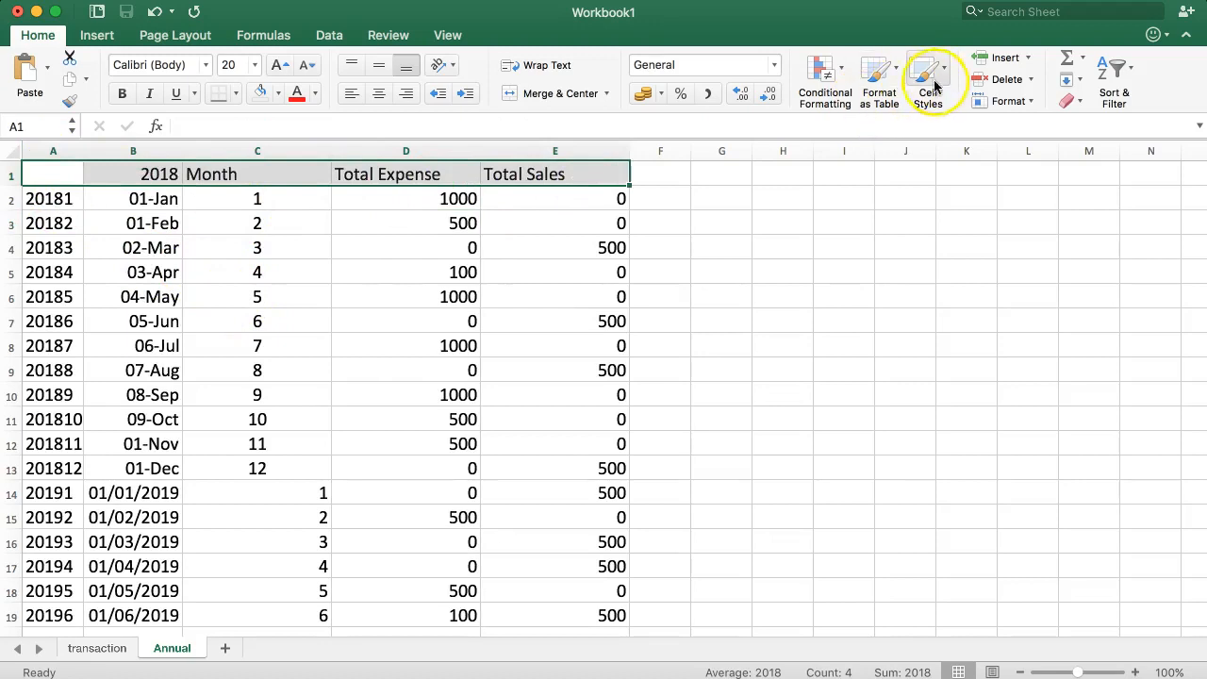
{"action": "left_click", "coordinate": [279, 94]}
{"action": "left_click", "coordinate": [295, 303]}
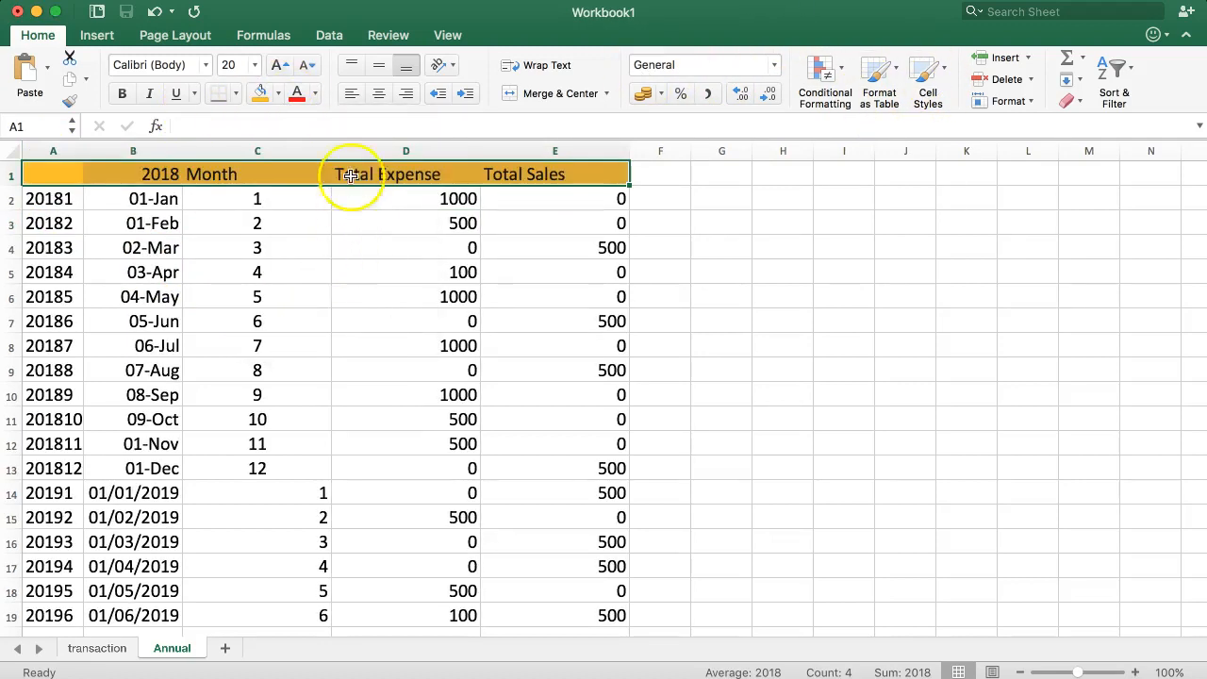
{"action": "left_click", "coordinate": [316, 95]}
{"action": "left_click", "coordinate": [304, 174]}
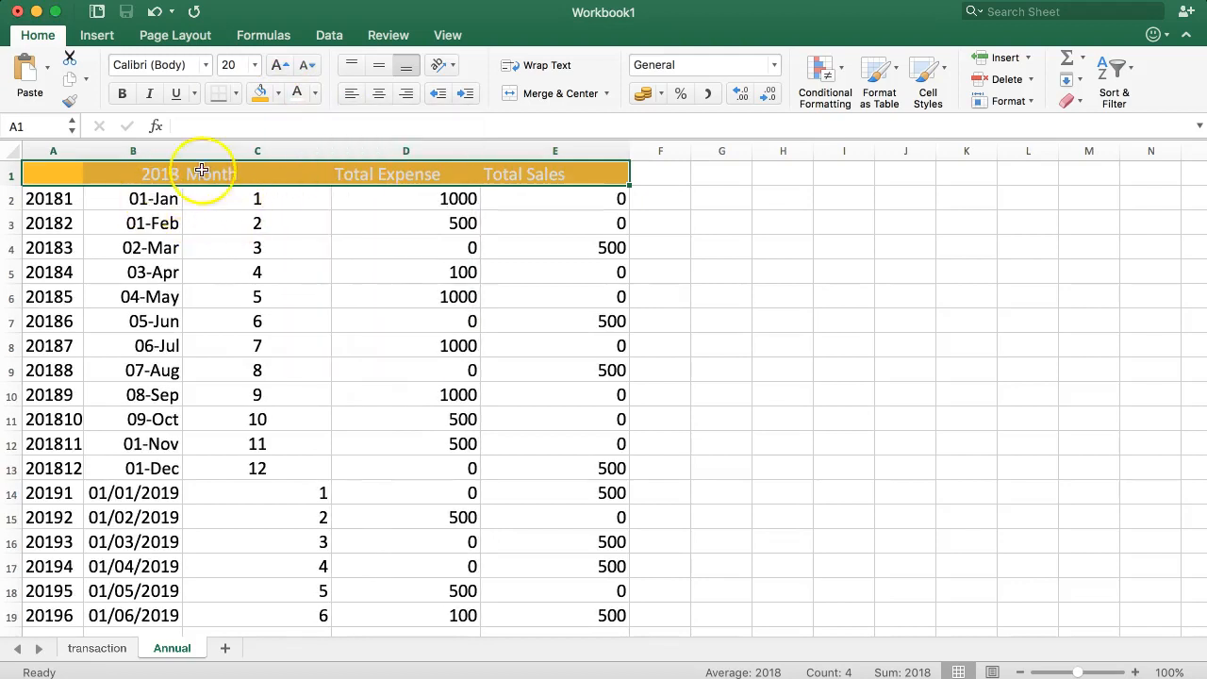
{"action": "left_click", "coordinate": [378, 94]}
Apply all borders to the data range A2:E19 on the Annual sheet
{"action": "left_click", "coordinate": [98, 267]}
{"action": "left_click", "coordinate": [73, 205]}
{"action": "left_click_drag", "start_coordinate": [74, 206], "coordinate": [510, 373]}
{"action": "left_click", "coordinate": [540, 420]}
{"action": "left_click_drag", "start_coordinate": [556, 322], "coordinate": [45, 197]}
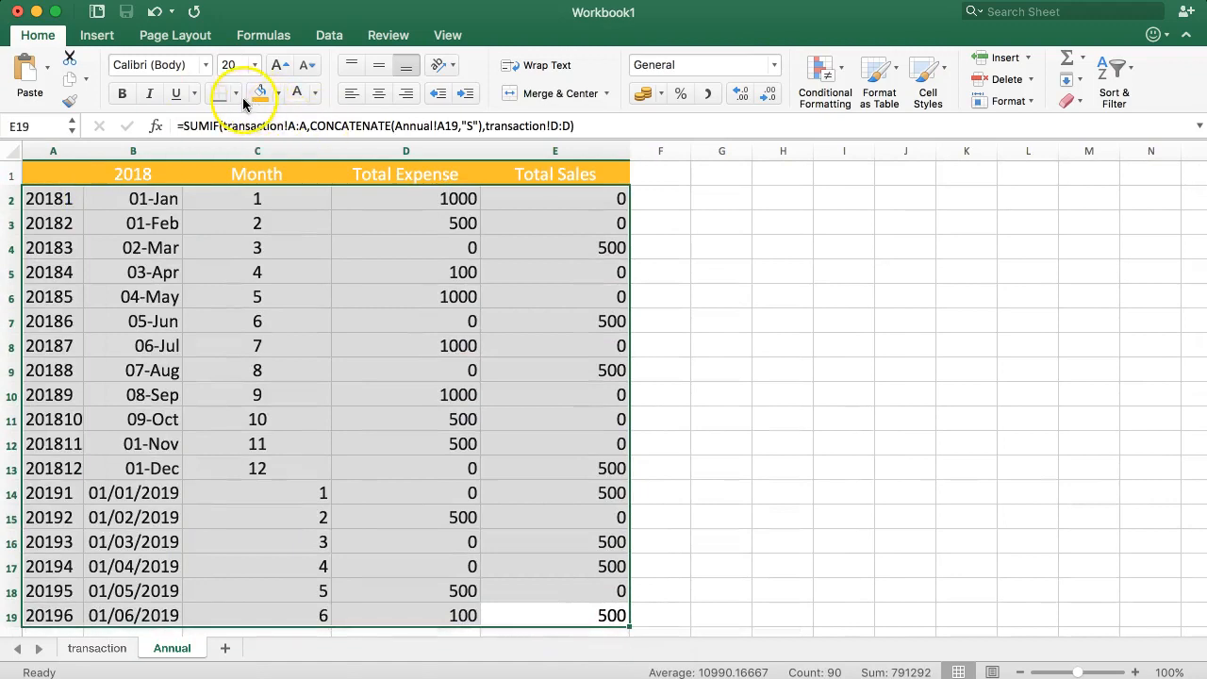
{"action": "left_click", "coordinate": [236, 92]}
{"action": "left_click", "coordinate": [263, 267]}
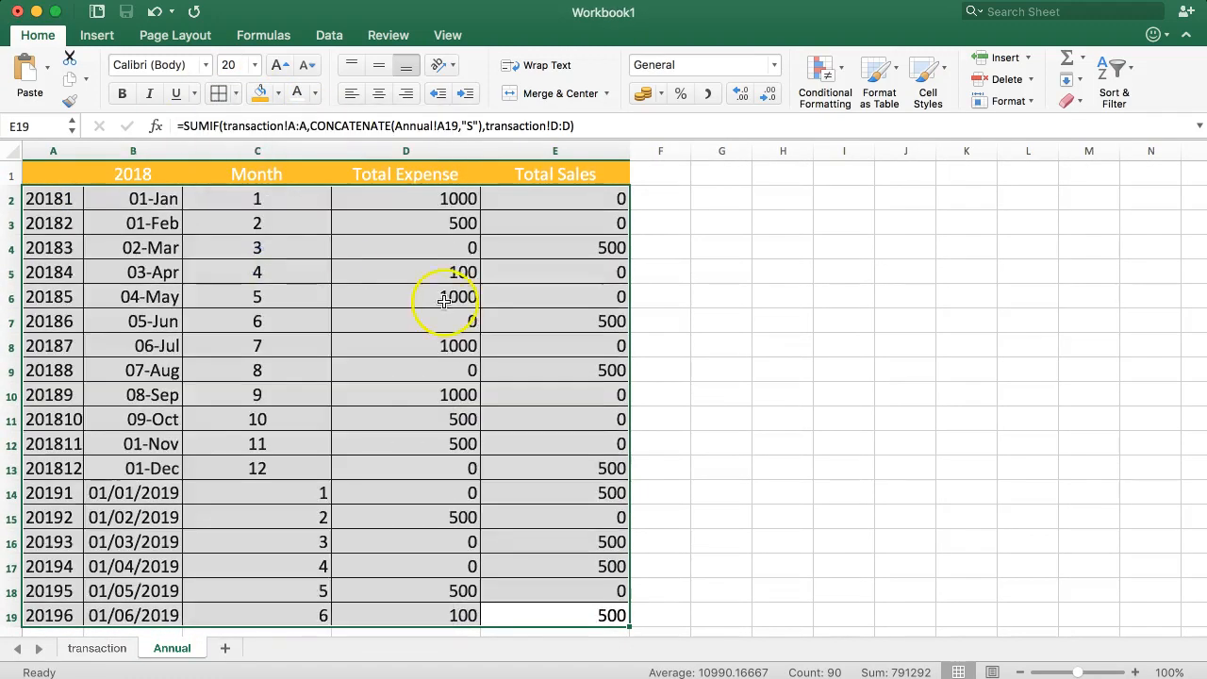
{"action": "left_click", "coordinate": [444, 300]}
Add a thick bottom border to the December 2018 row, A13:E13, to separate the two years
{"action": "left_click_drag", "start_coordinate": [45, 468], "coordinate": [514, 468]}
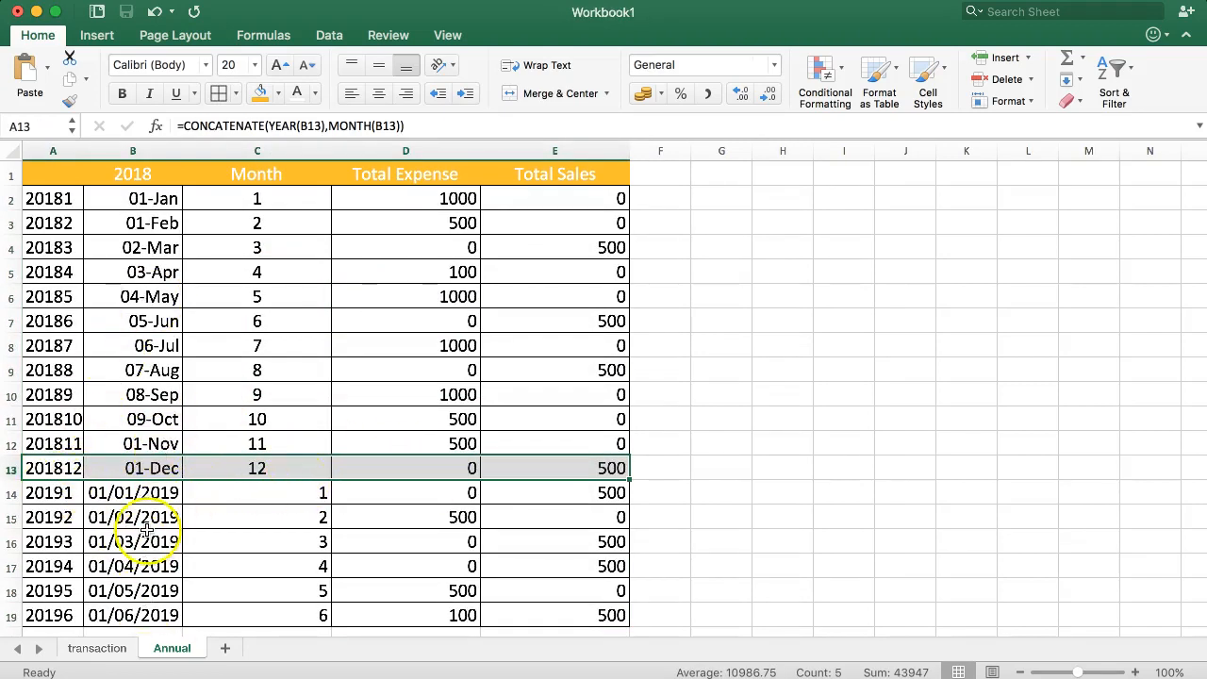
{"action": "left_click", "coordinate": [113, 467]}
{"action": "left_click_drag", "start_coordinate": [54, 468], "coordinate": [527, 474]}
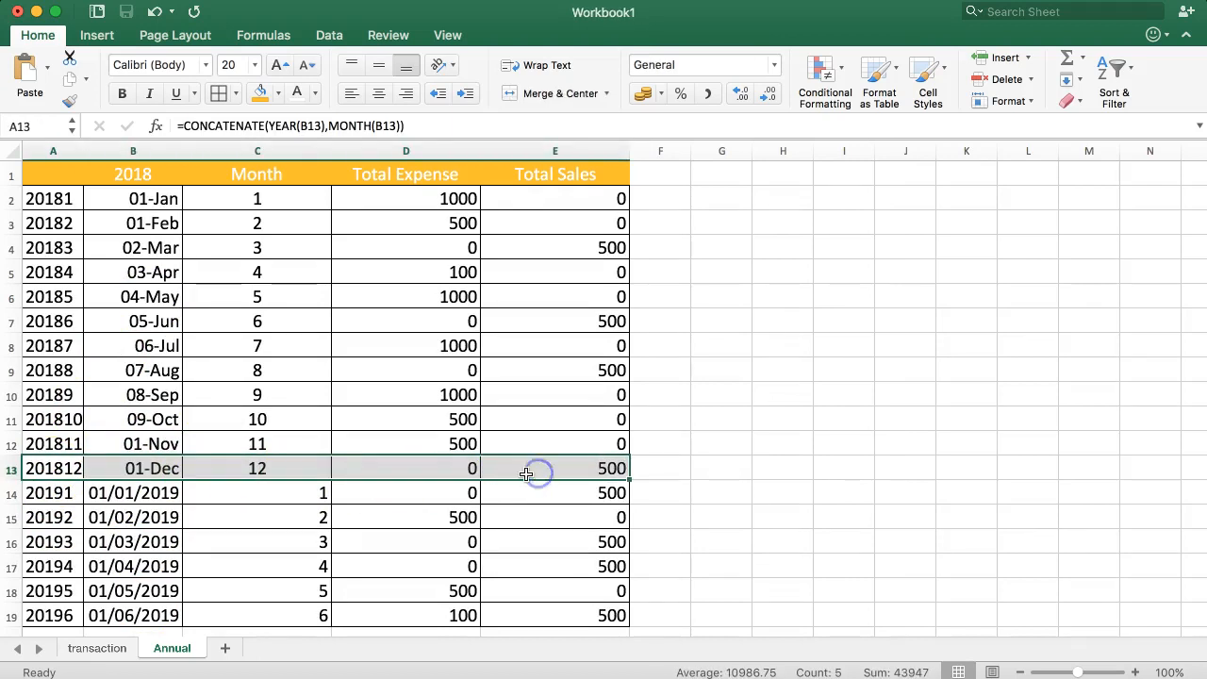
{"action": "left_click", "coordinate": [236, 93]}
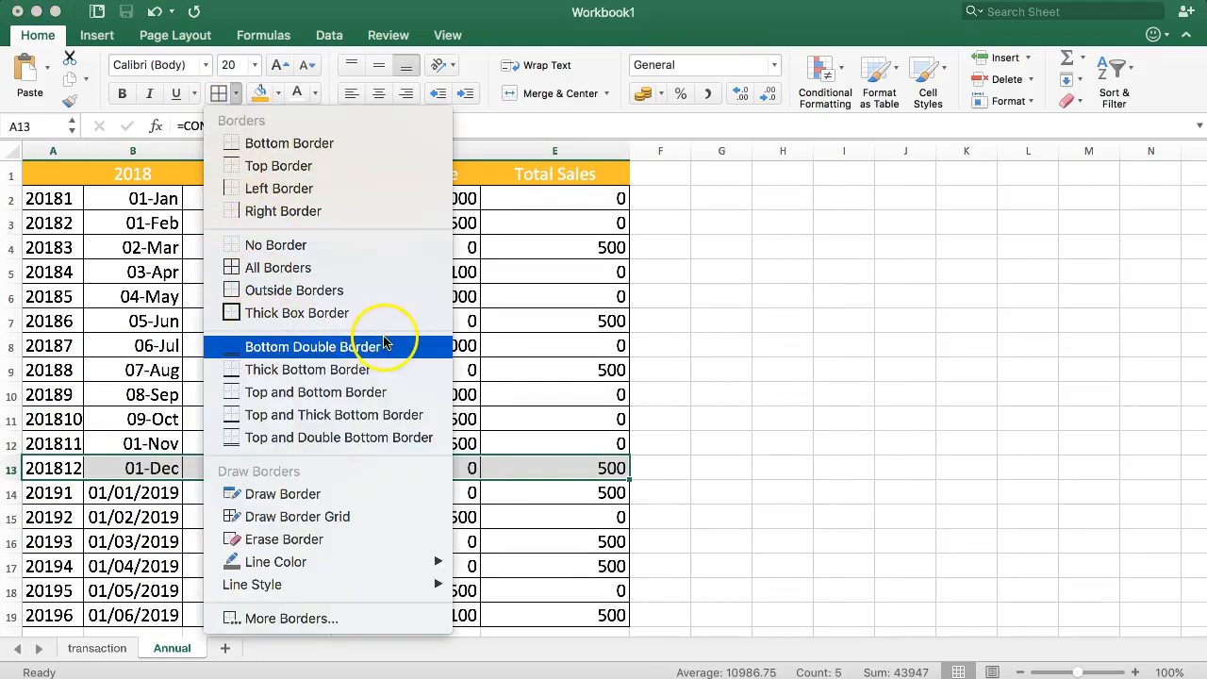
{"action": "left_click", "coordinate": [350, 368]}
{"action": "left_click", "coordinate": [494, 437]}
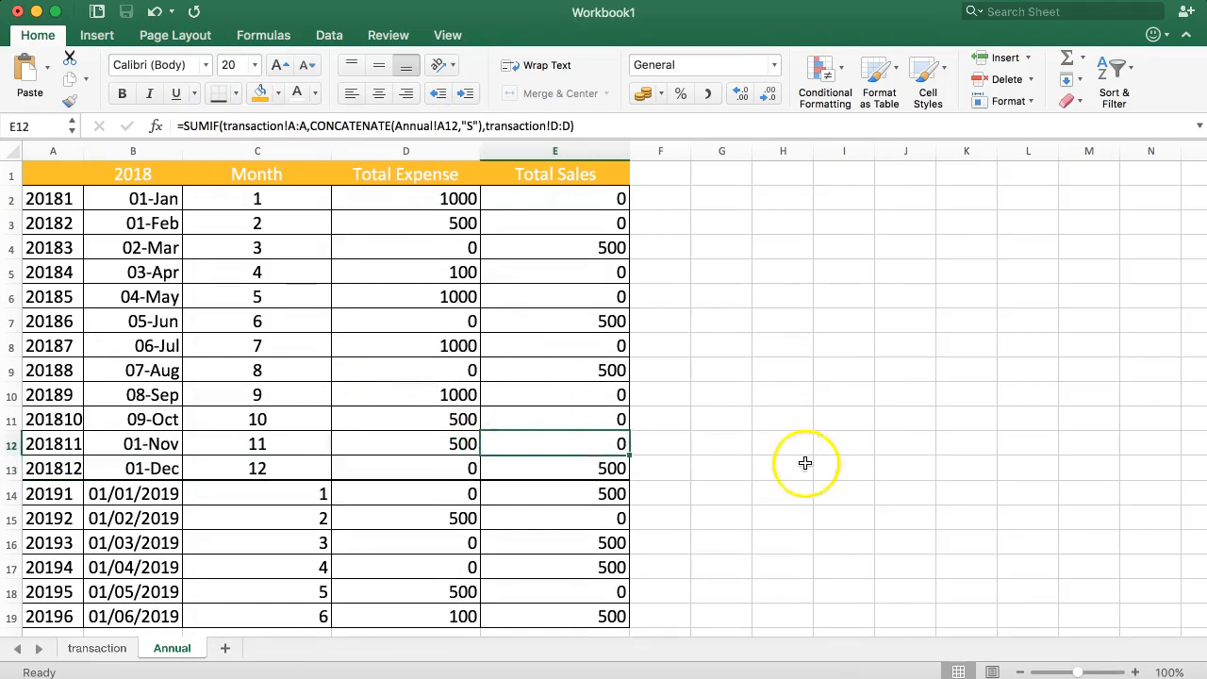
{"action": "left_click", "coordinate": [805, 463]}
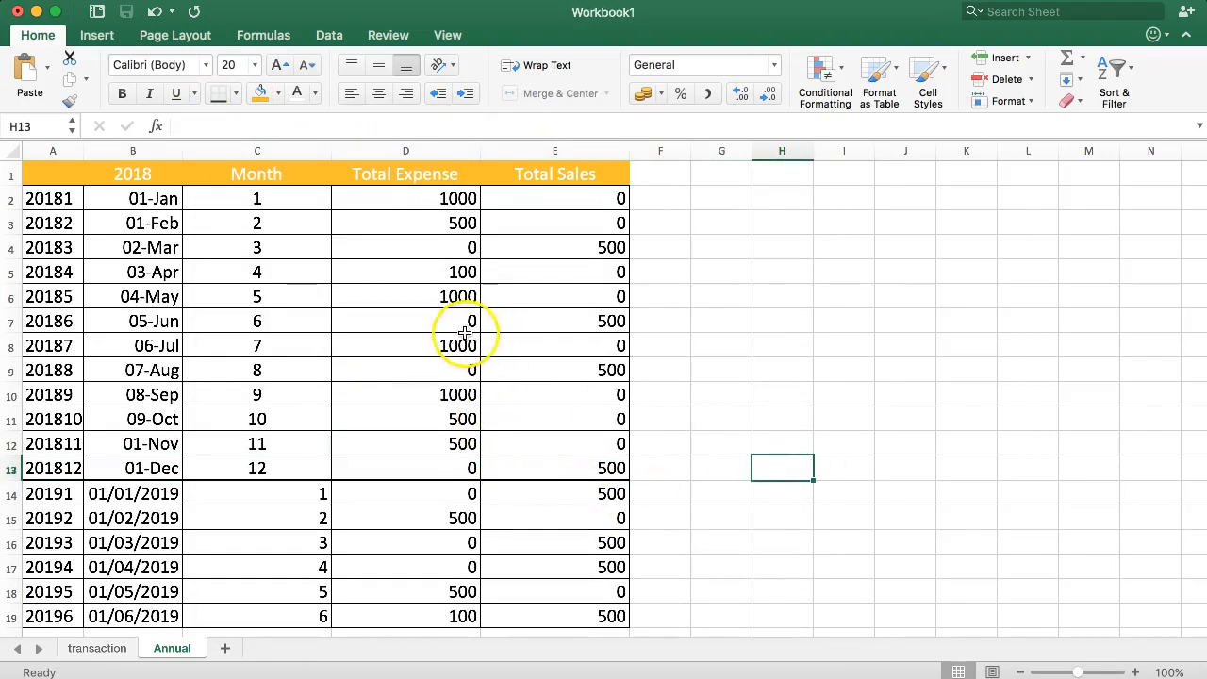
Examine the SUMIF formulas in Total Expense cell D2 and Total Sales cell E2 without changing them
{"action": "double_click", "coordinate": [404, 198]}
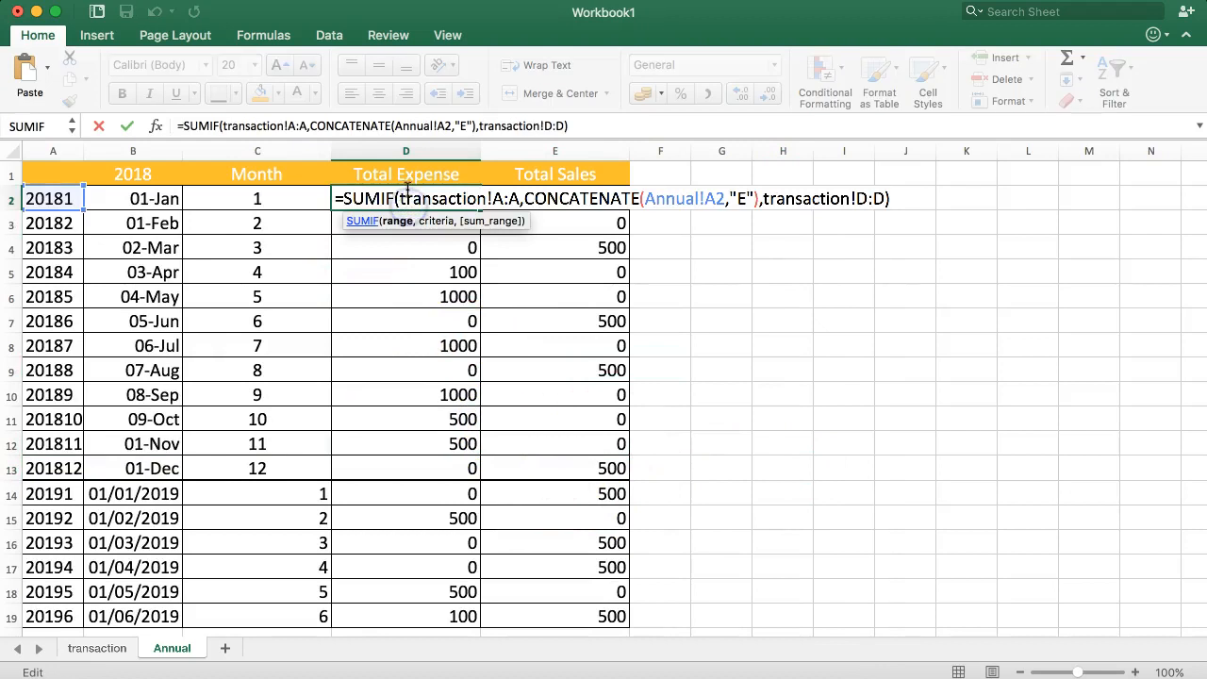
{"action": "key", "text": "Escape"}
{"action": "double_click", "coordinate": [538, 198]}
{"action": "key", "text": "Escape"}
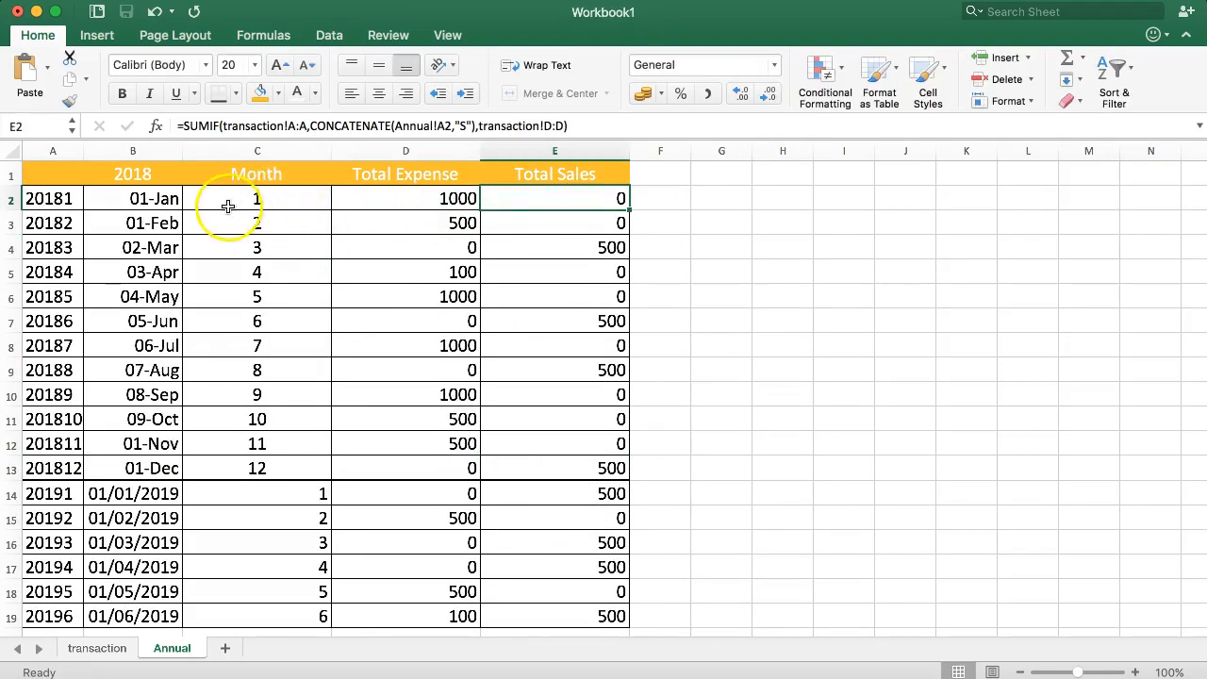
Delete the date column B, headed 2018, from the Annual sheet
{"action": "left_click", "coordinate": [127, 170]}
{"action": "left_click", "coordinate": [138, 199]}
{"action": "left_click", "coordinate": [135, 173]}
{"action": "left_click_drag", "start_coordinate": [144, 242], "coordinate": [131, 175]}
{"action": "left_click", "coordinate": [133, 151]}
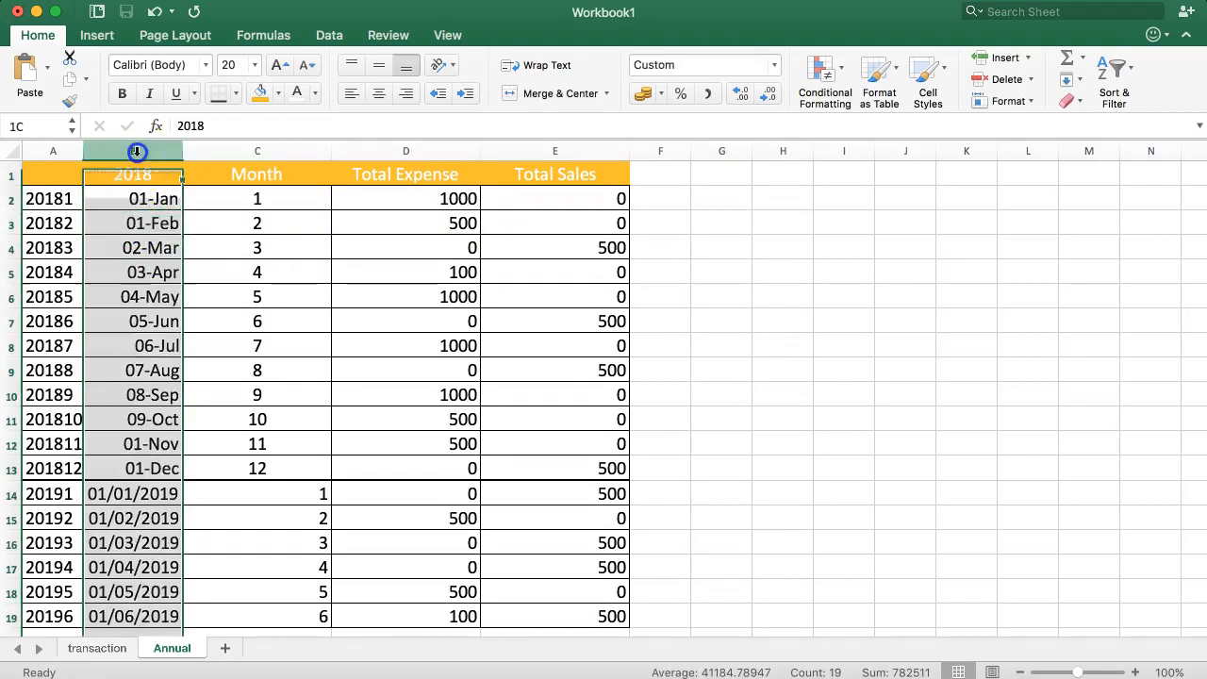
{"action": "right_click", "coordinate": [133, 151]}
{"action": "left_click", "coordinate": [180, 263]}
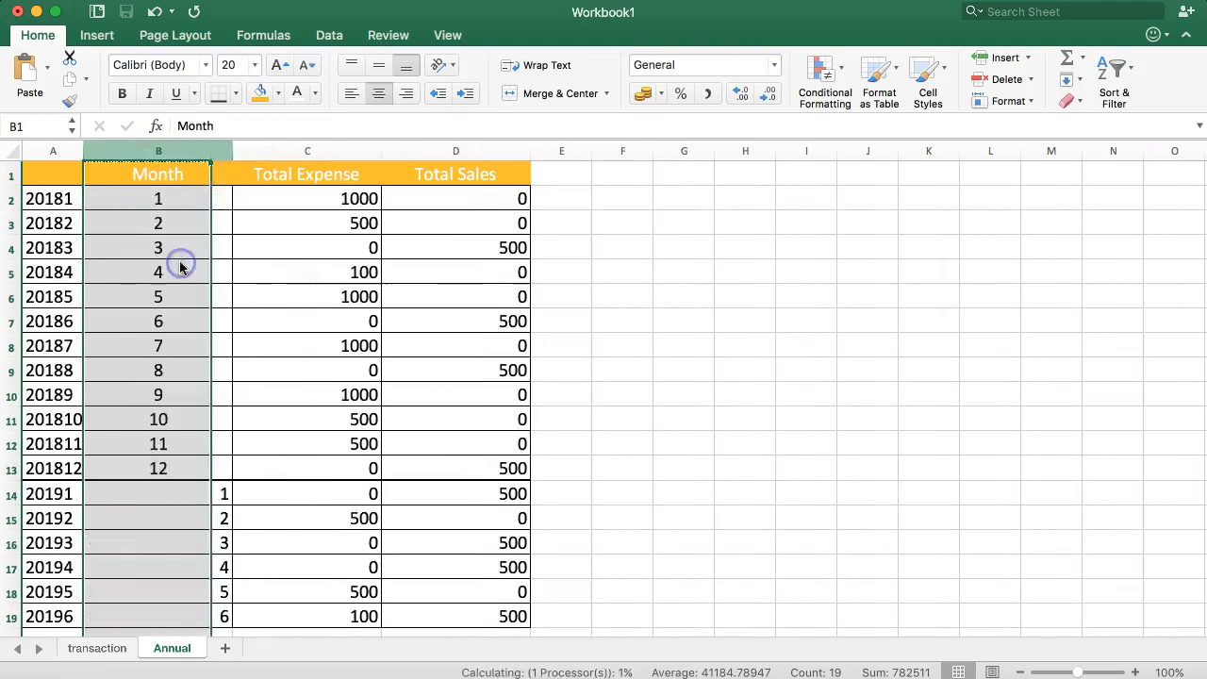
Undo the deletion of the date column B and inspect the formulas in Month cell C2 and key cell A2
{"action": "key", "text": "super+z"}
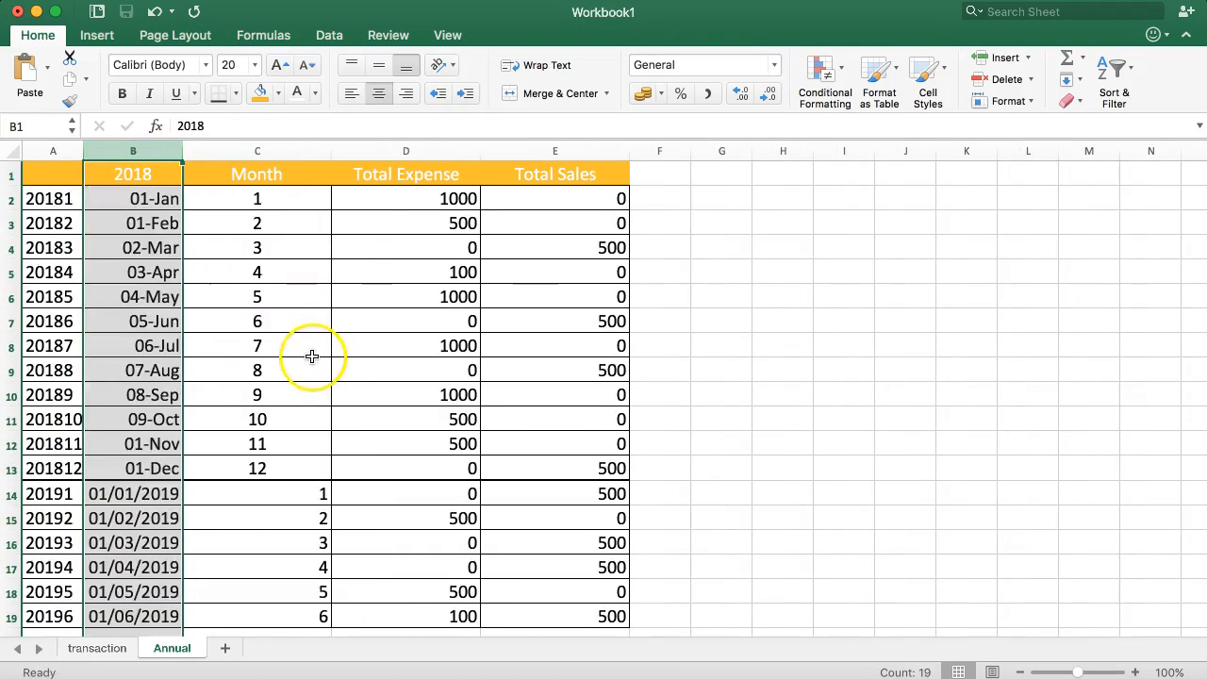
{"action": "left_click", "coordinate": [267, 319]}
{"action": "left_click", "coordinate": [253, 201]}
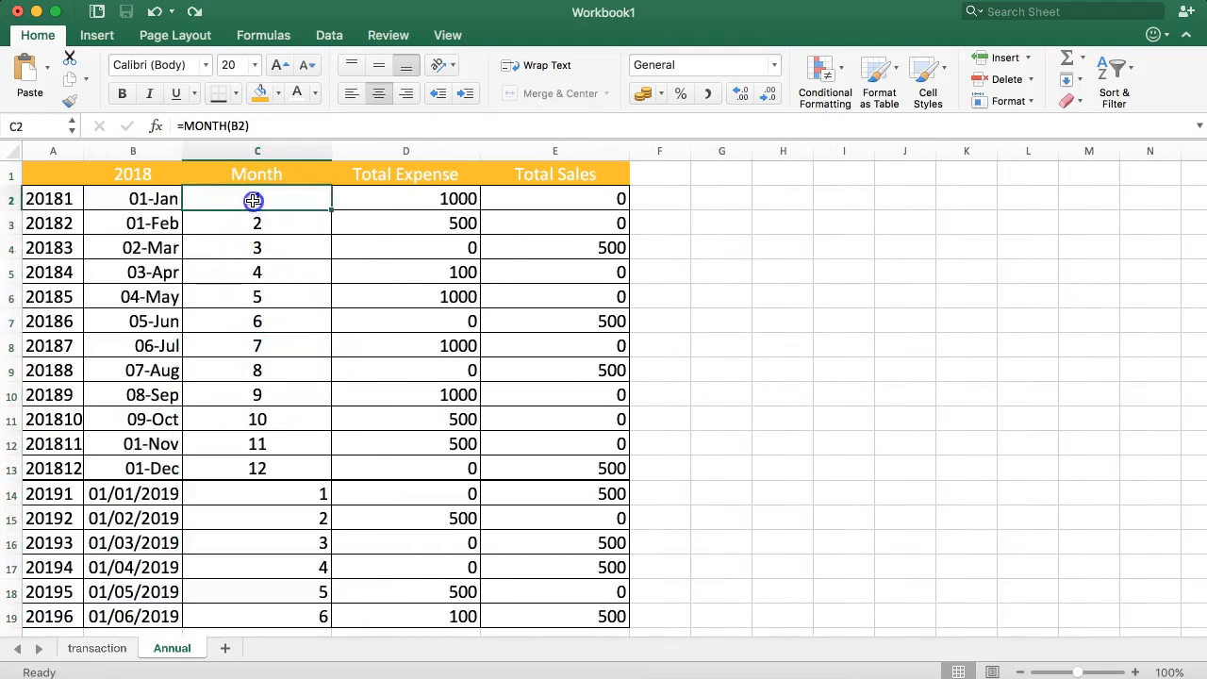
{"action": "double_click", "coordinate": [253, 200]}
{"action": "double_click", "coordinate": [51, 196]}
{"action": "key", "text": "Escape"}
{"action": "left_click", "coordinate": [134, 197]}
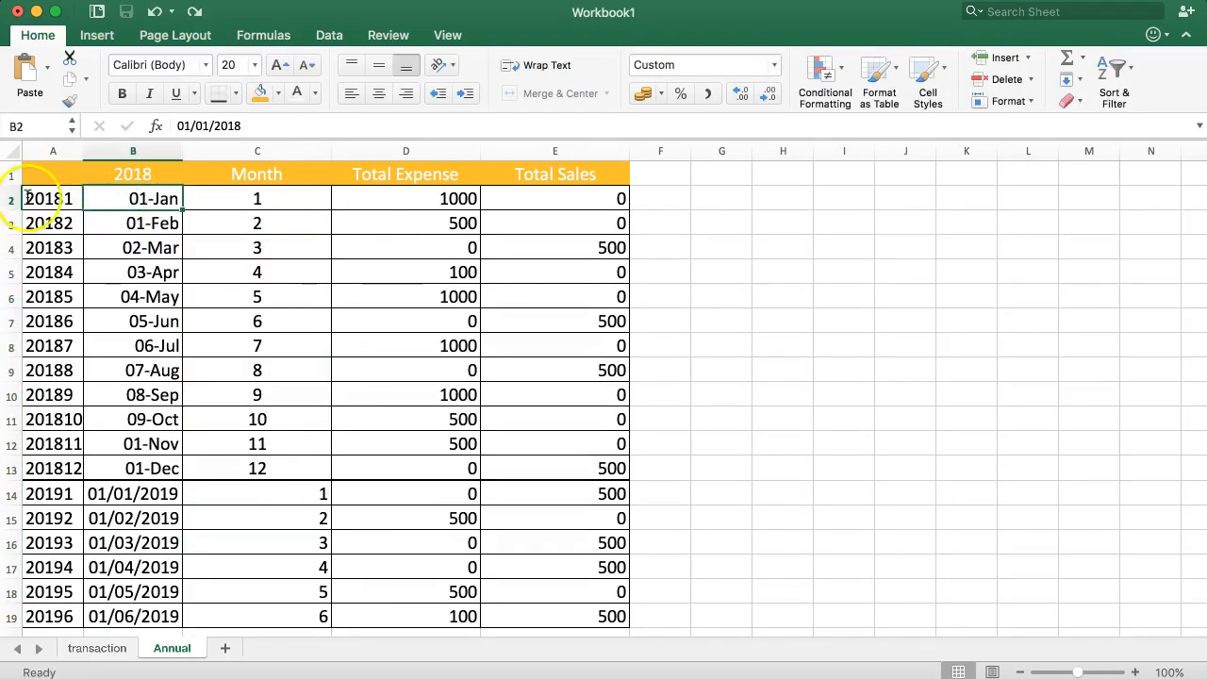
Delete the Month number column C from the Annual sheet
{"action": "left_click", "coordinate": [257, 150]}
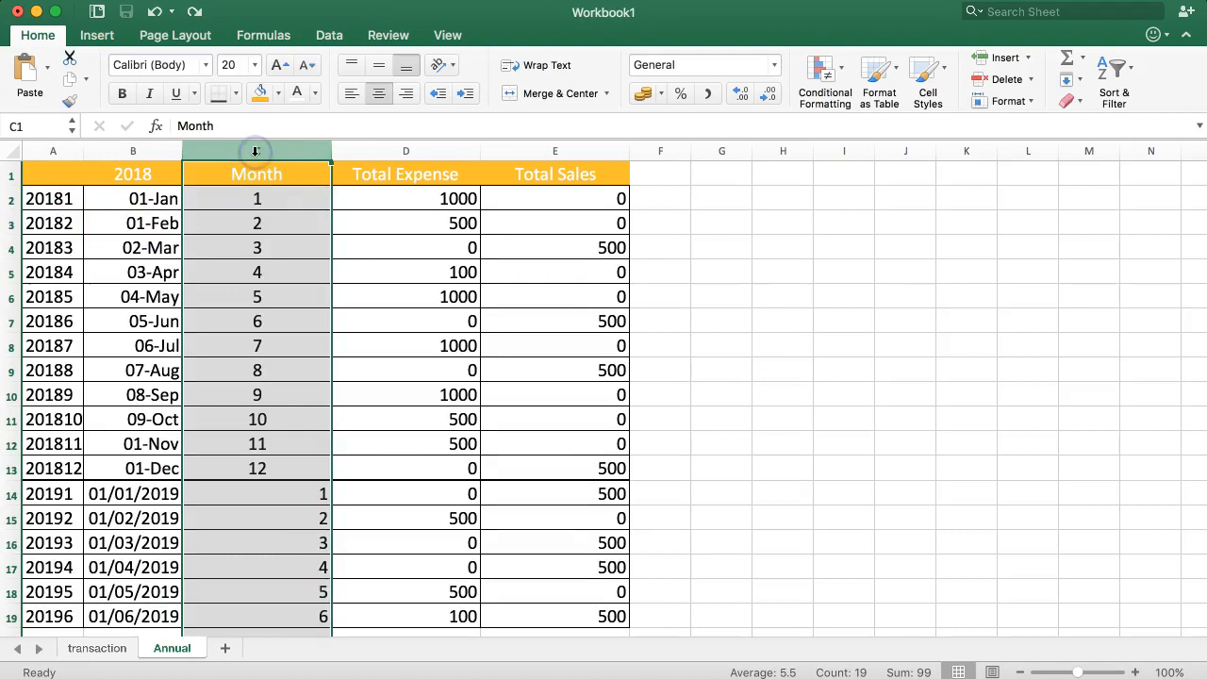
{"action": "right_click", "coordinate": [257, 150]}
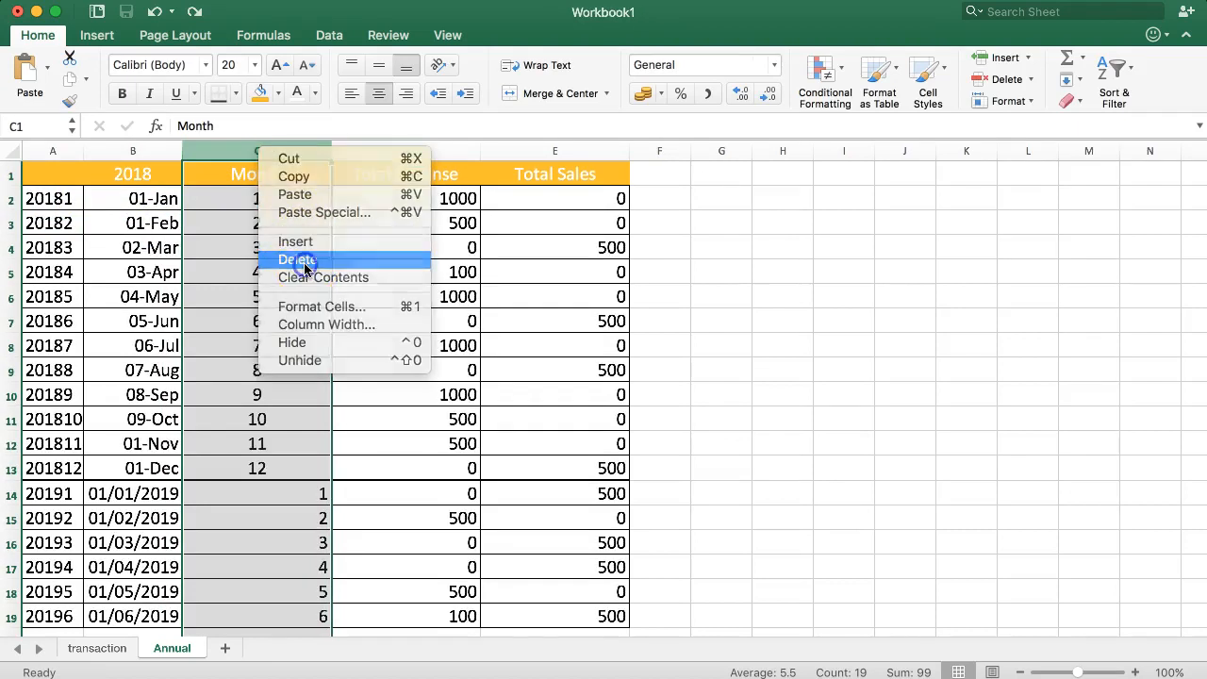
{"action": "left_click", "coordinate": [304, 260]}
{"action": "left_click", "coordinate": [595, 345]}
{"action": "scroll", "coordinate": [295, 460], "scroll_direction": "down", "scroll_amount": 3}
{"action": "scroll", "coordinate": [295, 460], "scroll_direction": "up", "scroll_amount": 3}
Change the date column's header in B1 to Month
{"action": "left_click", "coordinate": [135, 173]}
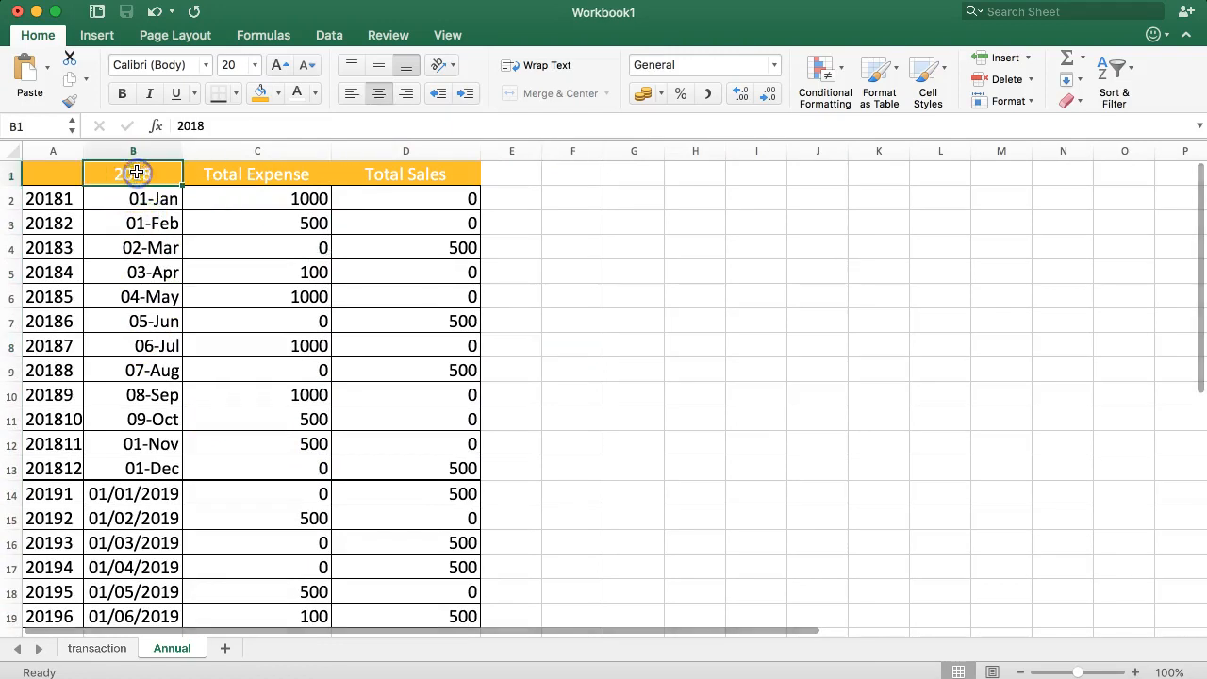
{"action": "type", "text": "Month"}
{"action": "left_click", "coordinate": [129, 198]}
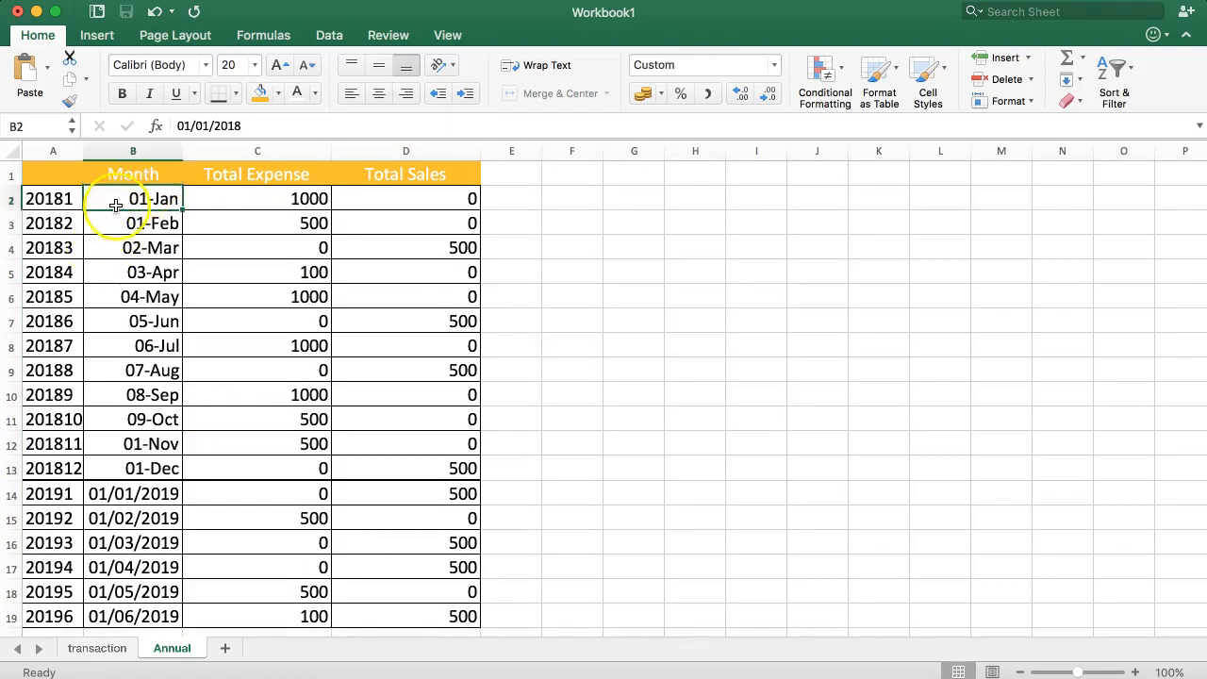
Format the dates in B2:B19 with the custom number format MMM
{"action": "left_click_drag", "start_coordinate": [129, 202], "coordinate": [135, 611]}
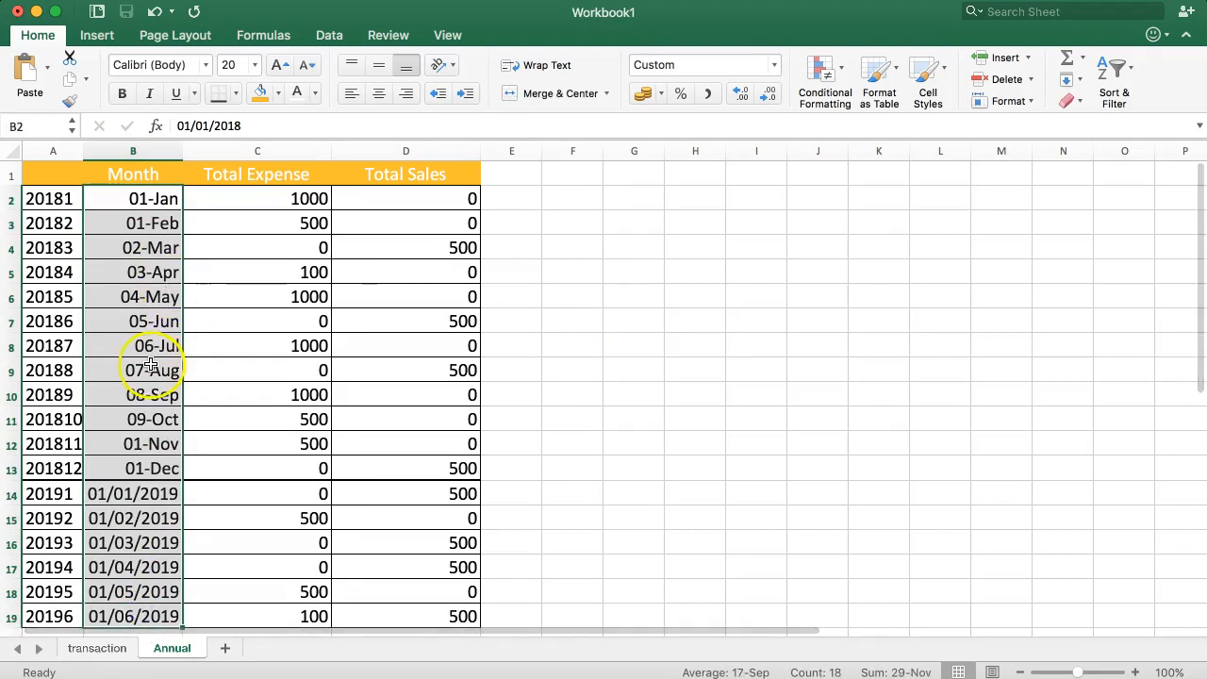
{"action": "left_click", "coordinate": [772, 66]}
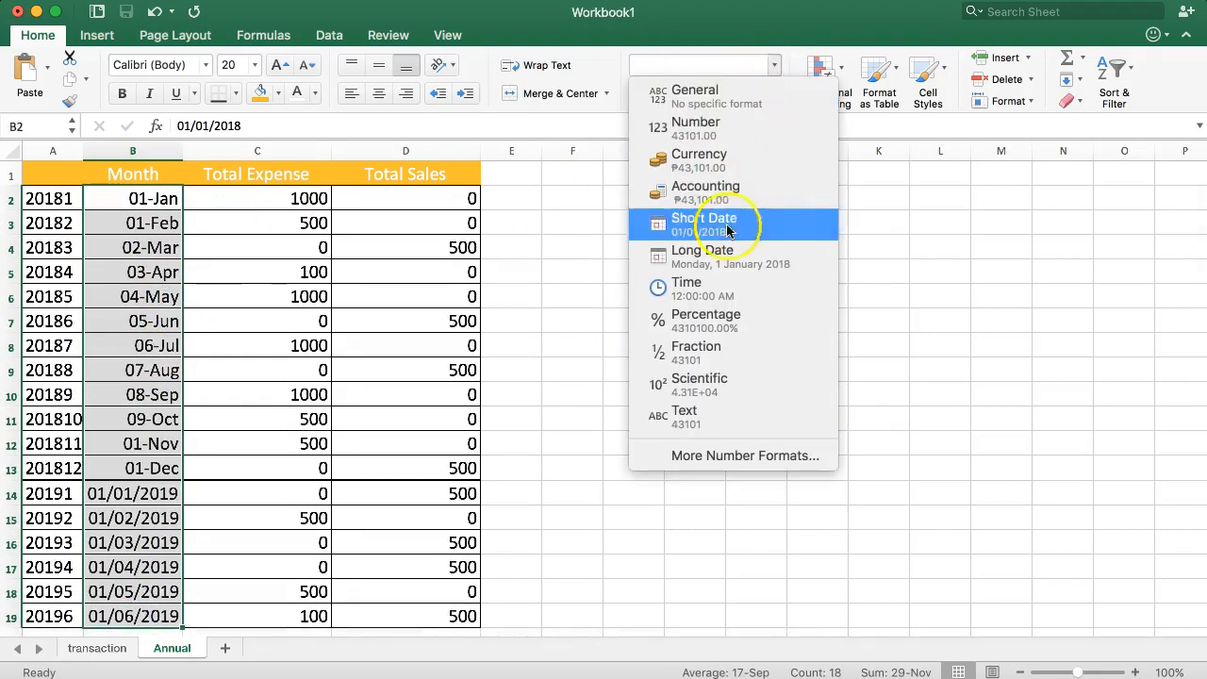
{"action": "left_click", "coordinate": [698, 455]}
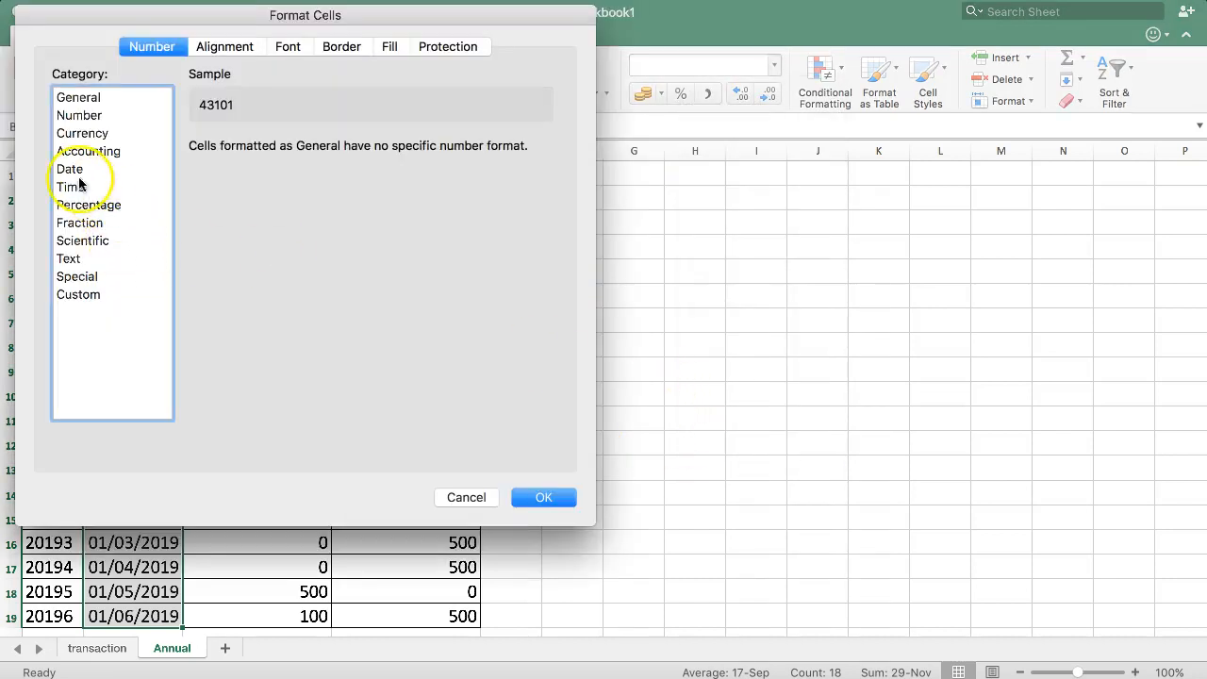
{"action": "left_click", "coordinate": [72, 171]}
{"action": "left_click_drag", "start_coordinate": [545, 213], "coordinate": [544, 247]}
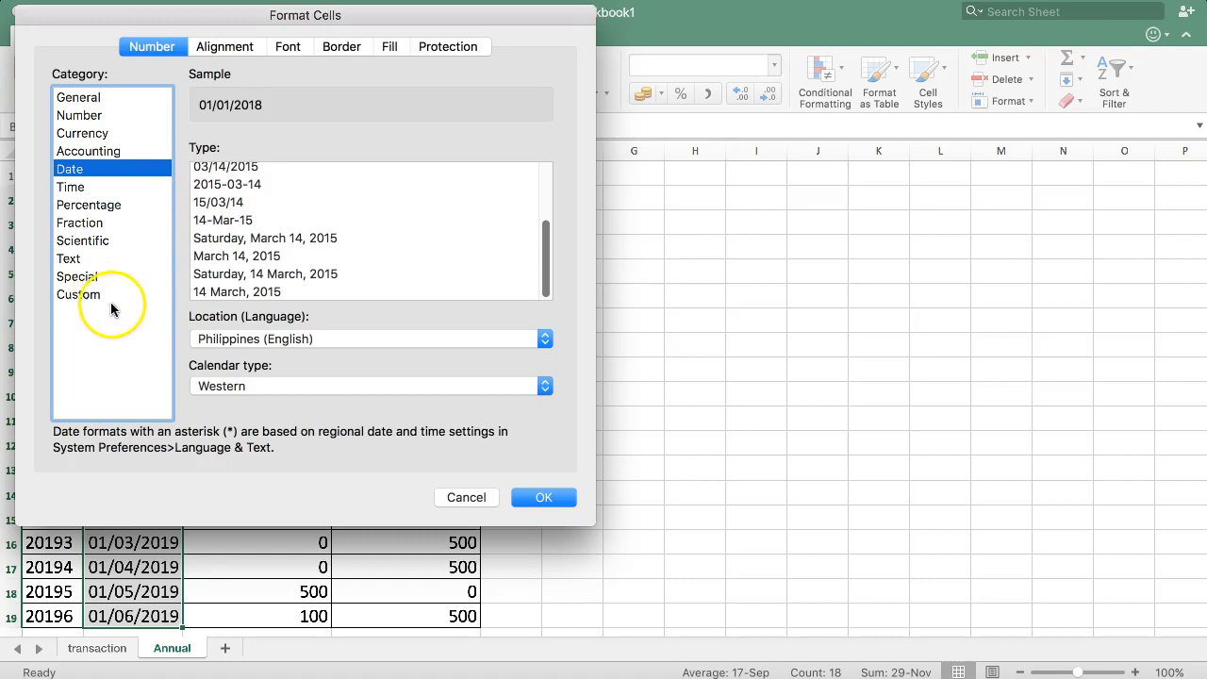
{"action": "left_click", "coordinate": [78, 299]}
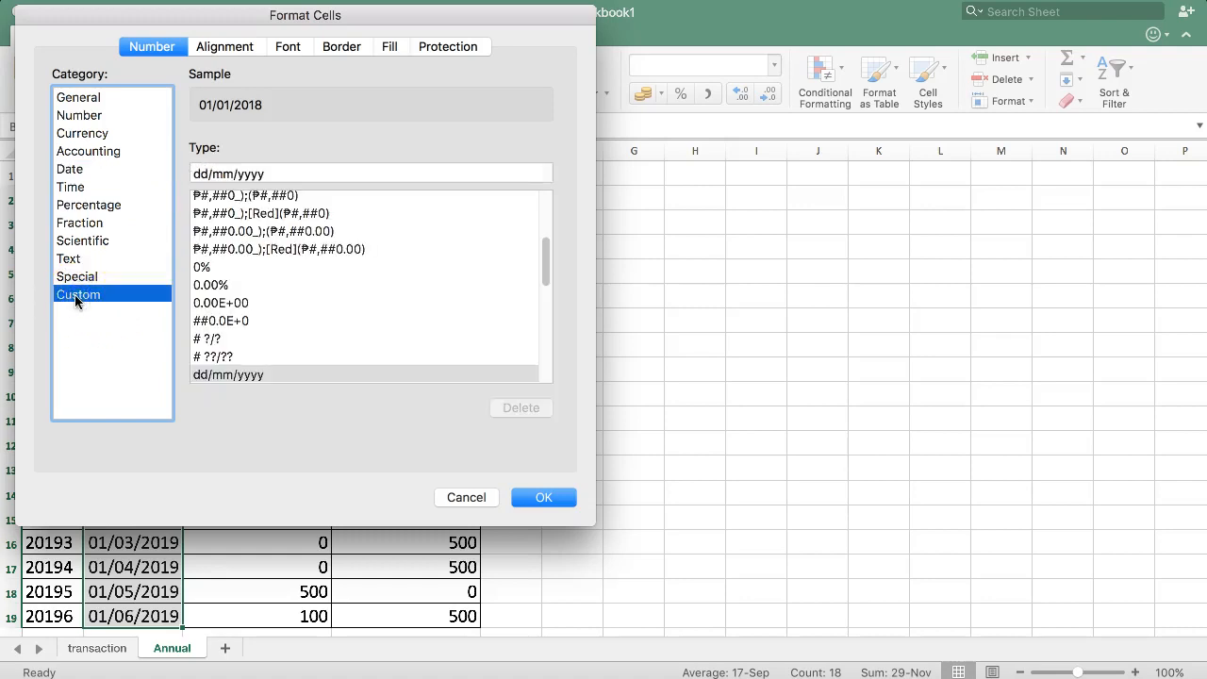
{"action": "triple_click", "coordinate": [295, 168]}
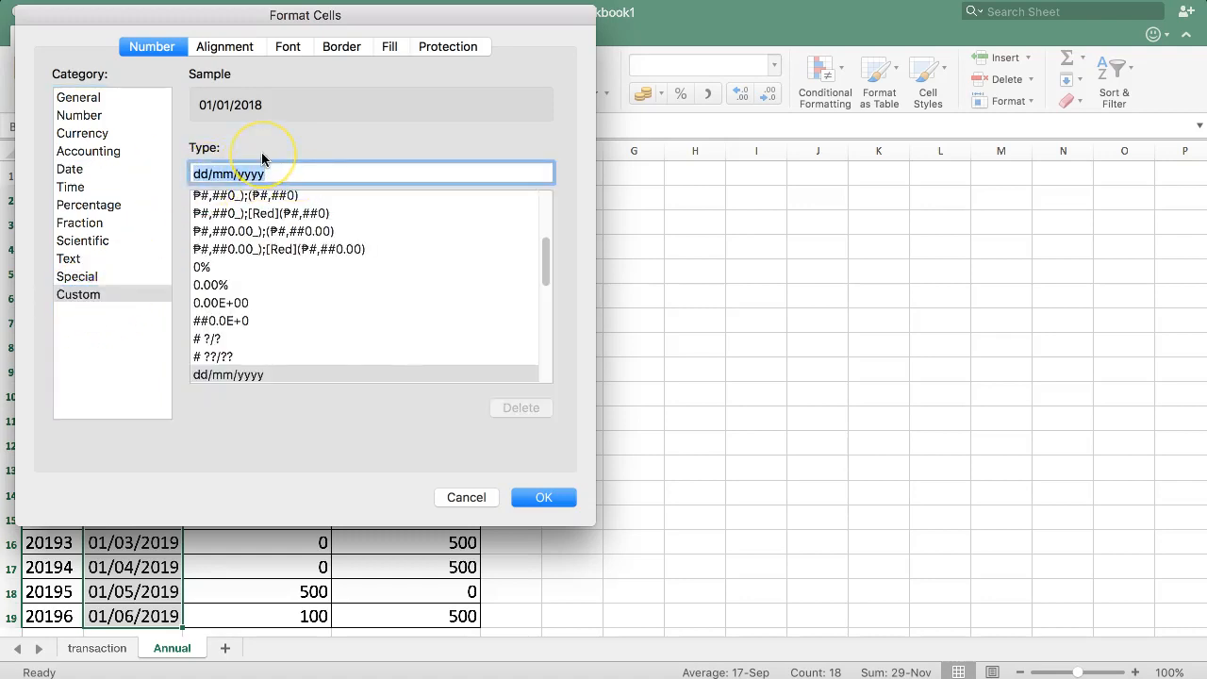
{"action": "type", "text": "MMM"}
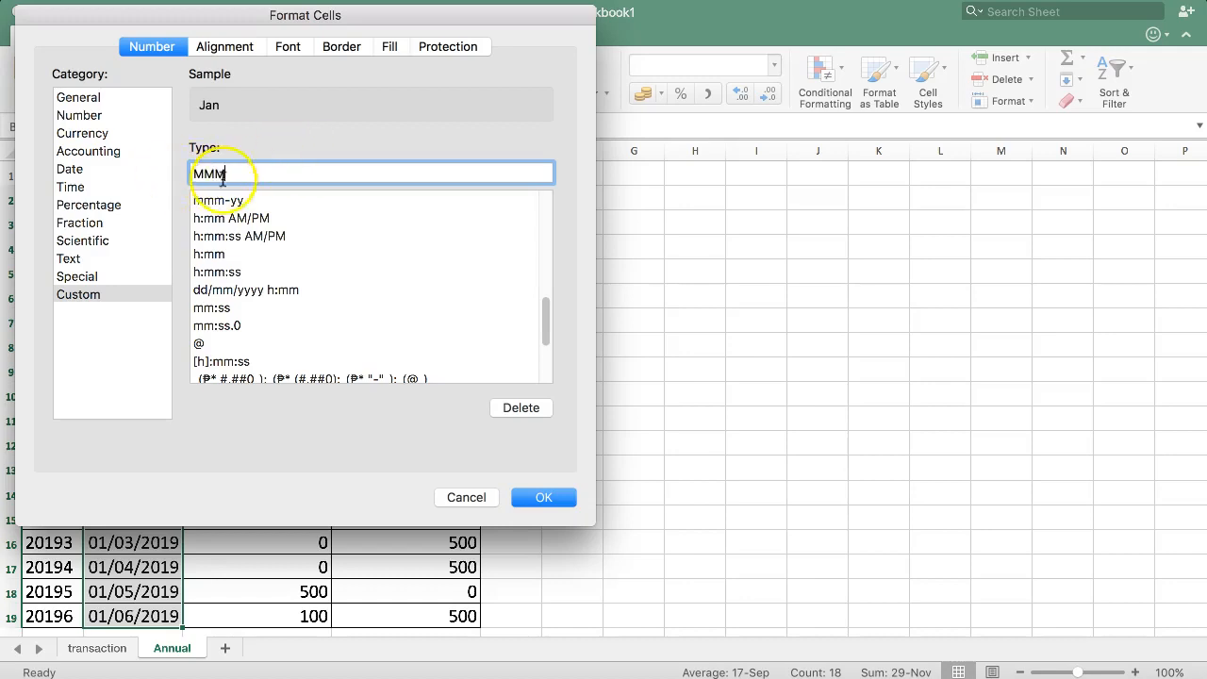
{"action": "left_click_drag", "start_coordinate": [548, 322], "coordinate": [540, 206]}
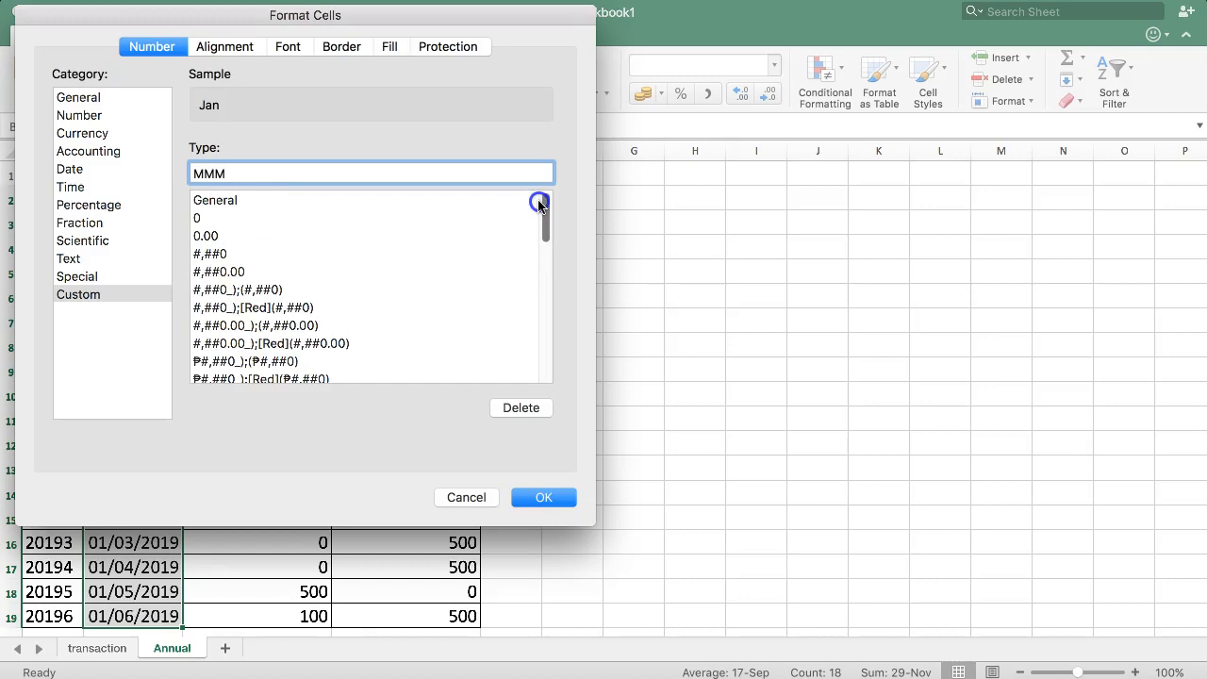
{"action": "left_click", "coordinate": [542, 497]}
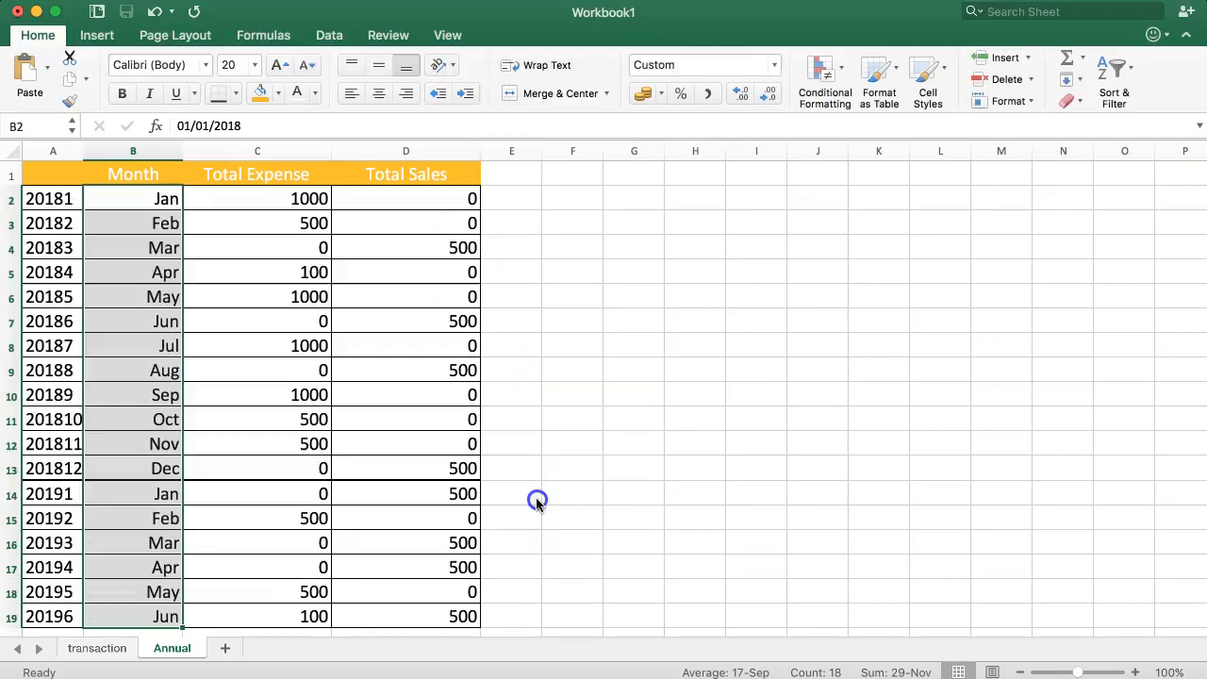
Center the contents of the Month column B
{"action": "left_click", "coordinate": [197, 304]}
{"action": "left_click", "coordinate": [135, 152]}
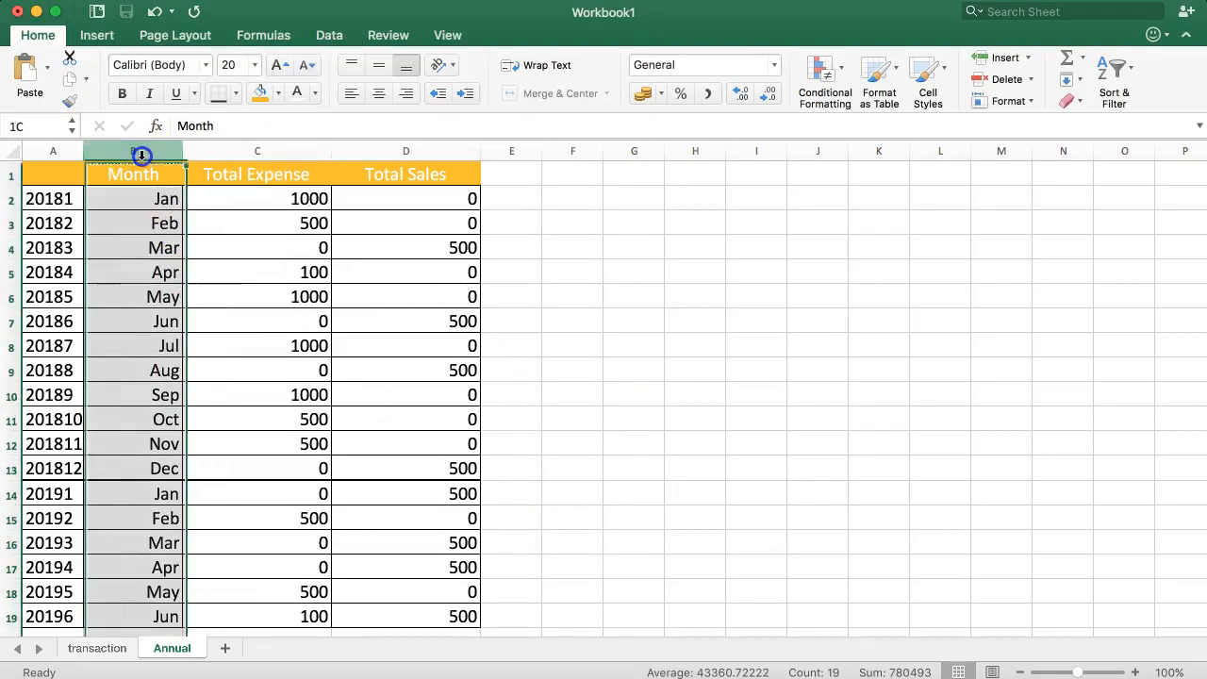
{"action": "left_click", "coordinate": [378, 93]}
Apply the $ English (United States) accounting format to the expense and sales totals in C2:D19
{"action": "left_click", "coordinate": [221, 194]}
{"action": "left_click_drag", "start_coordinate": [216, 198], "coordinate": [357, 613]}
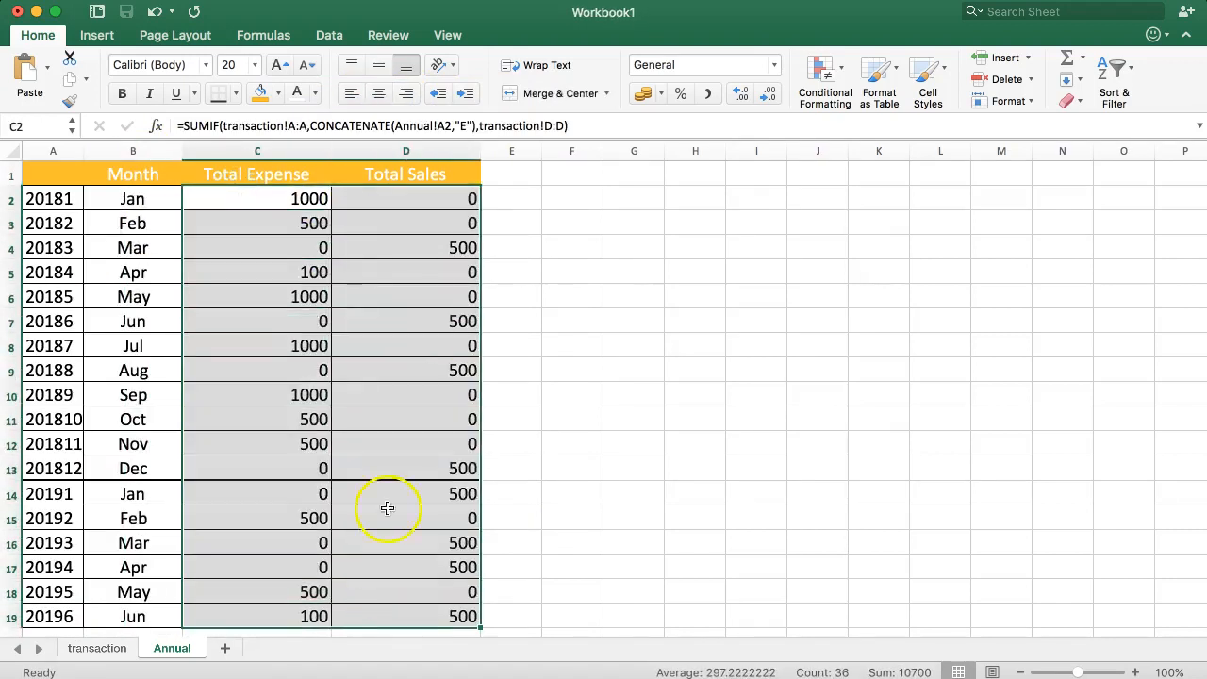
{"action": "left_click", "coordinate": [662, 93]}
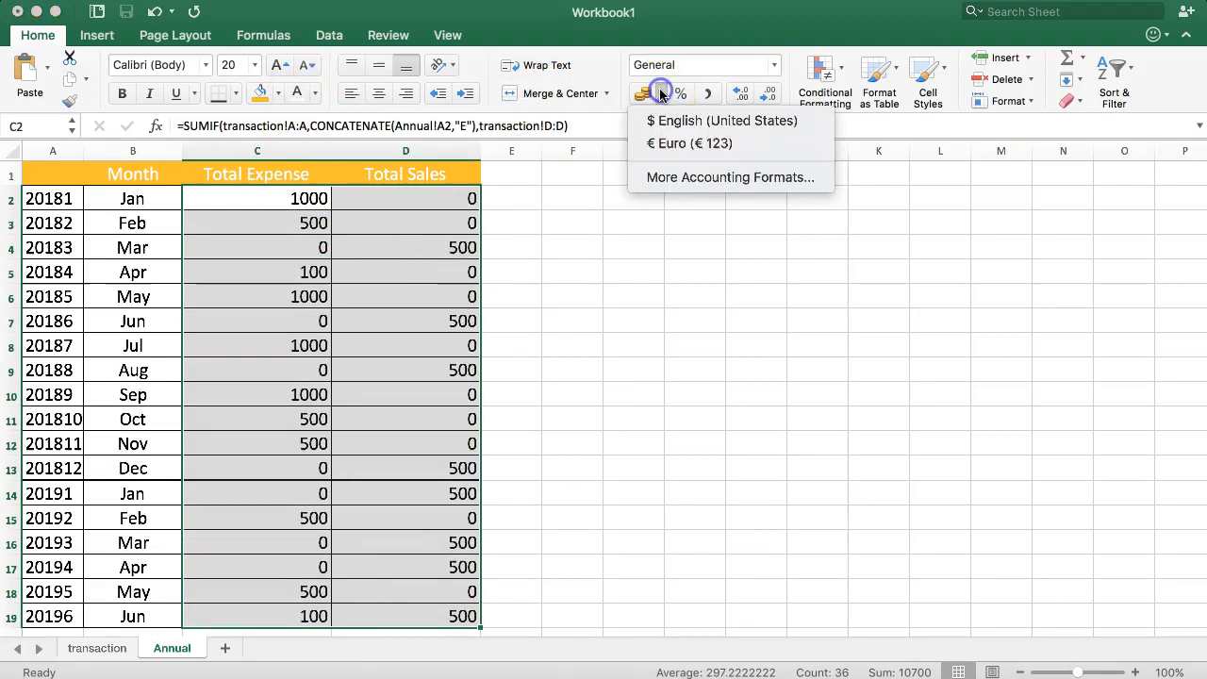
{"action": "left_click", "coordinate": [671, 121]}
{"action": "left_click", "coordinate": [439, 248]}
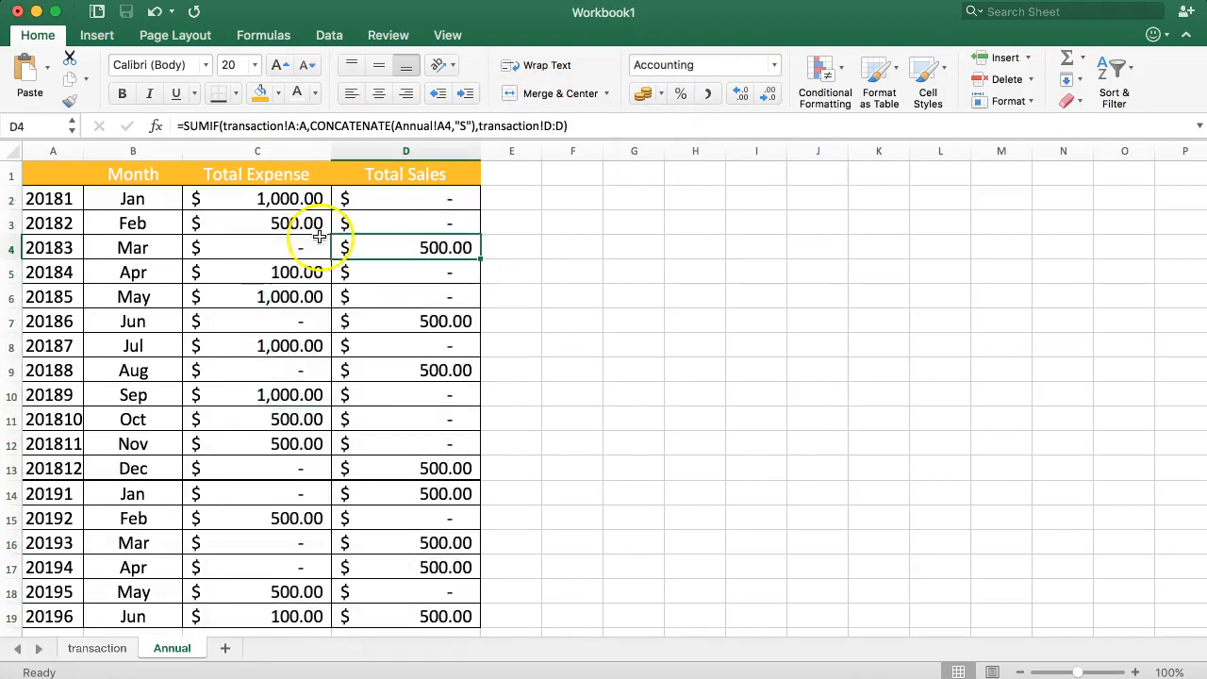
Apply the $ English (United States) accounting format to the Amount column from D2 down on the transaction sheet
{"action": "left_click", "coordinate": [98, 648]}
{"action": "mouse_move", "coordinate": [377, 199]}
{"action": "left_mouse_down"}
{"action": "mouse_move", "coordinate": [380, 223]}
{"action": "mouse_move", "coordinate": [389, 214]}
{"action": "left_mouse_up"}
{"action": "scroll", "coordinate": [387, 217], "scroll_direction": "down", "scroll_amount": 6}
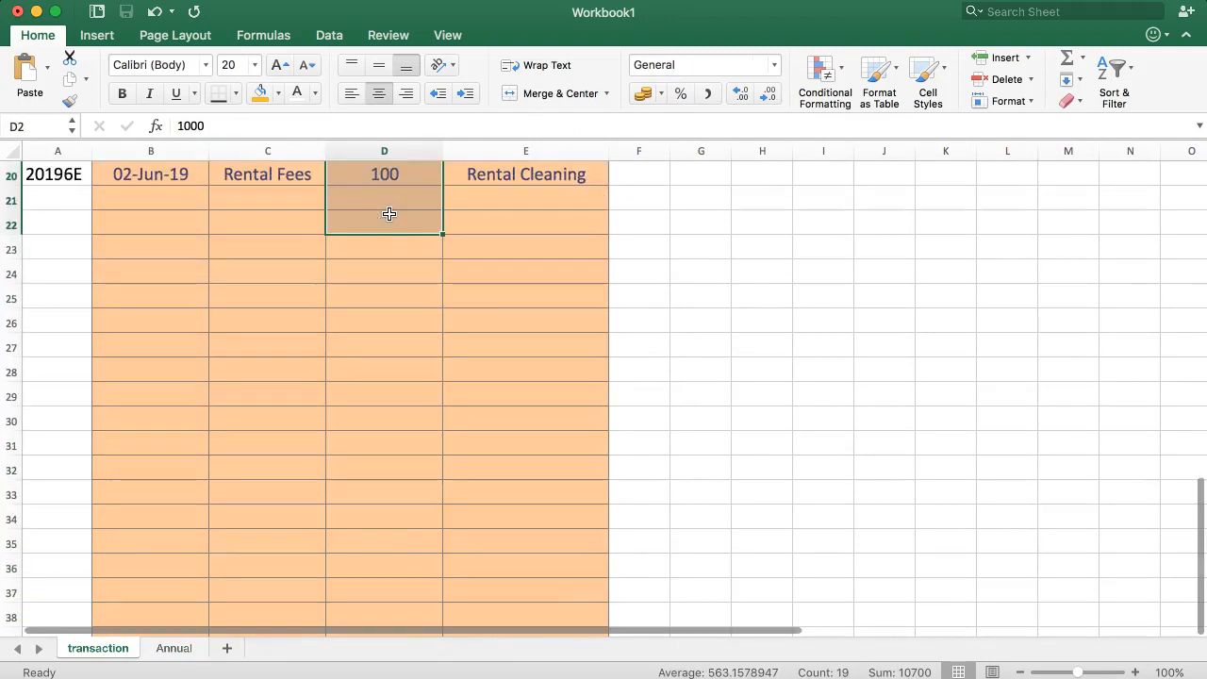
{"action": "left_click", "coordinate": [660, 93]}
{"action": "left_click", "coordinate": [660, 119]}
{"action": "scroll", "coordinate": [587, 215], "scroll_direction": "up", "scroll_amount": 6}
{"action": "left_click", "coordinate": [341, 199]}
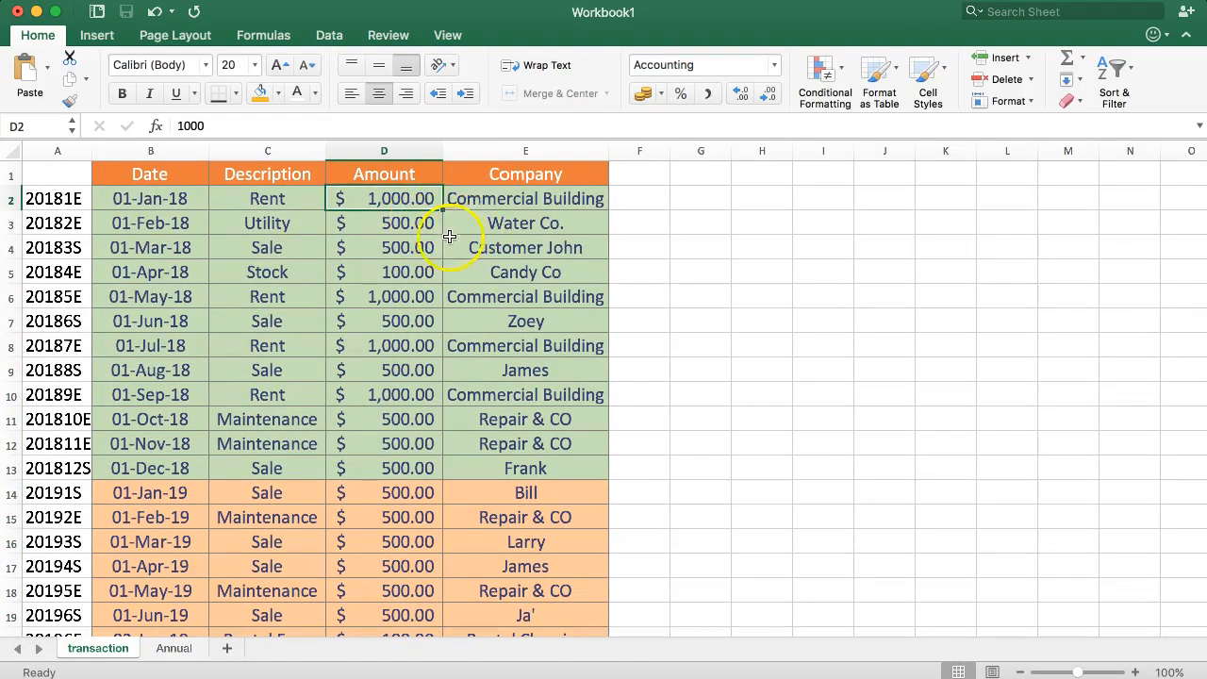
{"action": "scroll", "coordinate": [419, 268], "scroll_direction": "down", "scroll_amount": 2}
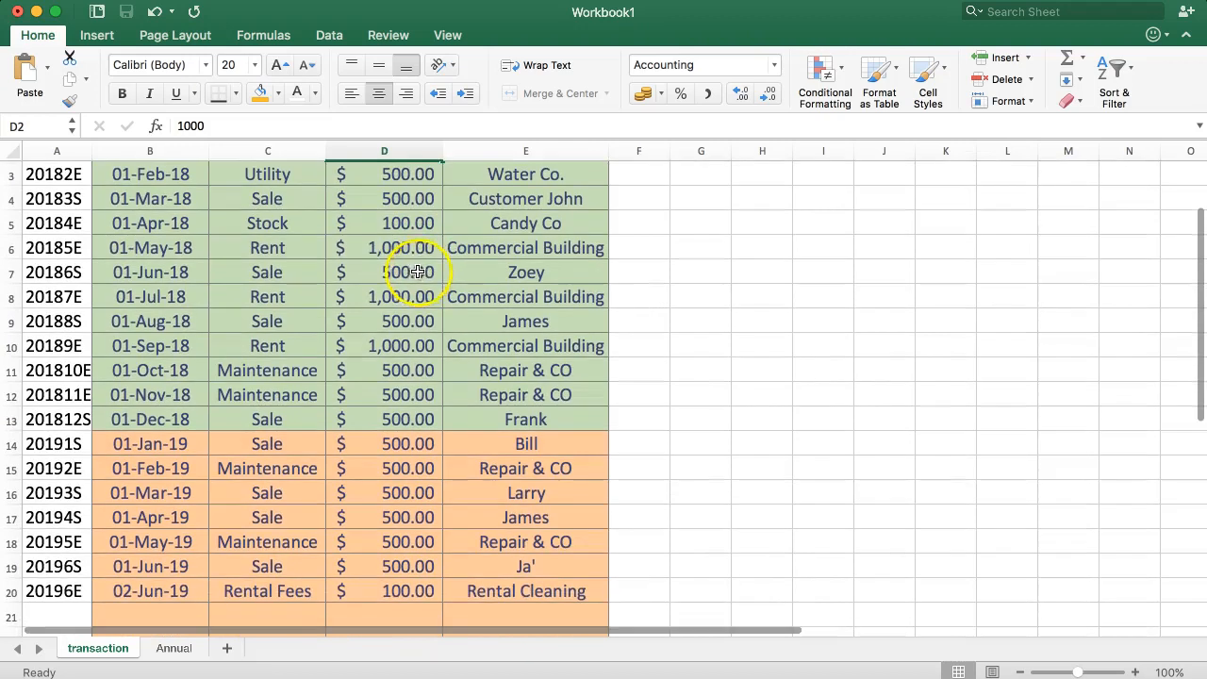
{"action": "scroll", "coordinate": [418, 271], "scroll_direction": "up", "scroll_amount": 2}
Narrow the key column A on the transaction sheet and fill it with black to conceal the codes
{"action": "mouse_move", "coordinate": [91, 149]}
{"action": "left_mouse_down"}
{"action": "mouse_move", "coordinate": [46, 148]}
{"action": "mouse_move", "coordinate": [88, 142]}
{"action": "left_mouse_up"}
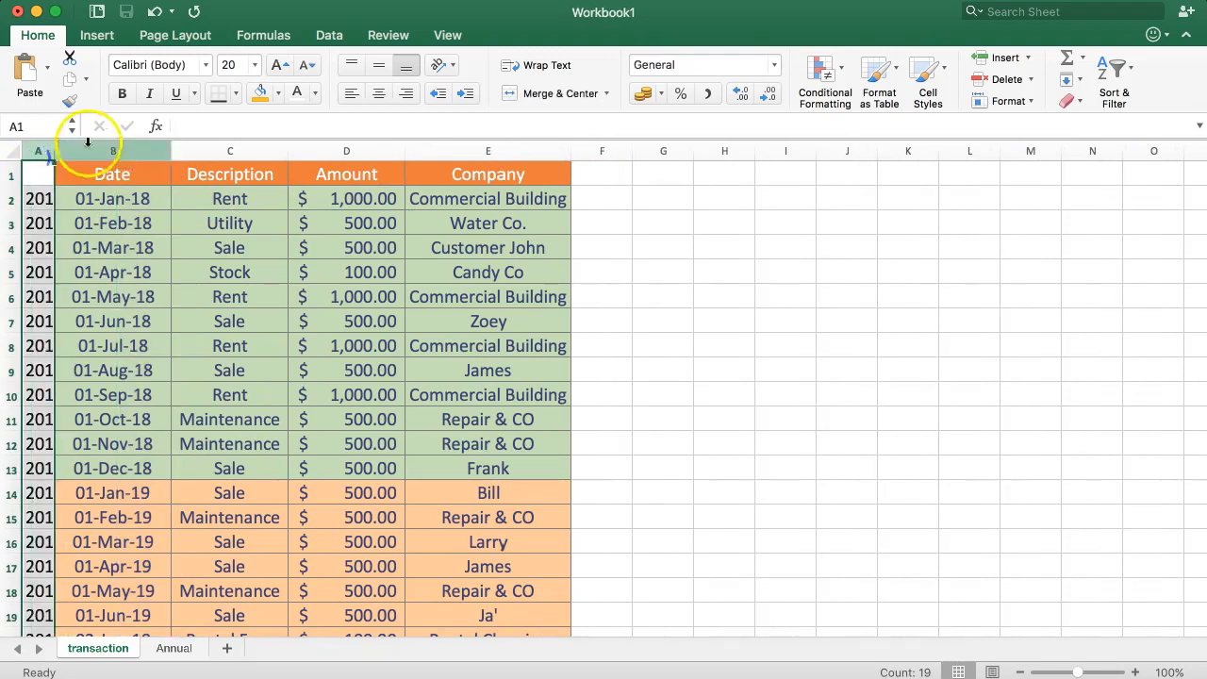
{"action": "left_click", "coordinate": [280, 93]}
{"action": "left_click", "coordinate": [280, 177]}
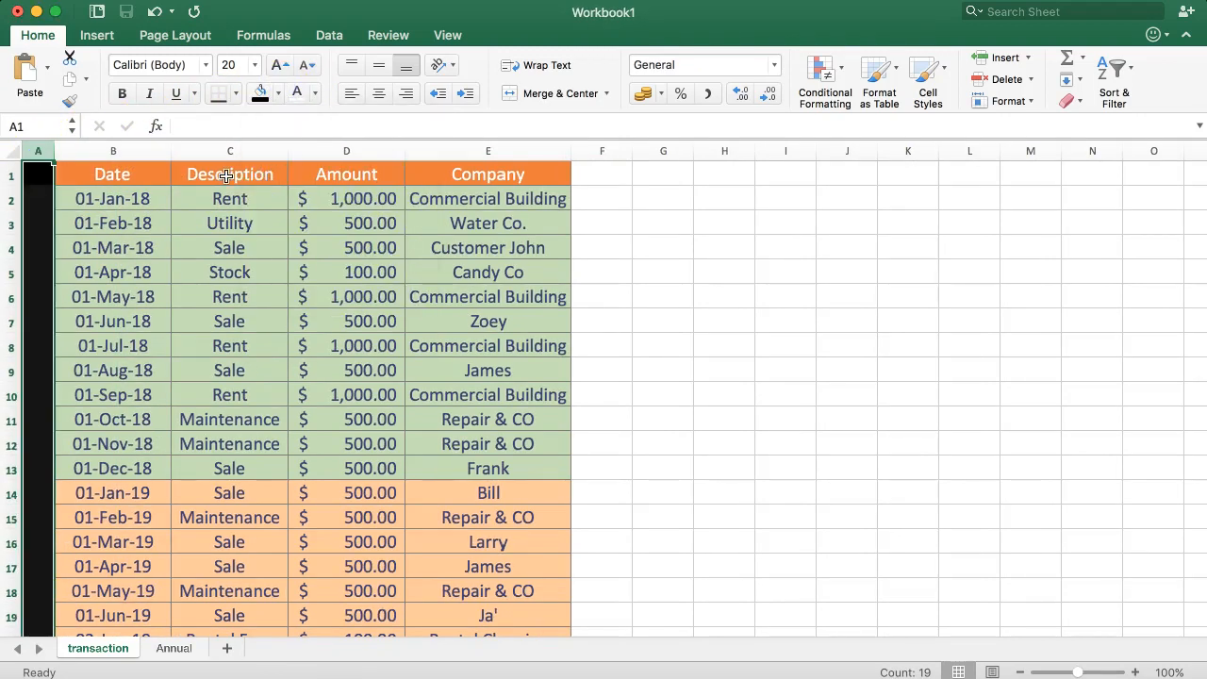
{"action": "left_click_drag", "start_coordinate": [54, 151], "coordinate": [43, 151]}
{"action": "left_click", "coordinate": [68, 196]}
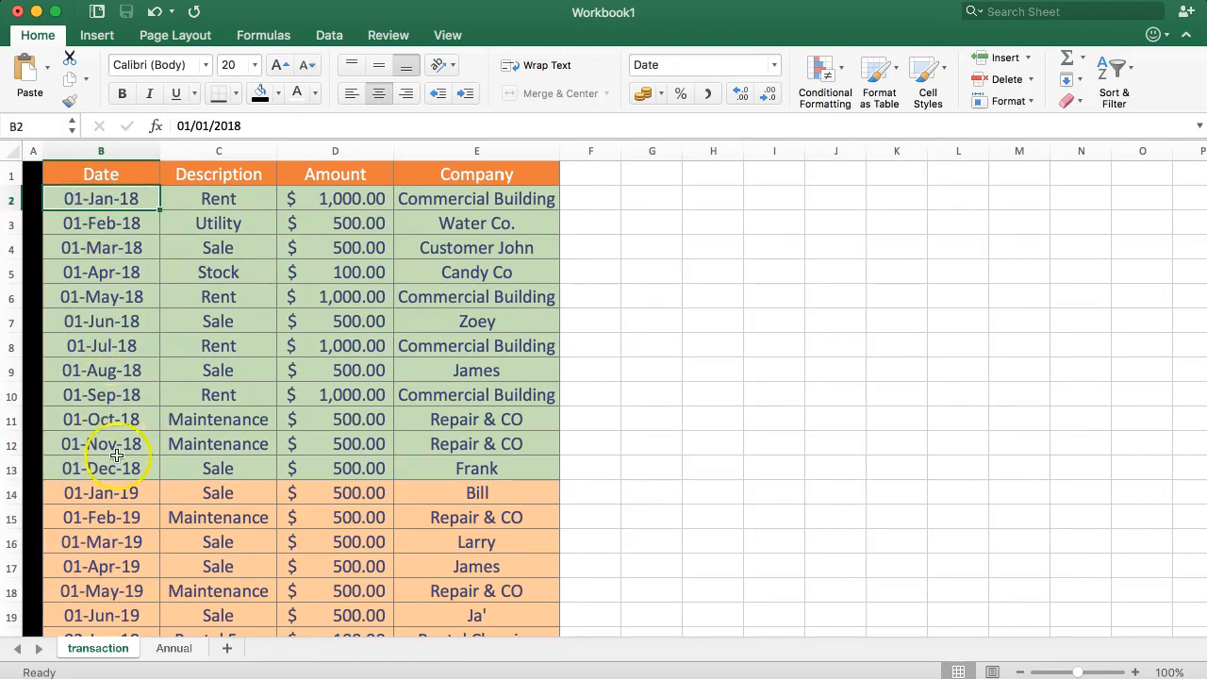
Narrow the key column A on the Annual sheet and fill the whole column with black
{"action": "left_click", "coordinate": [173, 648]}
{"action": "left_click", "coordinate": [56, 200]}
{"action": "left_click_drag", "start_coordinate": [83, 149], "coordinate": [49, 149]}
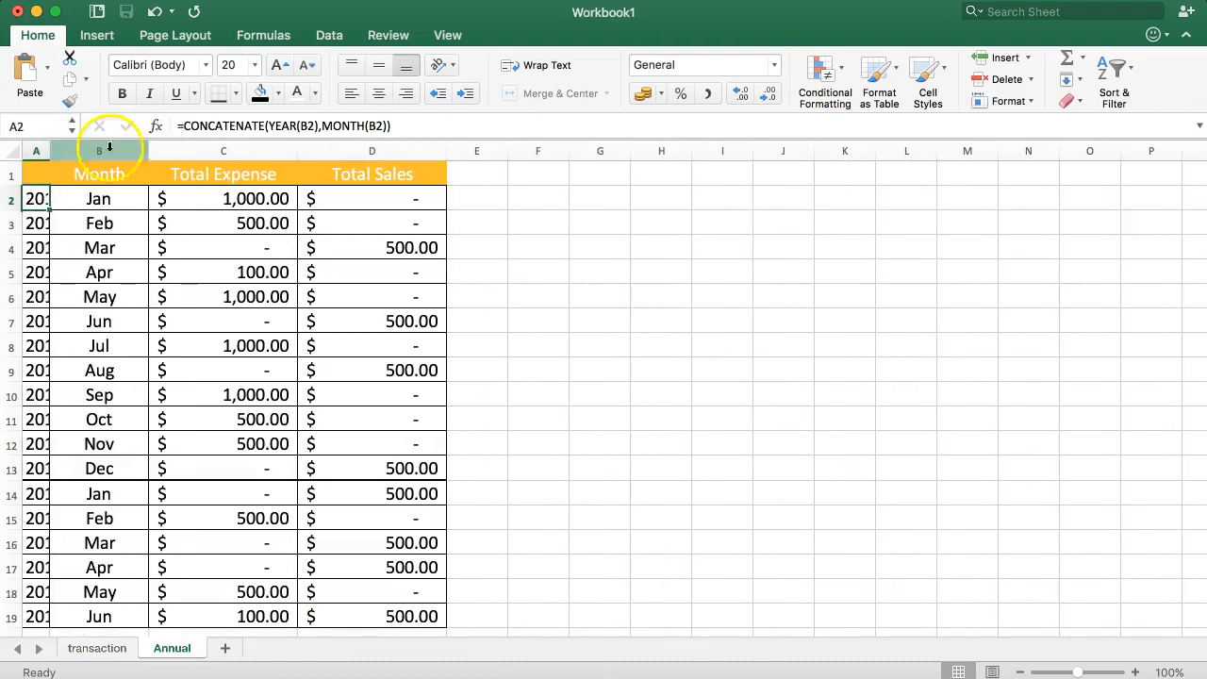
{"action": "left_click", "coordinate": [261, 93]}
{"action": "left_click", "coordinate": [36, 150]}
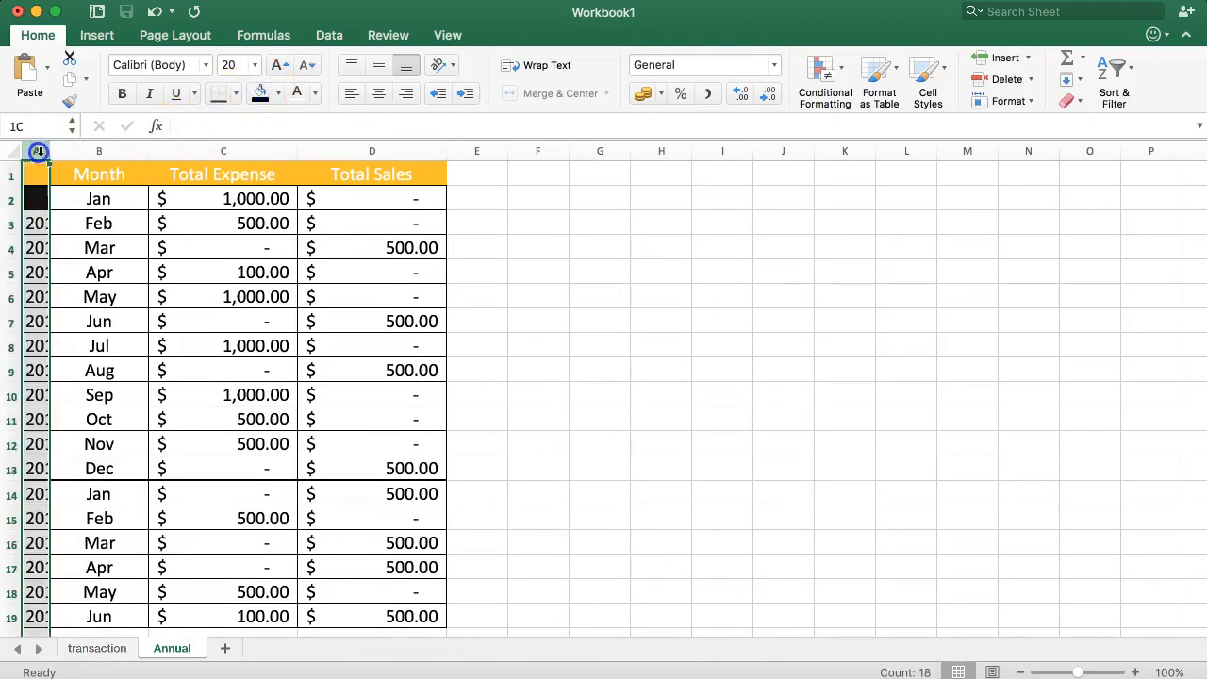
{"action": "left_click", "coordinate": [251, 95]}
{"action": "left_click", "coordinate": [151, 199]}
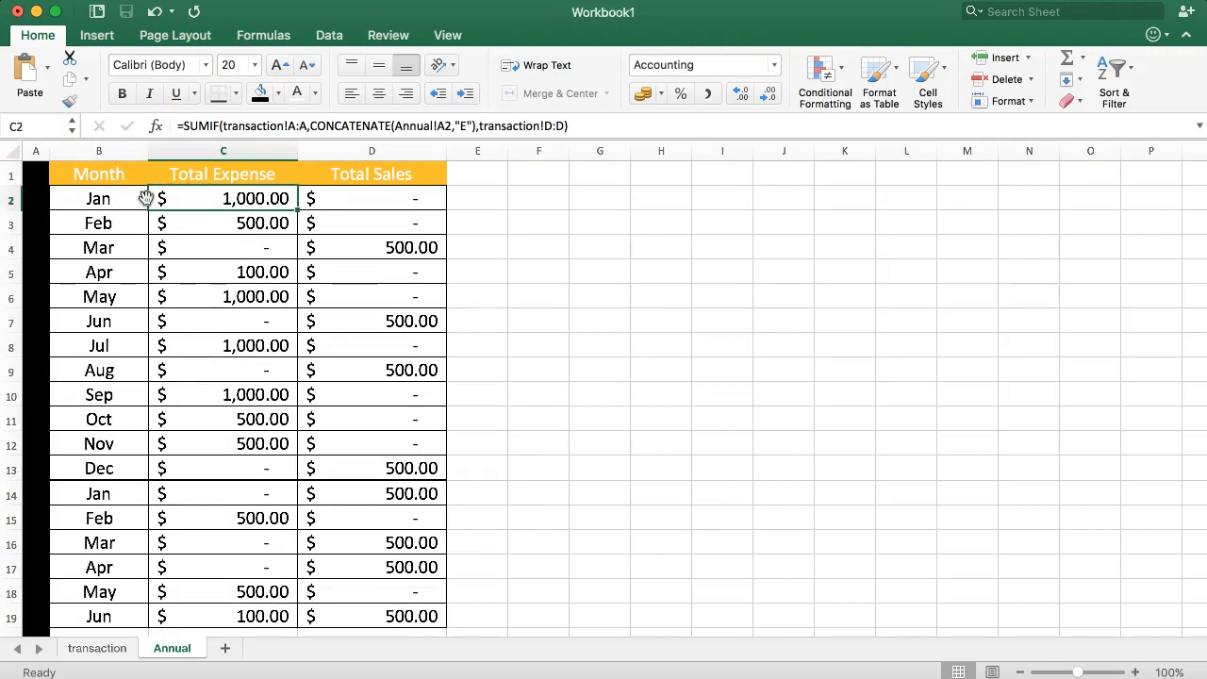
Try hiding the black key column A on the Annual sheet, and undo the hiding
{"action": "right_click", "coordinate": [35, 152]}
{"action": "left_click", "coordinate": [79, 348]}
{"action": "left_click", "coordinate": [188, 252]}
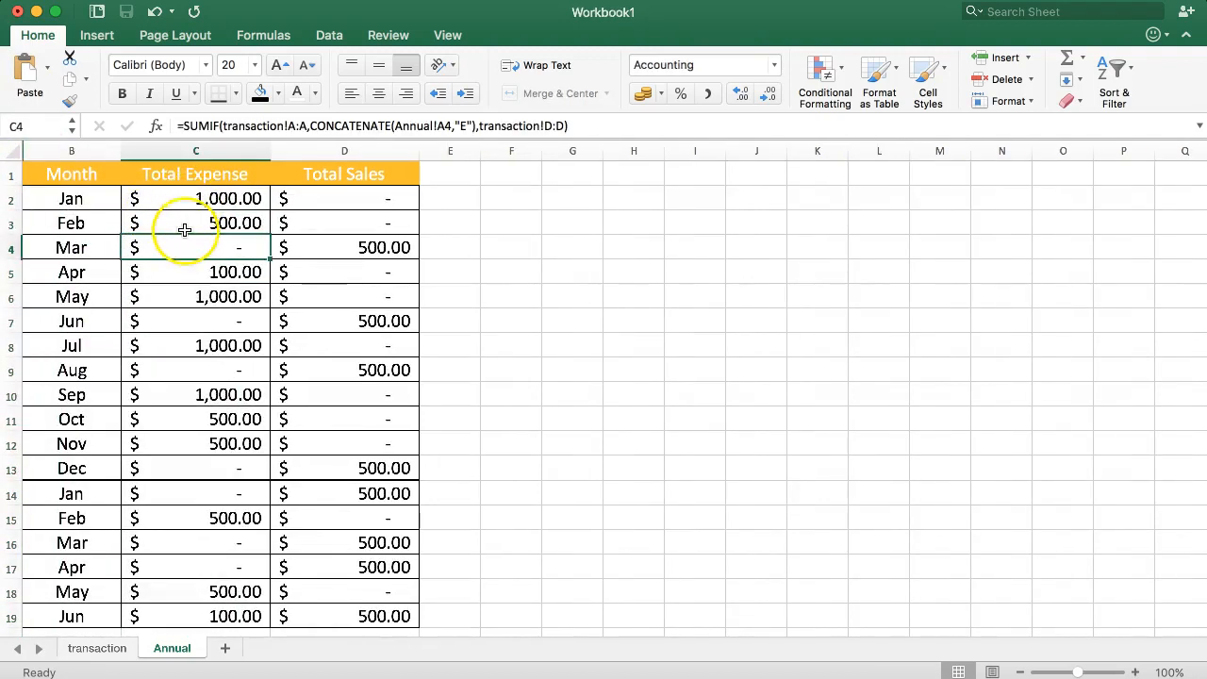
{"action": "key", "text": "super+z"}
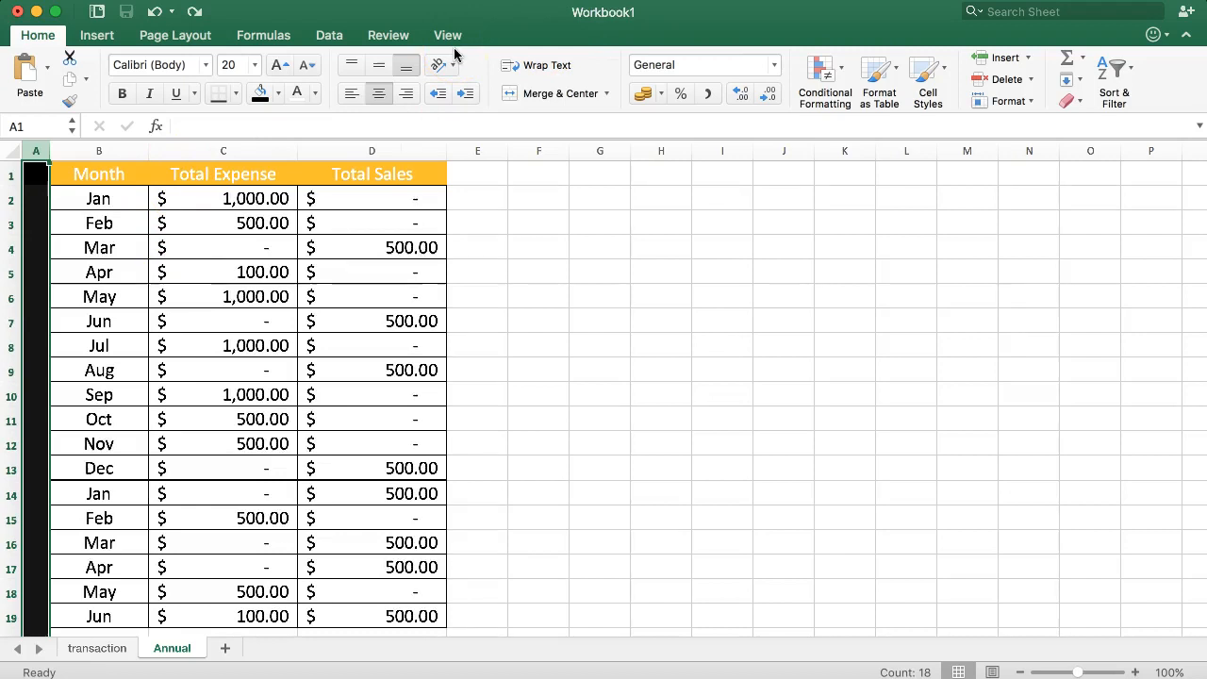
Review the totals on the Annual sheet and select the 2018 amounts D2:D13 on the transaction sheet
{"action": "left_click_drag", "start_coordinate": [256, 198], "coordinate": [388, 370]}
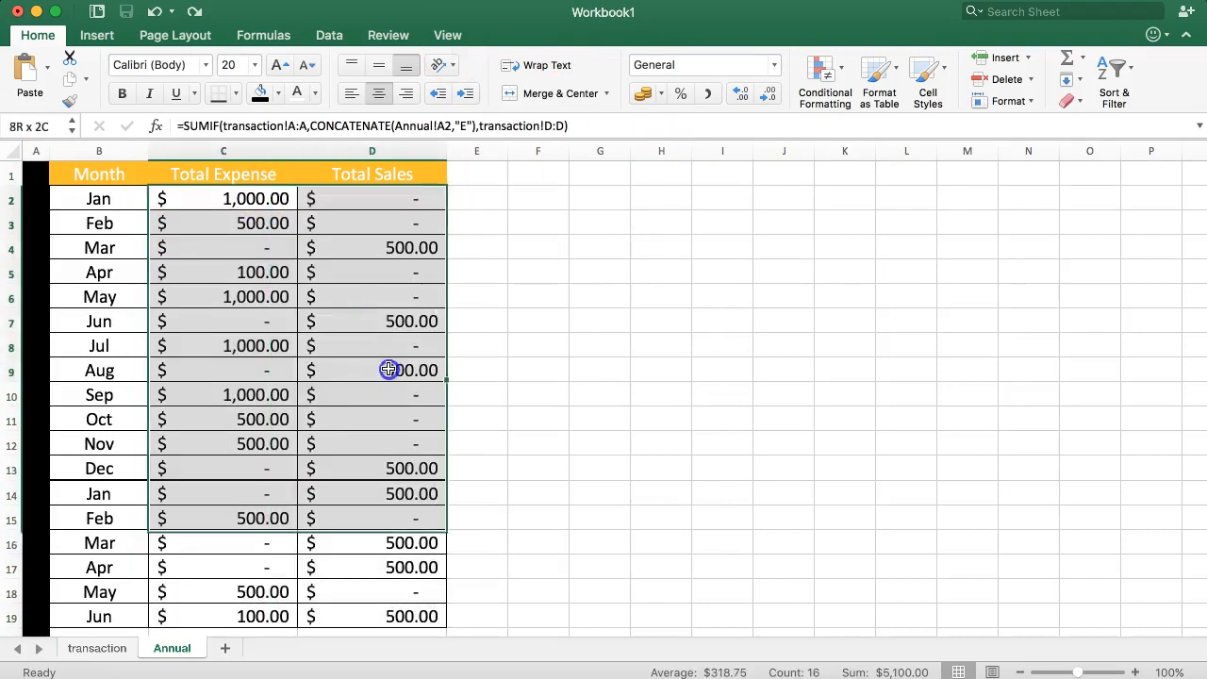
{"action": "left_click", "coordinate": [319, 276]}
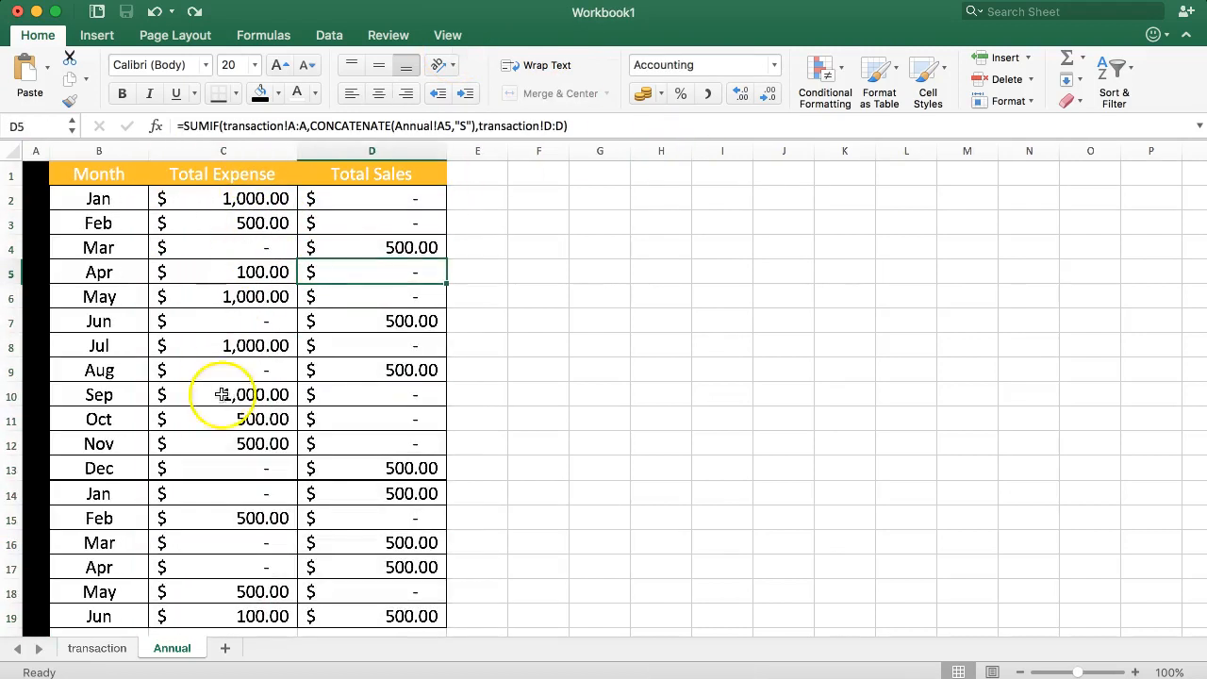
{"action": "left_click", "coordinate": [98, 649]}
{"action": "left_click_drag", "start_coordinate": [325, 198], "coordinate": [332, 464]}
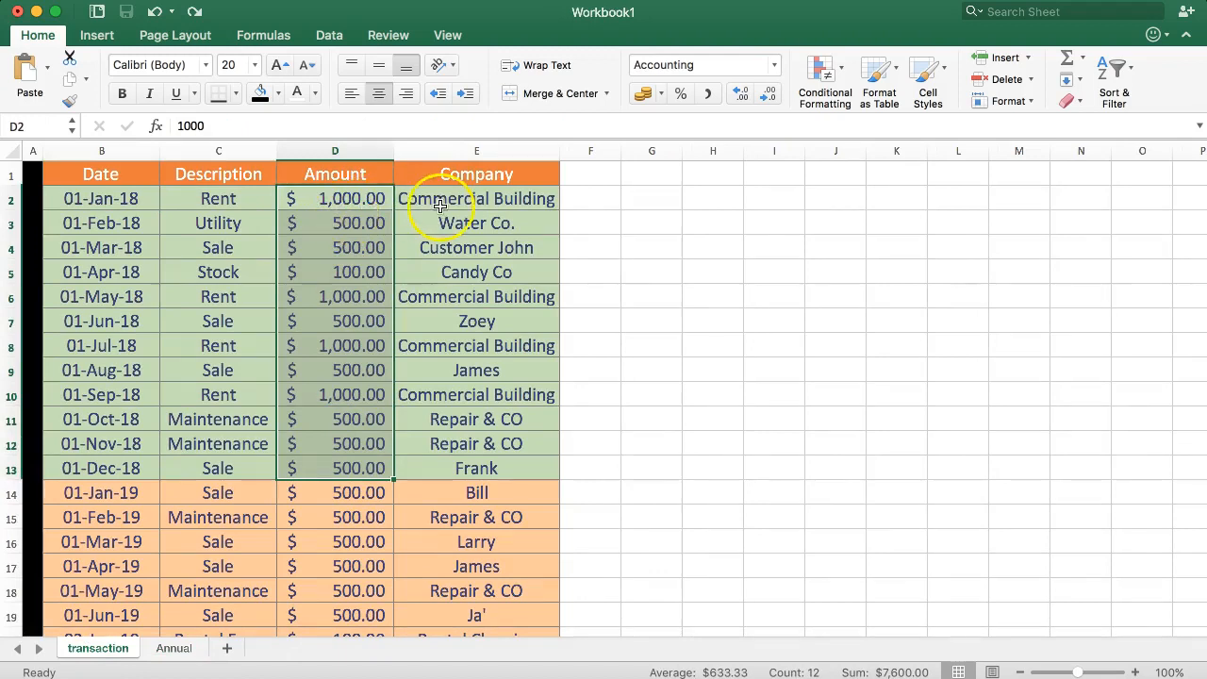